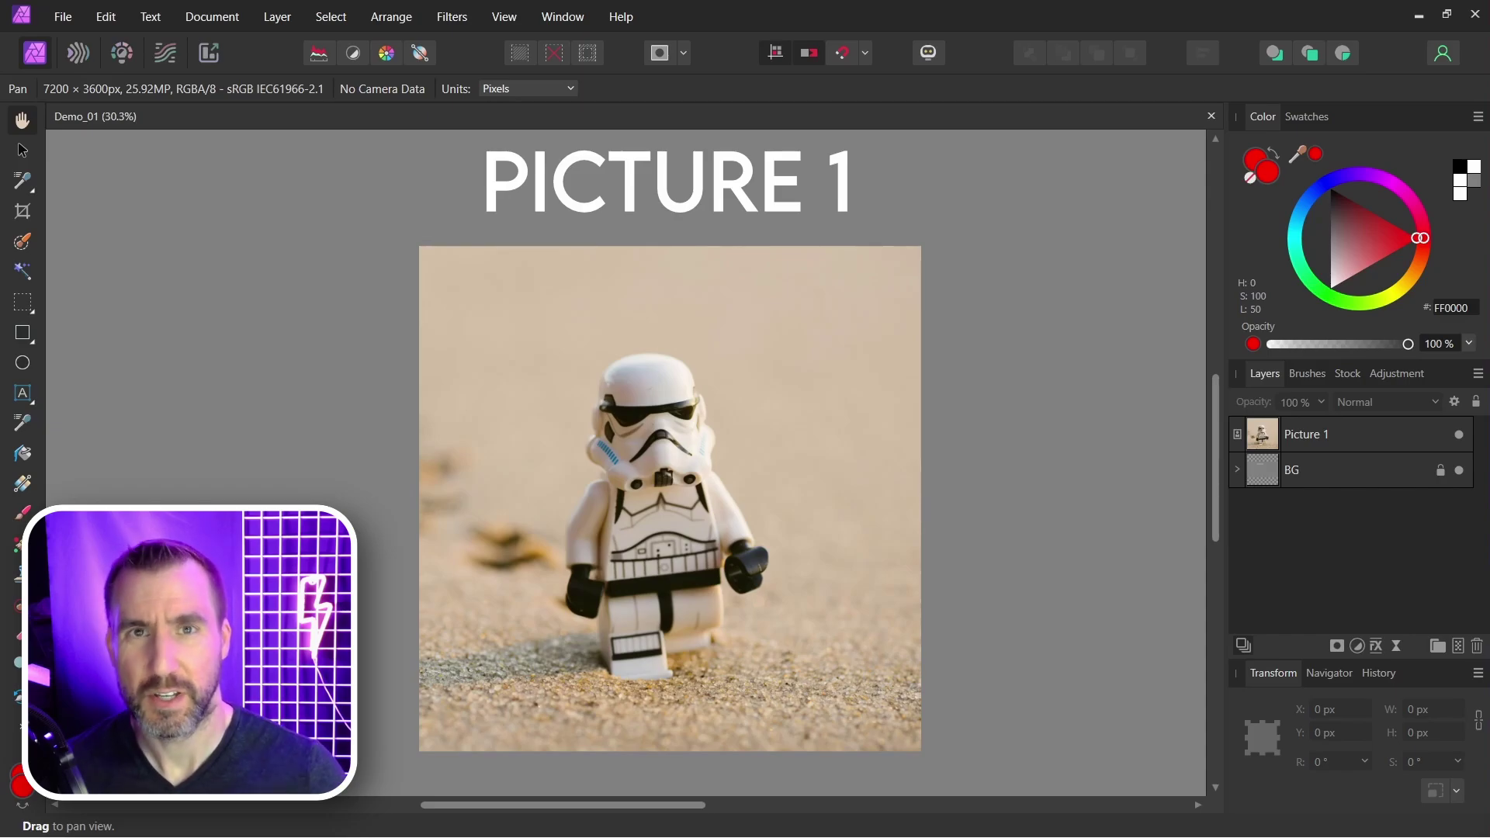
- Lasso around the stormtrooper, then duplicate Picture 1 and place the copy to its right
{"action": "left_click", "coordinate": [23, 304]}
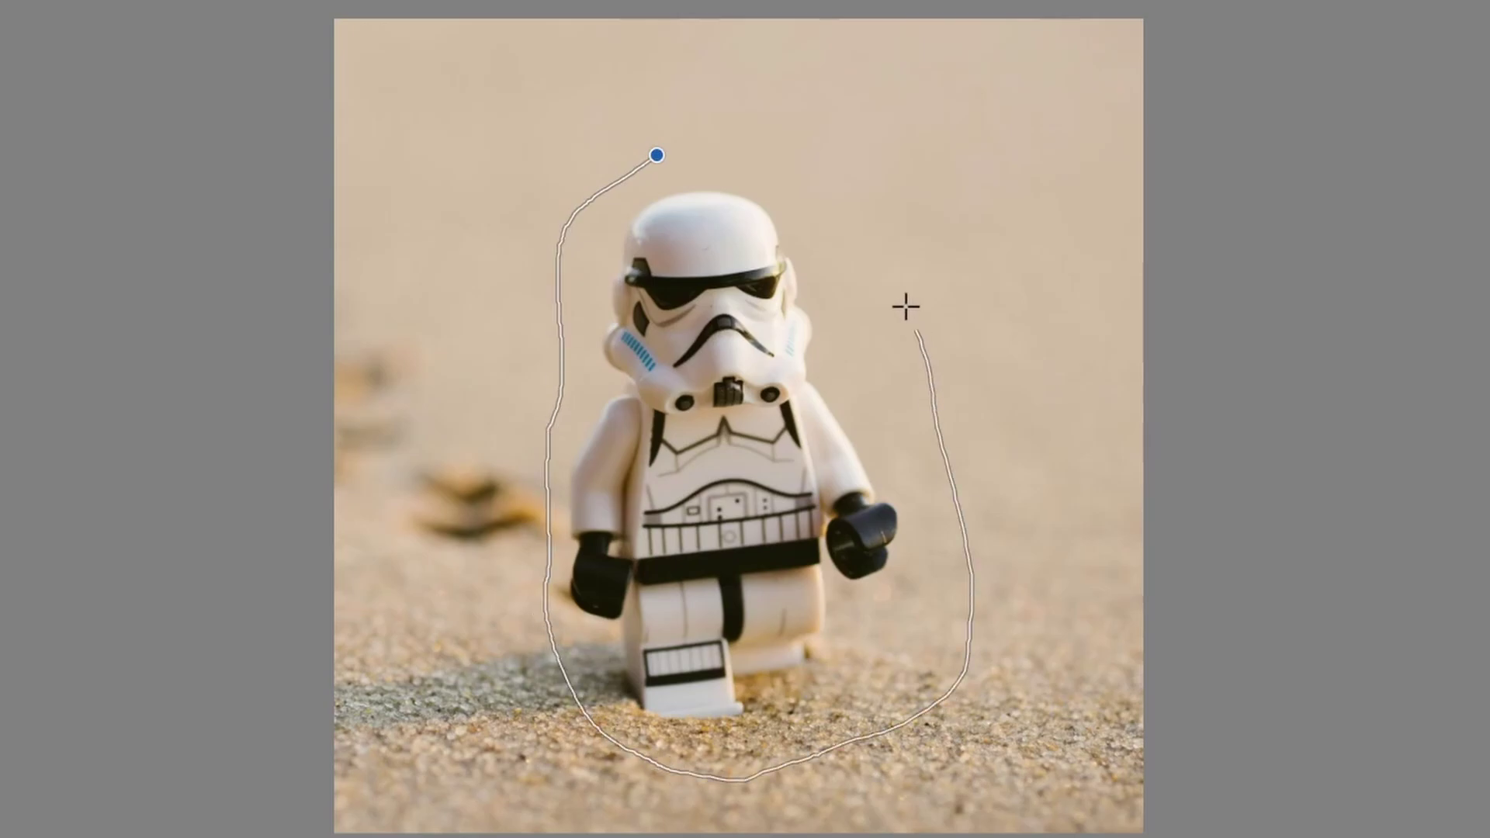
{"action": "left_click_drag", "start_coordinate": [615, 151], "coordinate": [621, 153]}
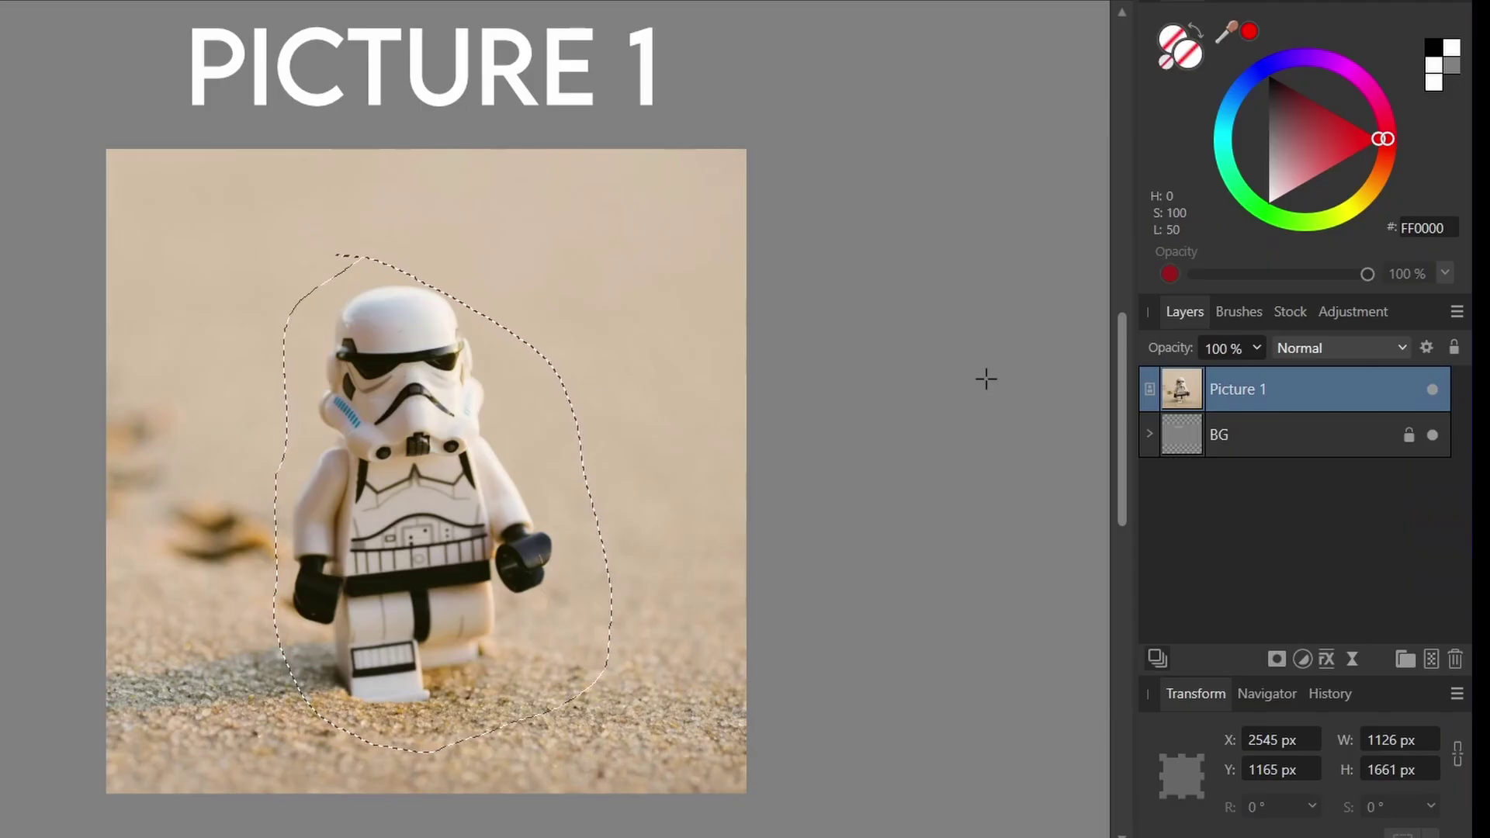
{"action": "key", "text": "ctrl+j"}
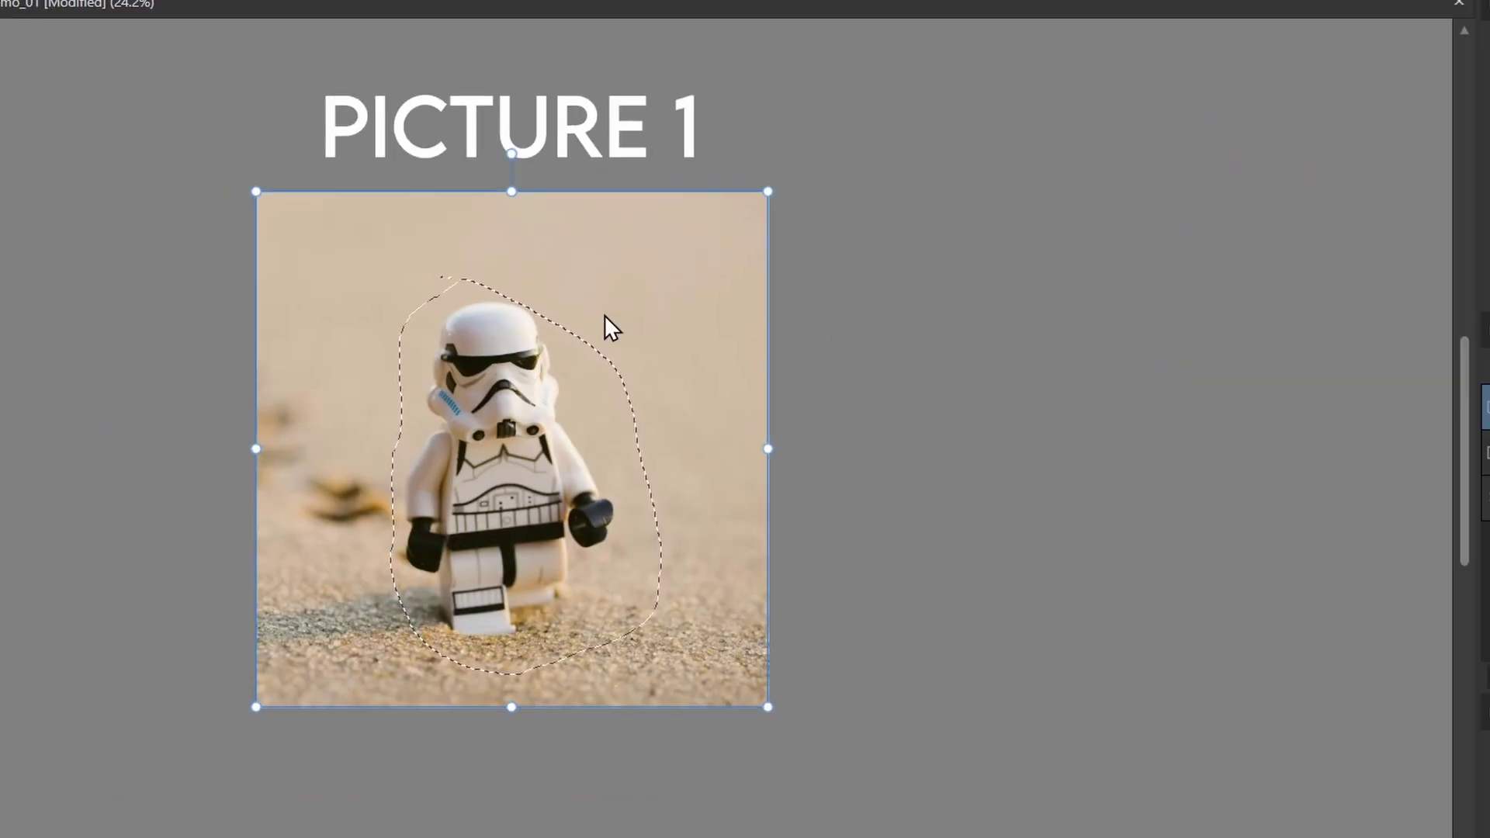
{"action": "left_click_drag", "start_coordinate": [567, 308], "coordinate": [1149, 306]}
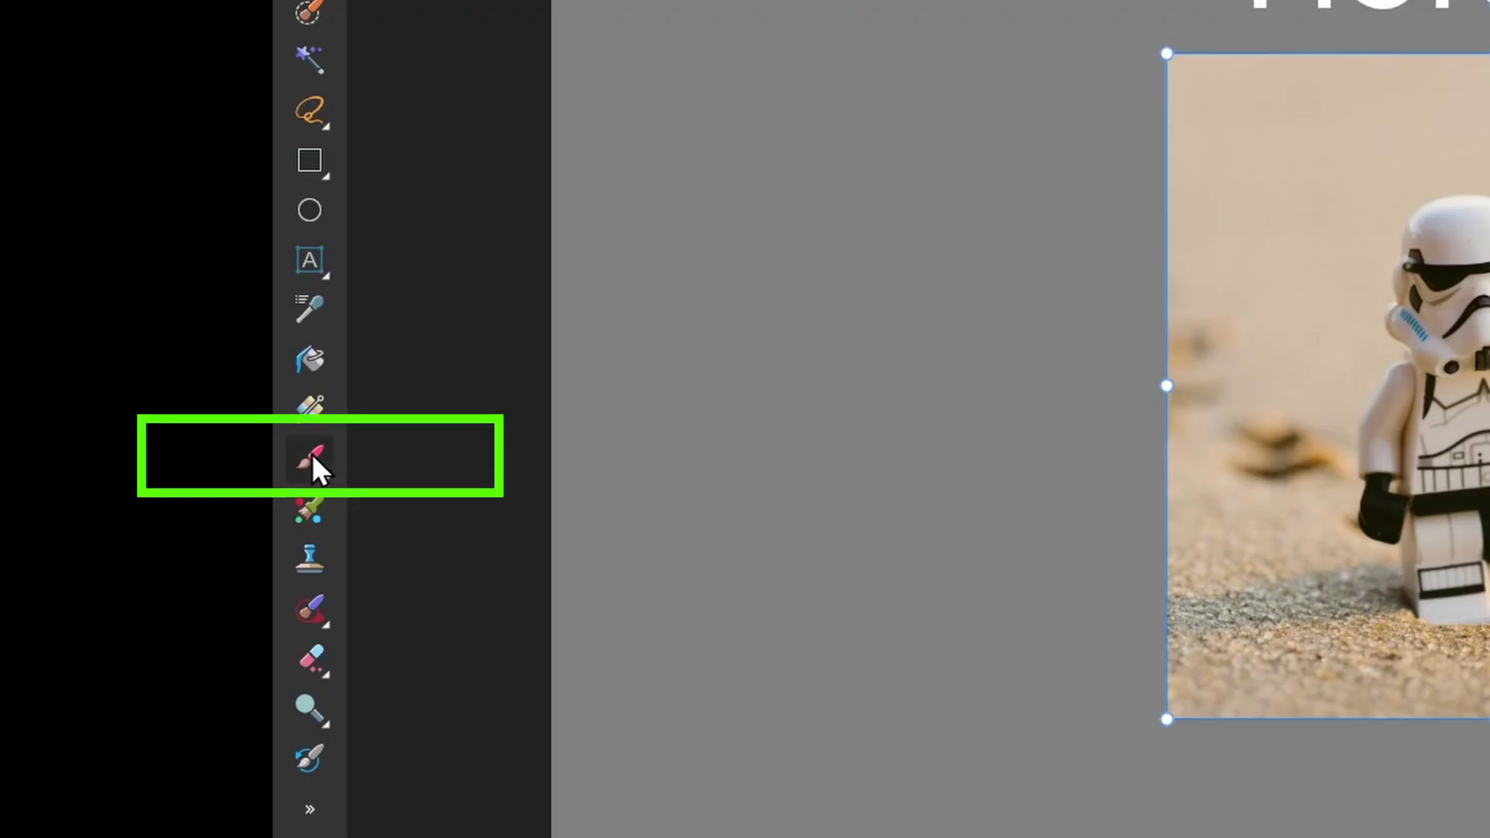
- Paint a red brush stroke across the trooper's visor, then undo it
{"action": "left_click", "coordinate": [21, 512]}
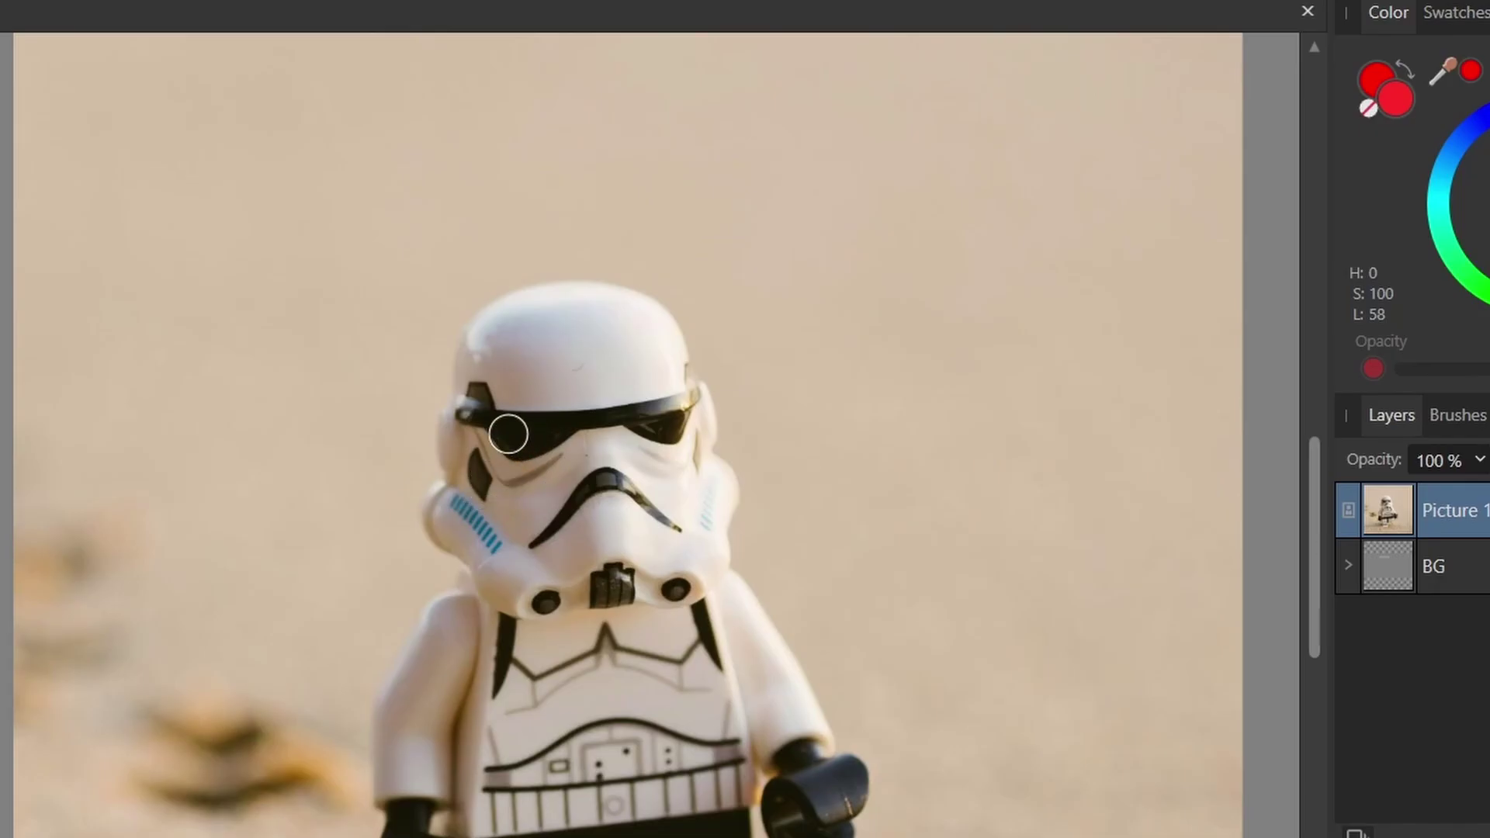
{"action": "left_click_drag", "start_coordinate": [509, 434], "coordinate": [551, 440]}
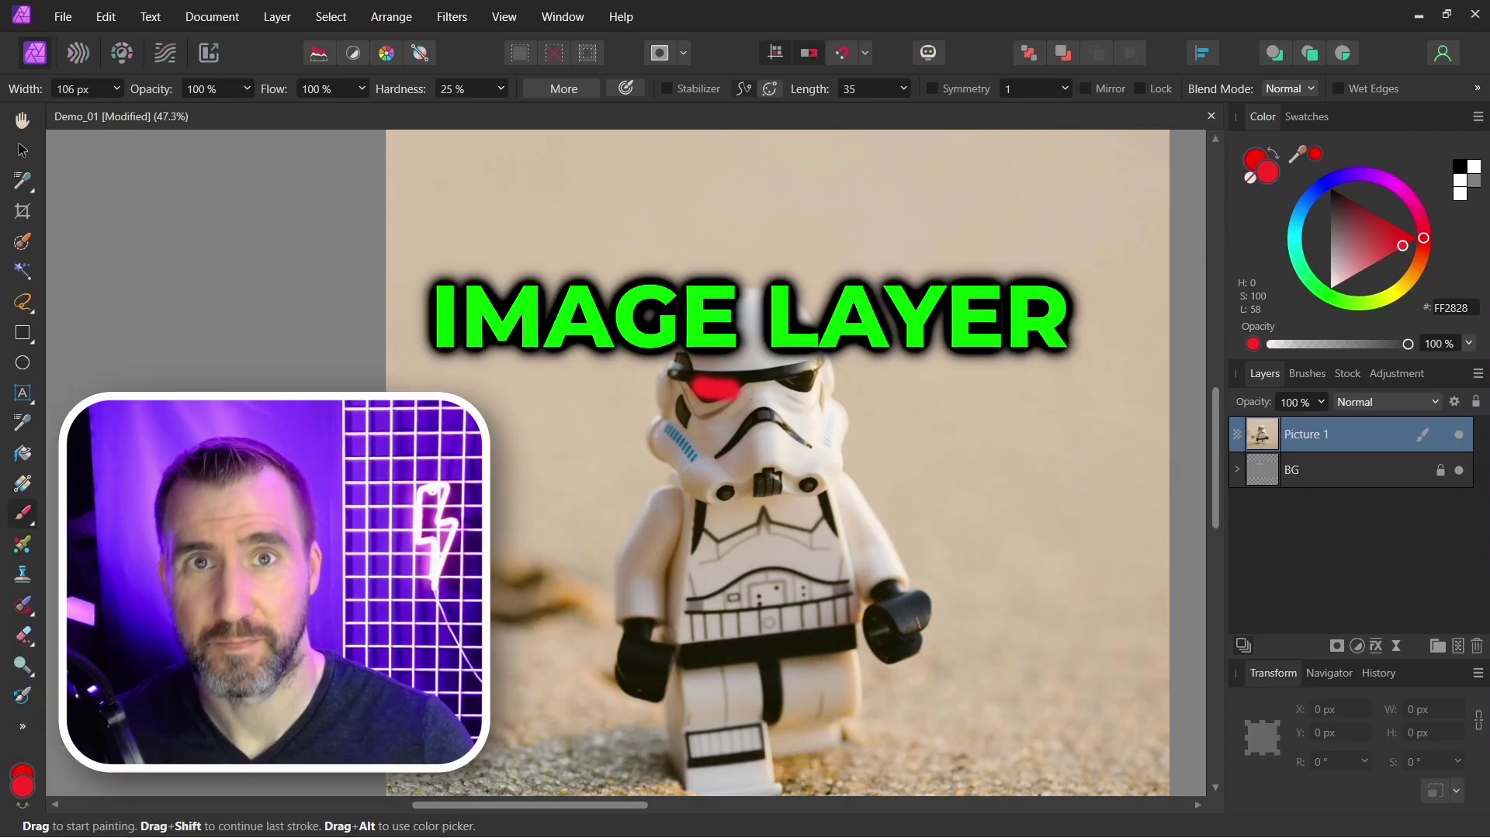
{"action": "key", "text": "ctrl+z"}
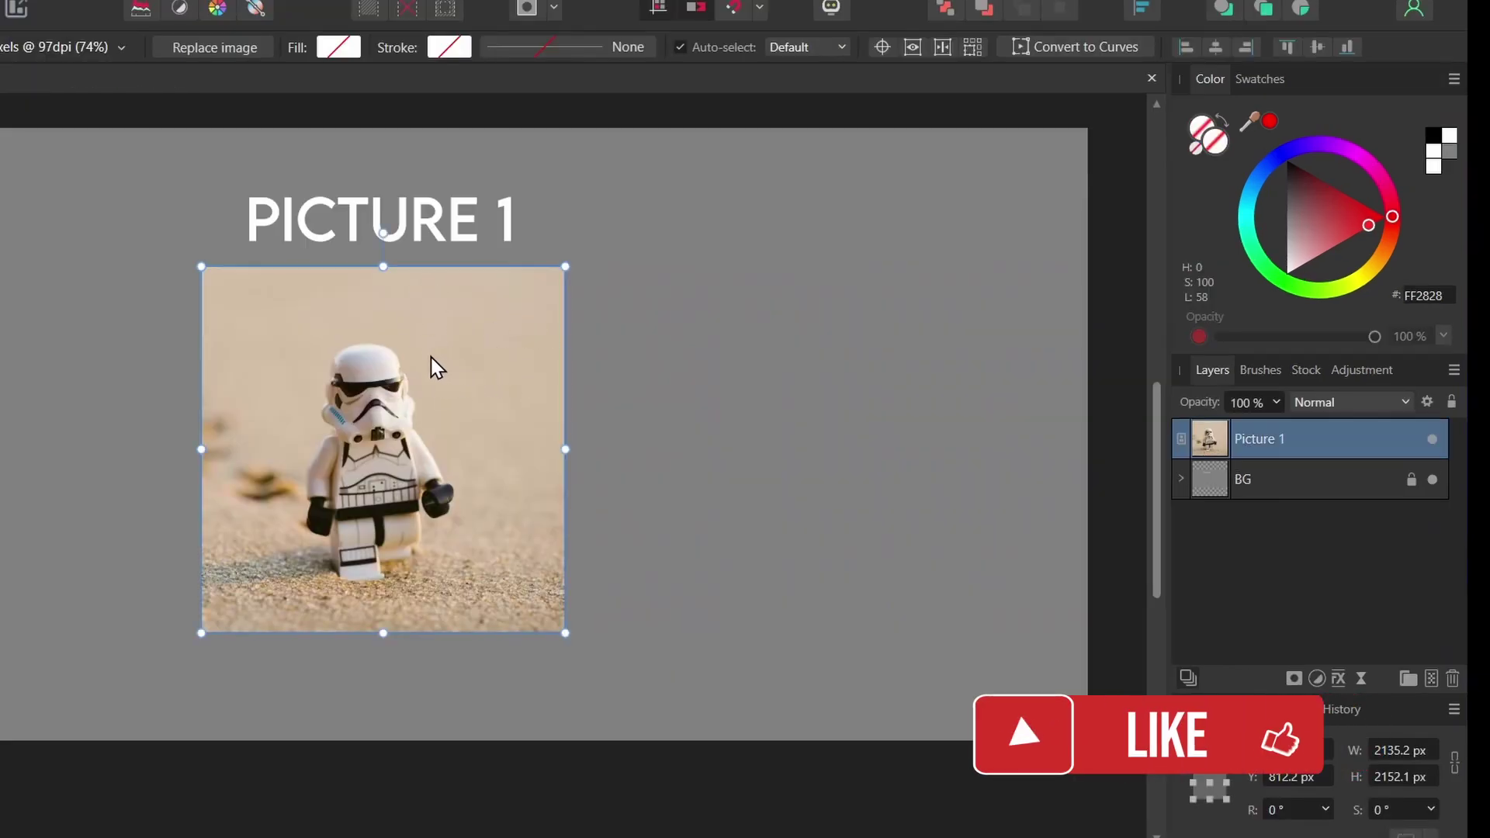
- Copy the photo under PICTURE 2, rename the lower layer Original Image, and rasterize the copy
{"action": "left_click_drag", "start_coordinate": [423, 359], "coordinate": [891, 359]}
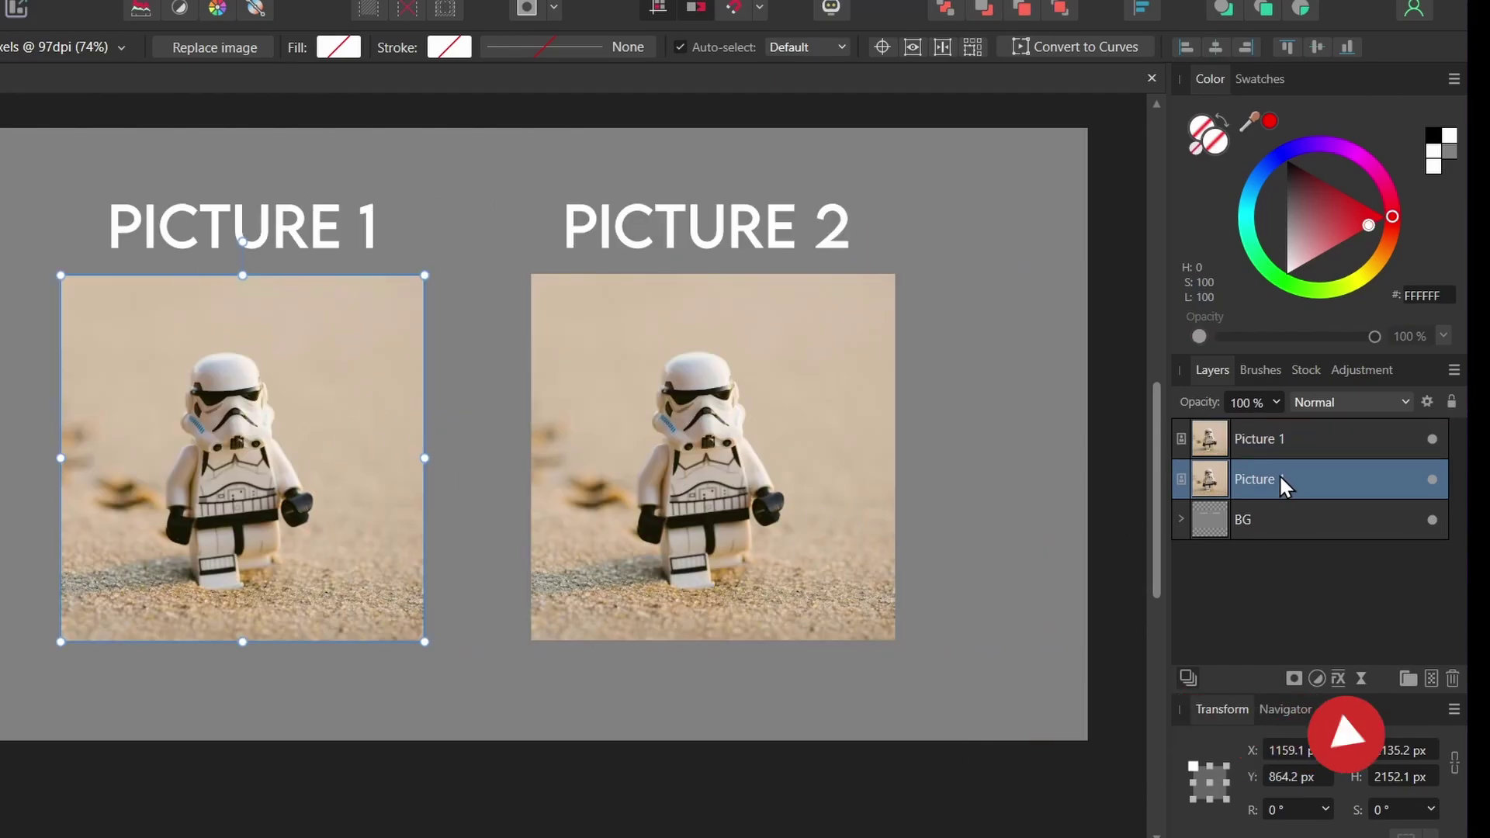
{"action": "double_click", "coordinate": [1280, 479]}
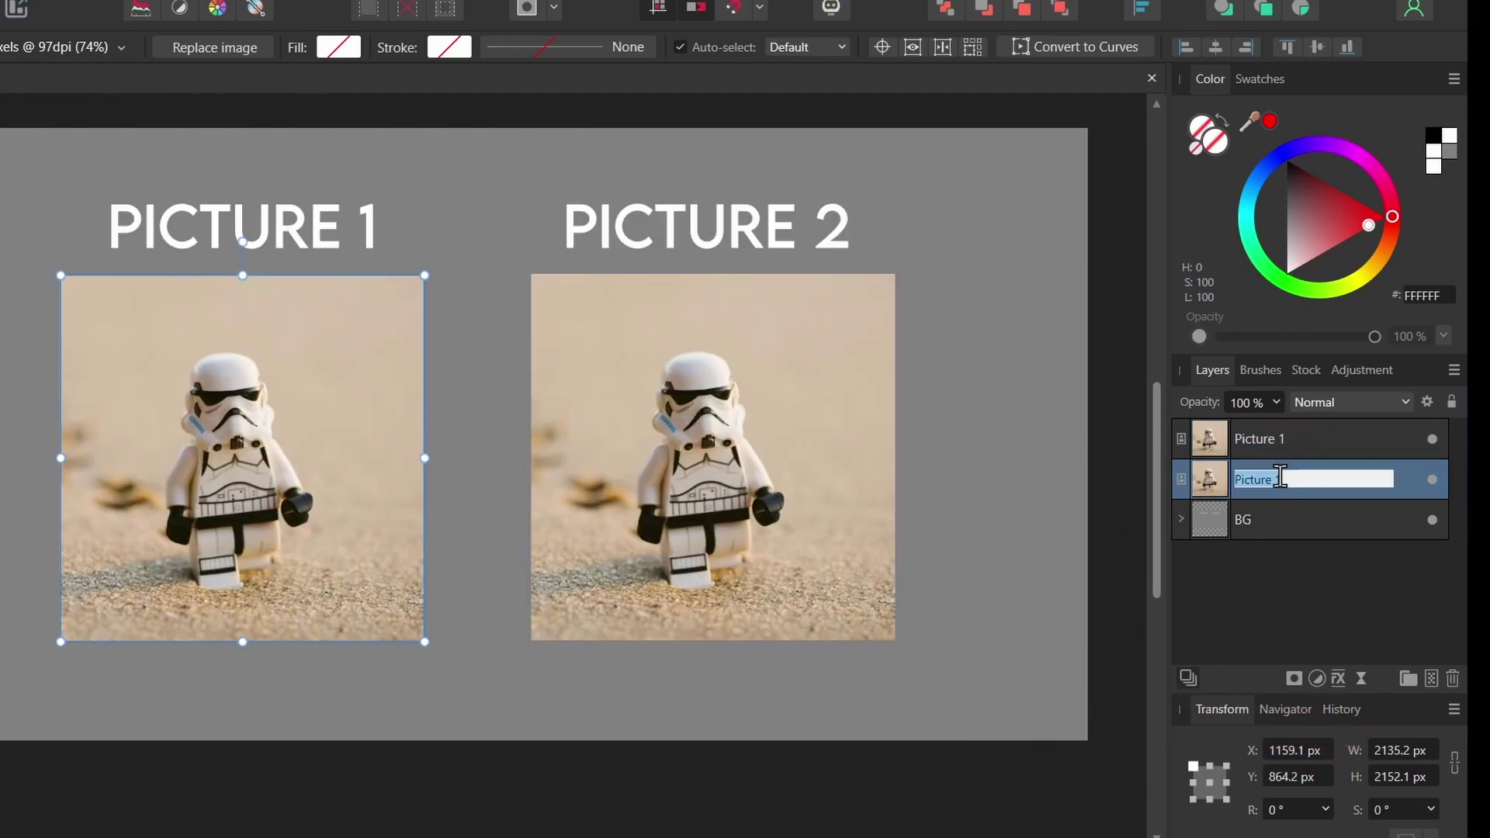
{"action": "type", "text": "Original Image"}
{"action": "left_click", "coordinate": [742, 489]}
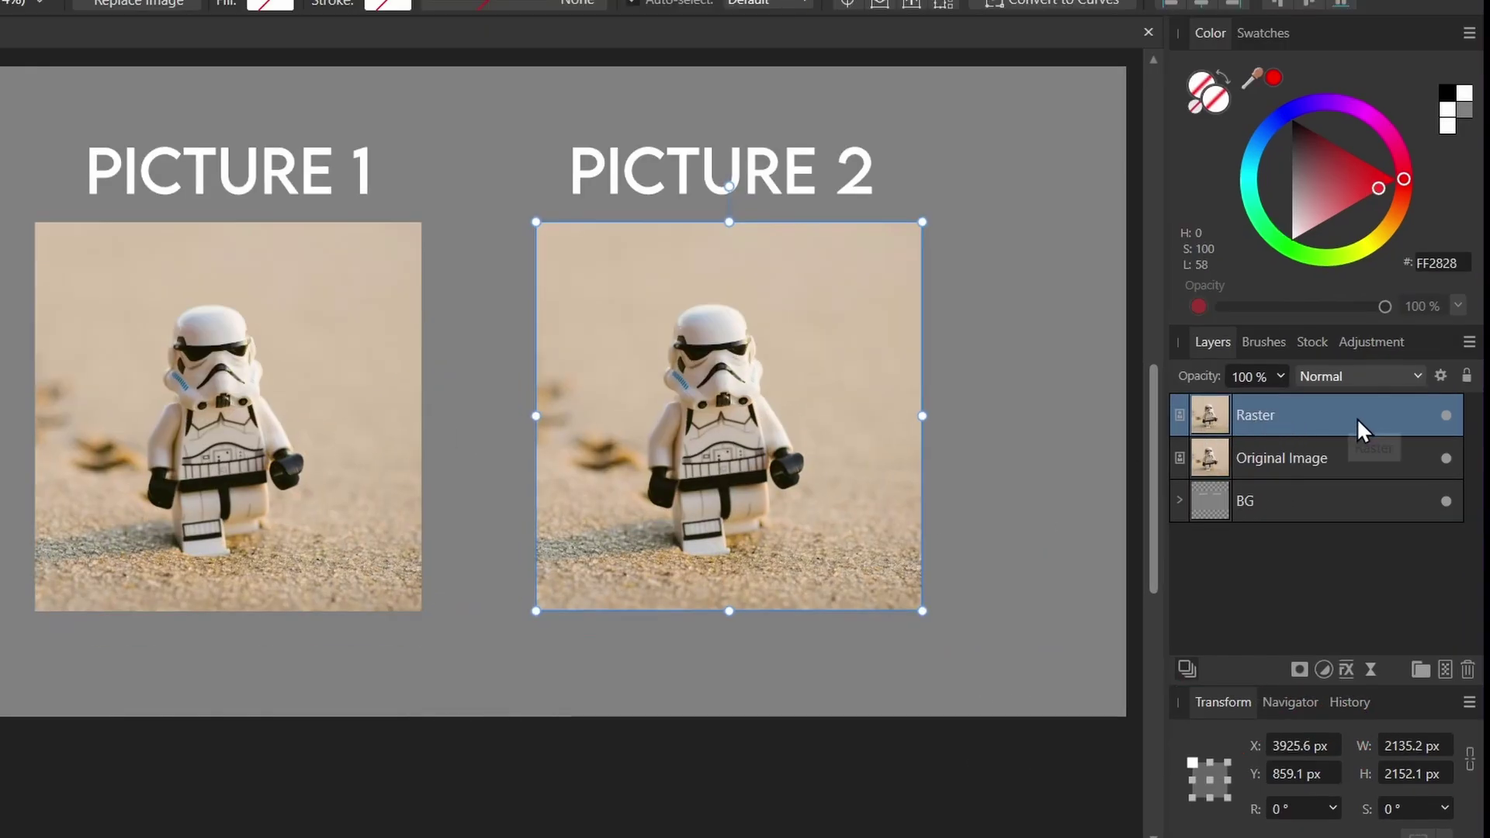
{"action": "right_click", "coordinate": [1305, 416]}
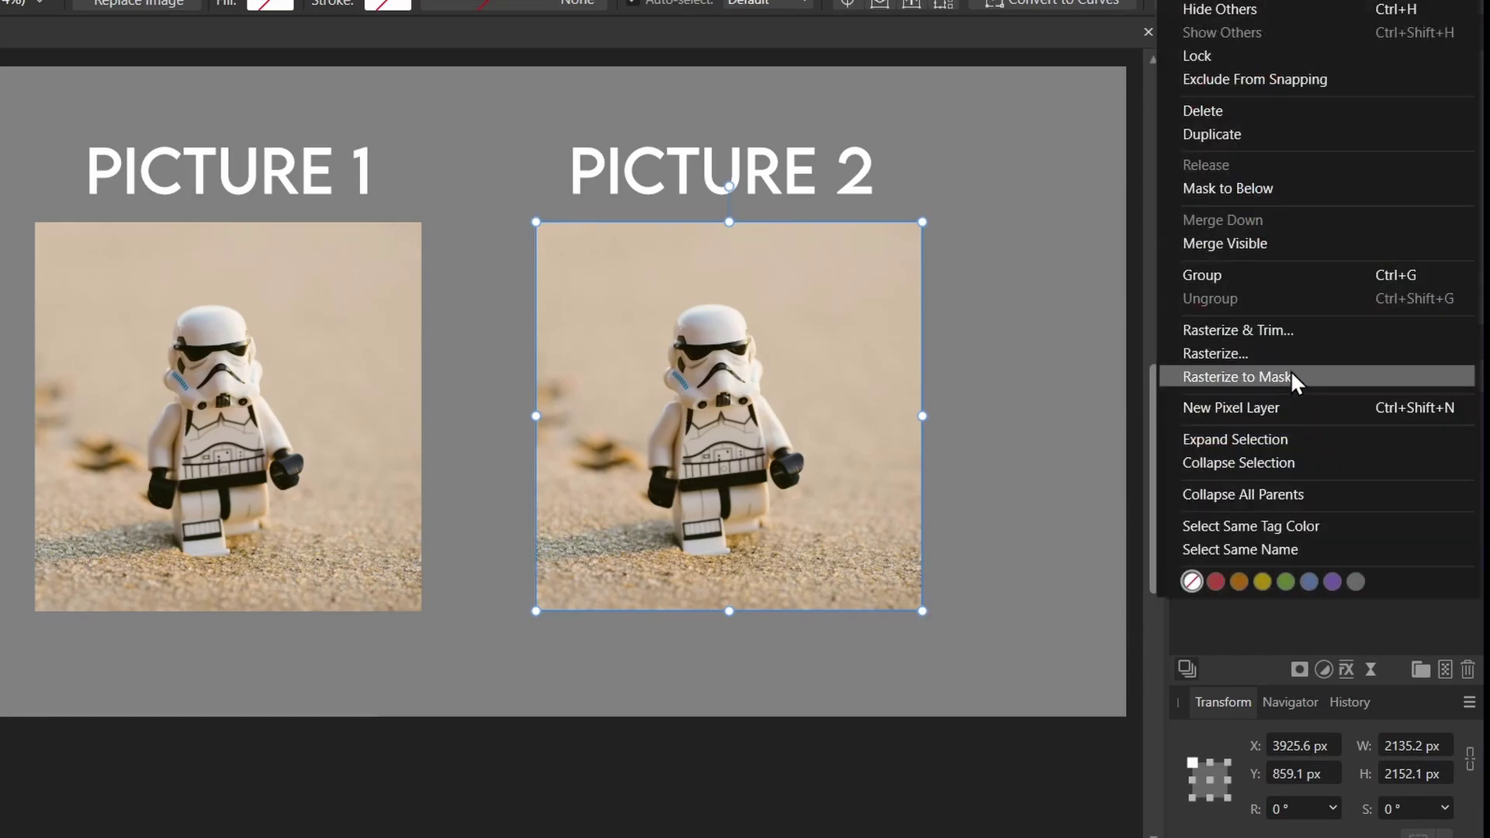
{"action": "left_click", "coordinate": [1221, 357]}
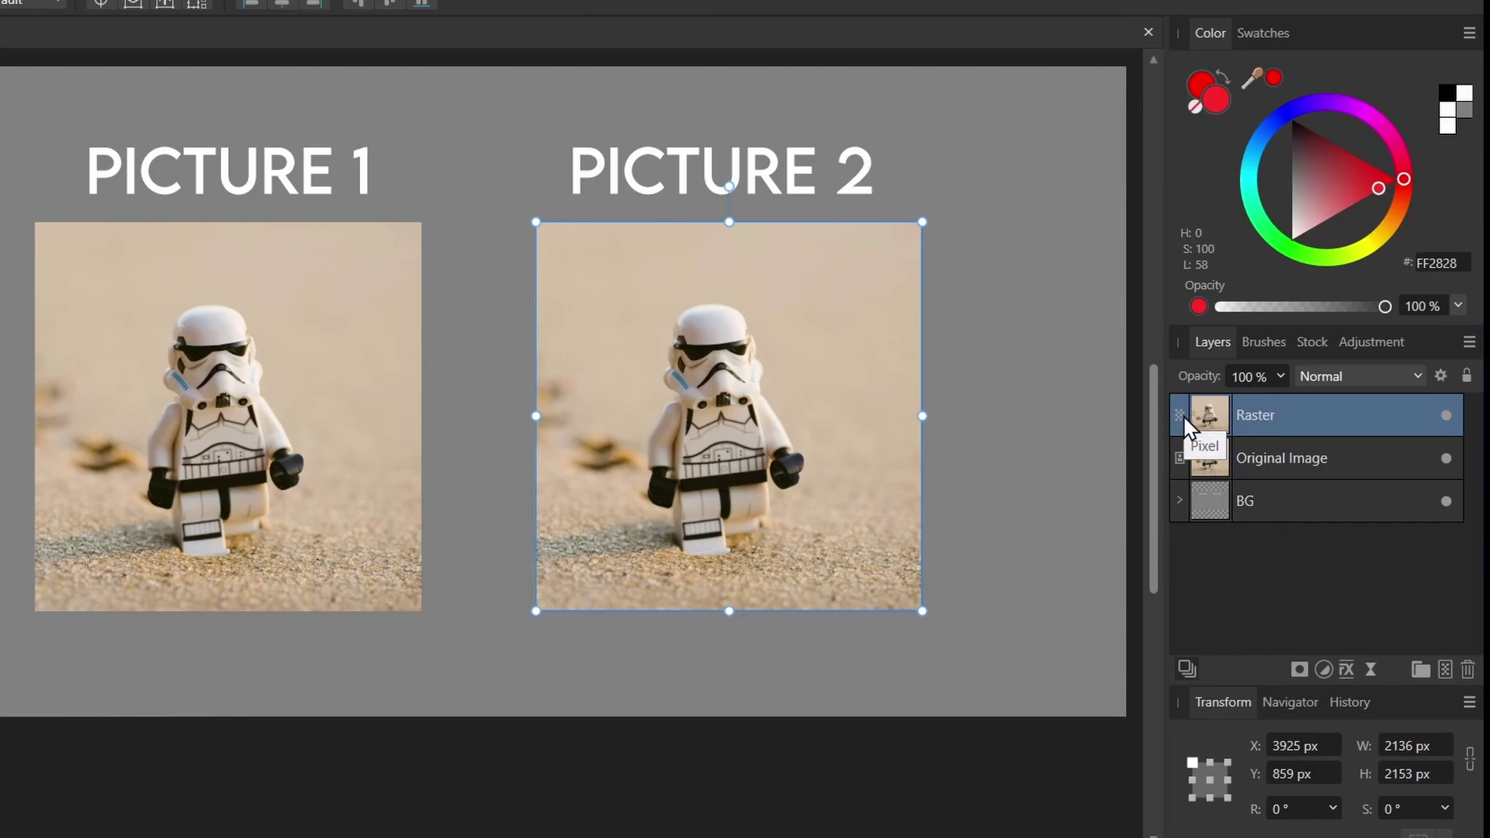
{"action": "key", "text": "ctrl+d"}
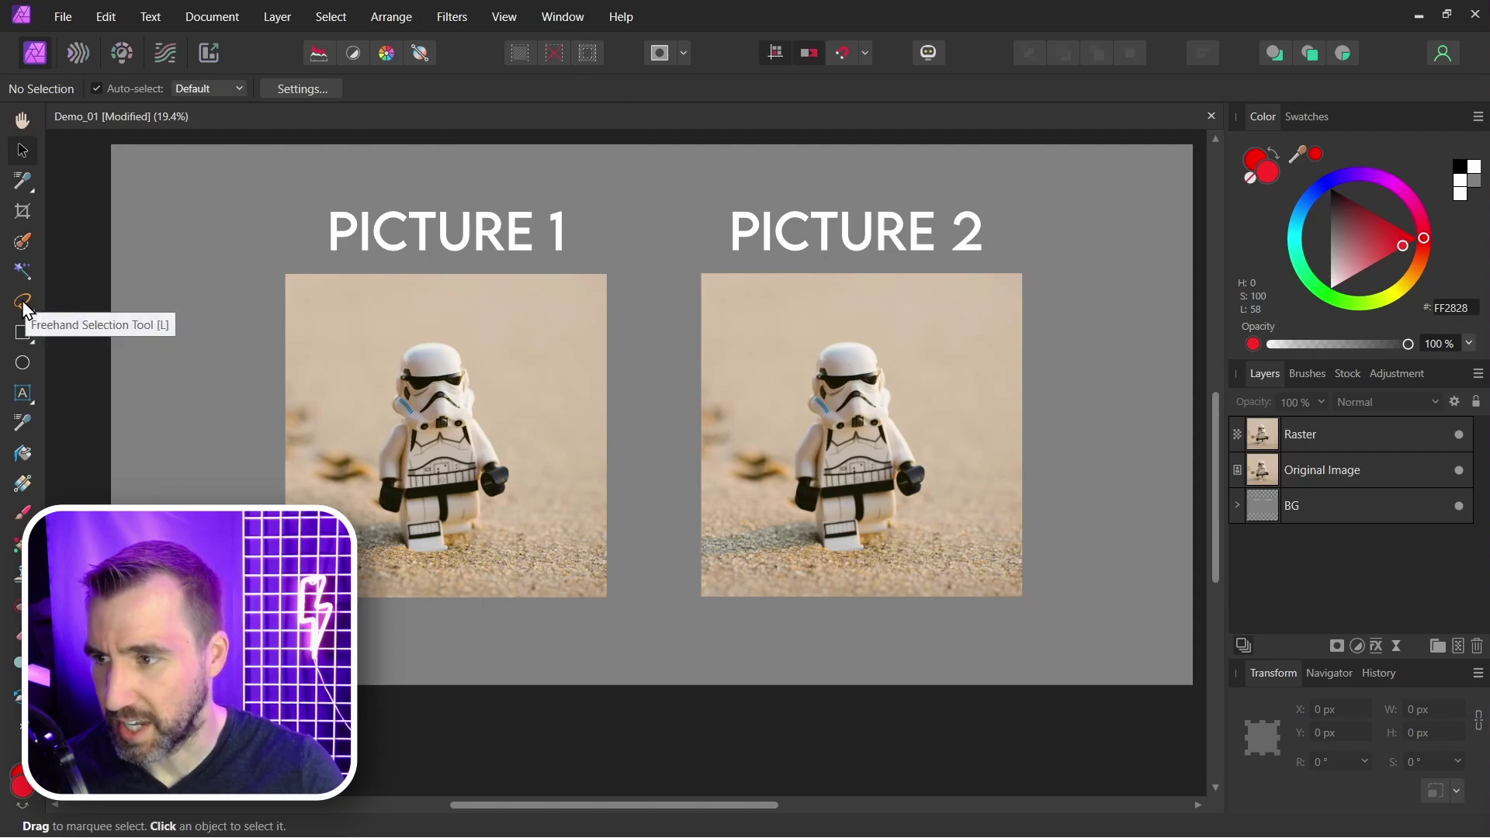
{"action": "left_click", "coordinate": [26, 308]}
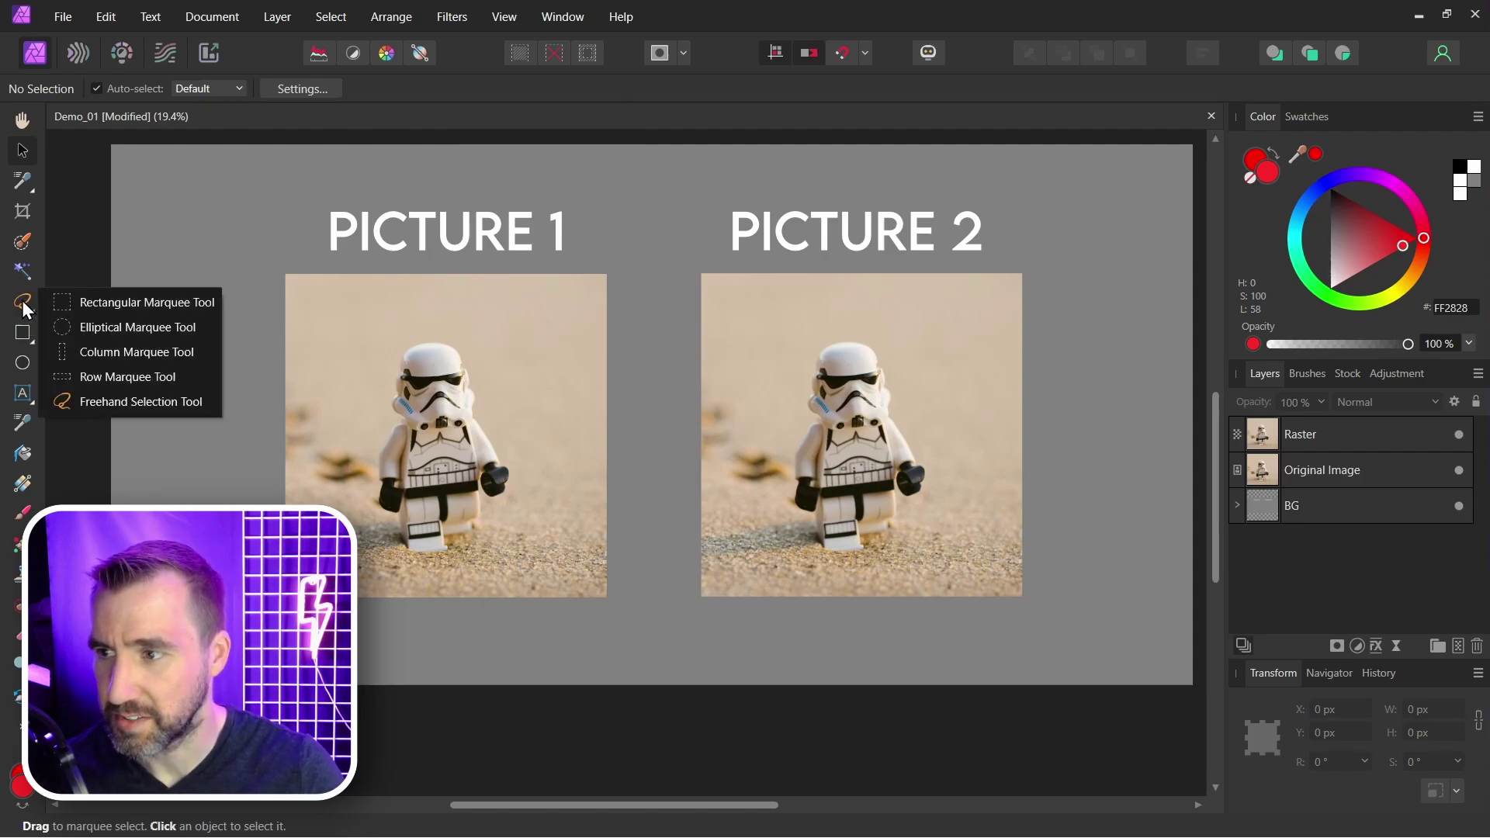
{"action": "left_click", "coordinate": [125, 401]}
{"action": "left_click", "coordinate": [1241, 431]}
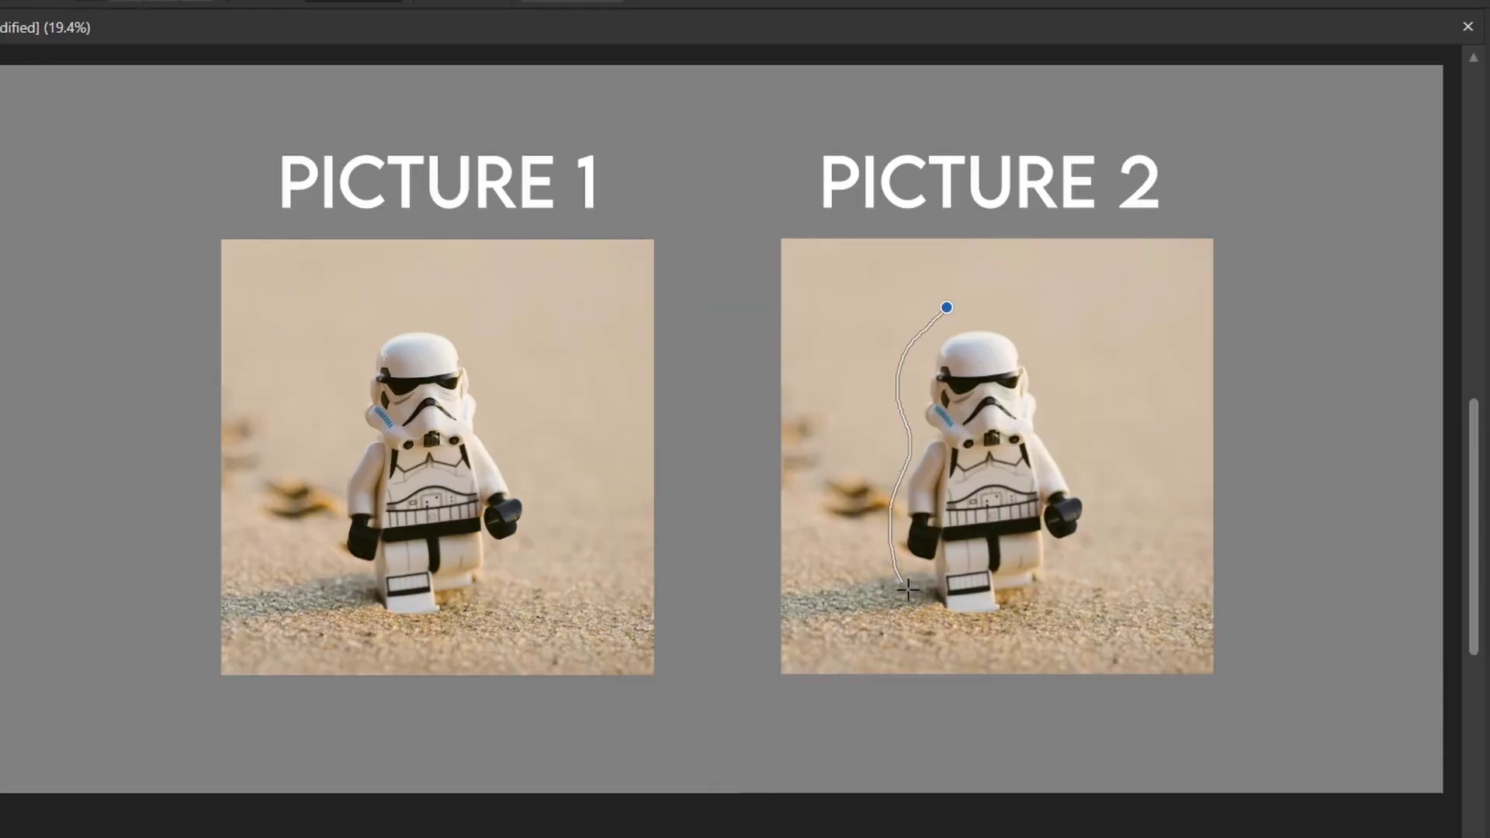
{"action": "left_click_drag", "start_coordinate": [964, 313], "coordinate": [944, 309]}
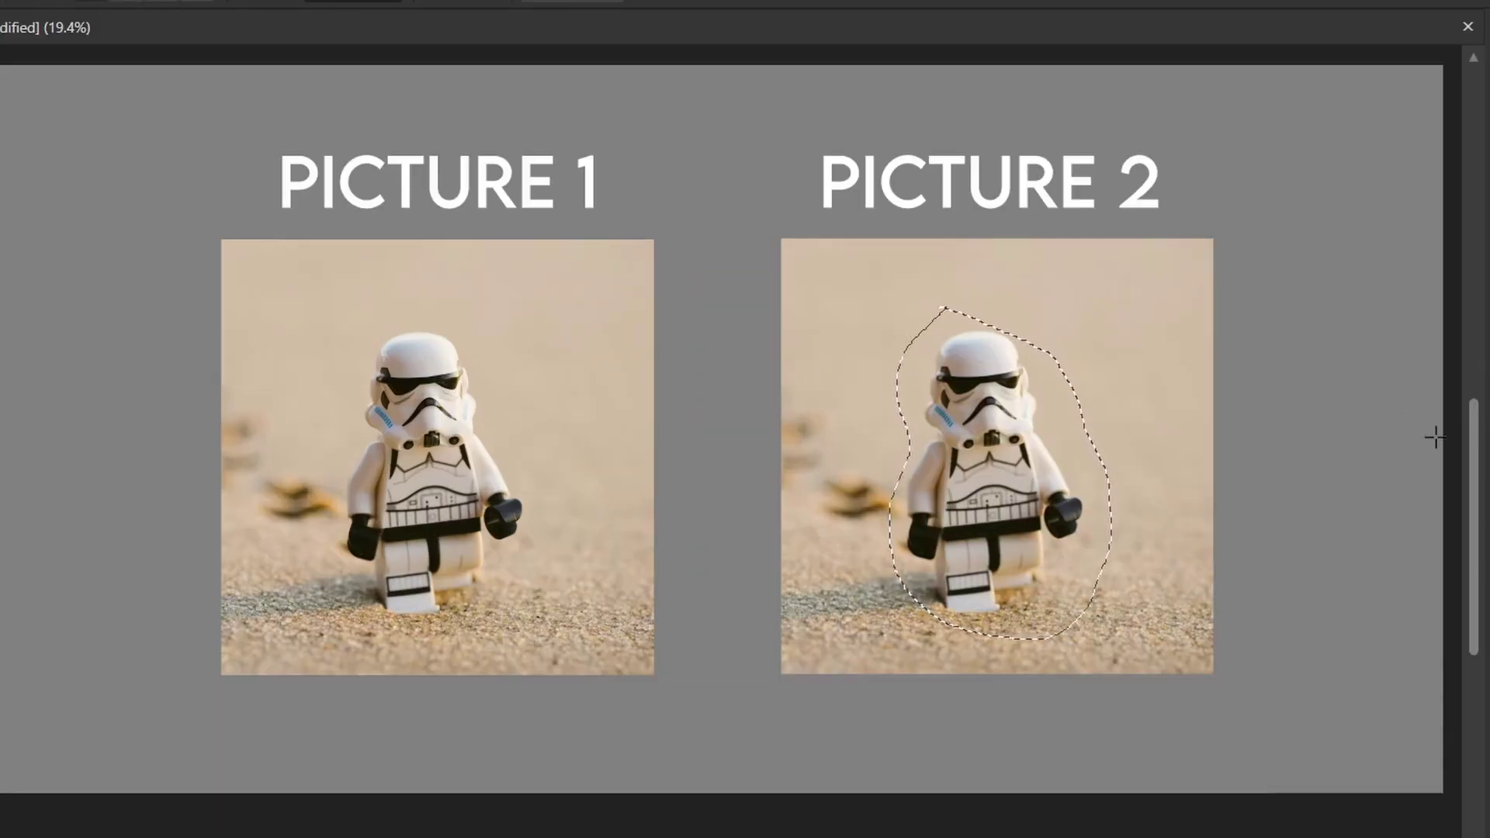
{"action": "key", "text": "ctrl+j"}
{"action": "key", "text": "v"}
{"action": "mouse_move", "coordinate": [974, 435]}
{"action": "left_mouse_down"}
{"action": "mouse_move", "coordinate": [861, 315]}
{"action": "mouse_move", "coordinate": [681, 296]}
{"action": "mouse_move", "coordinate": [813, 299]}
{"action": "mouse_move", "coordinate": [673, 273]}
{"action": "mouse_move", "coordinate": [725, 283]}
{"action": "mouse_move", "coordinate": [677, 281]}
{"action": "mouse_move", "coordinate": [733, 267]}
{"action": "mouse_move", "coordinate": [701, 267]}
{"action": "left_mouse_up"}
{"action": "key", "text": "ctrl+z"}
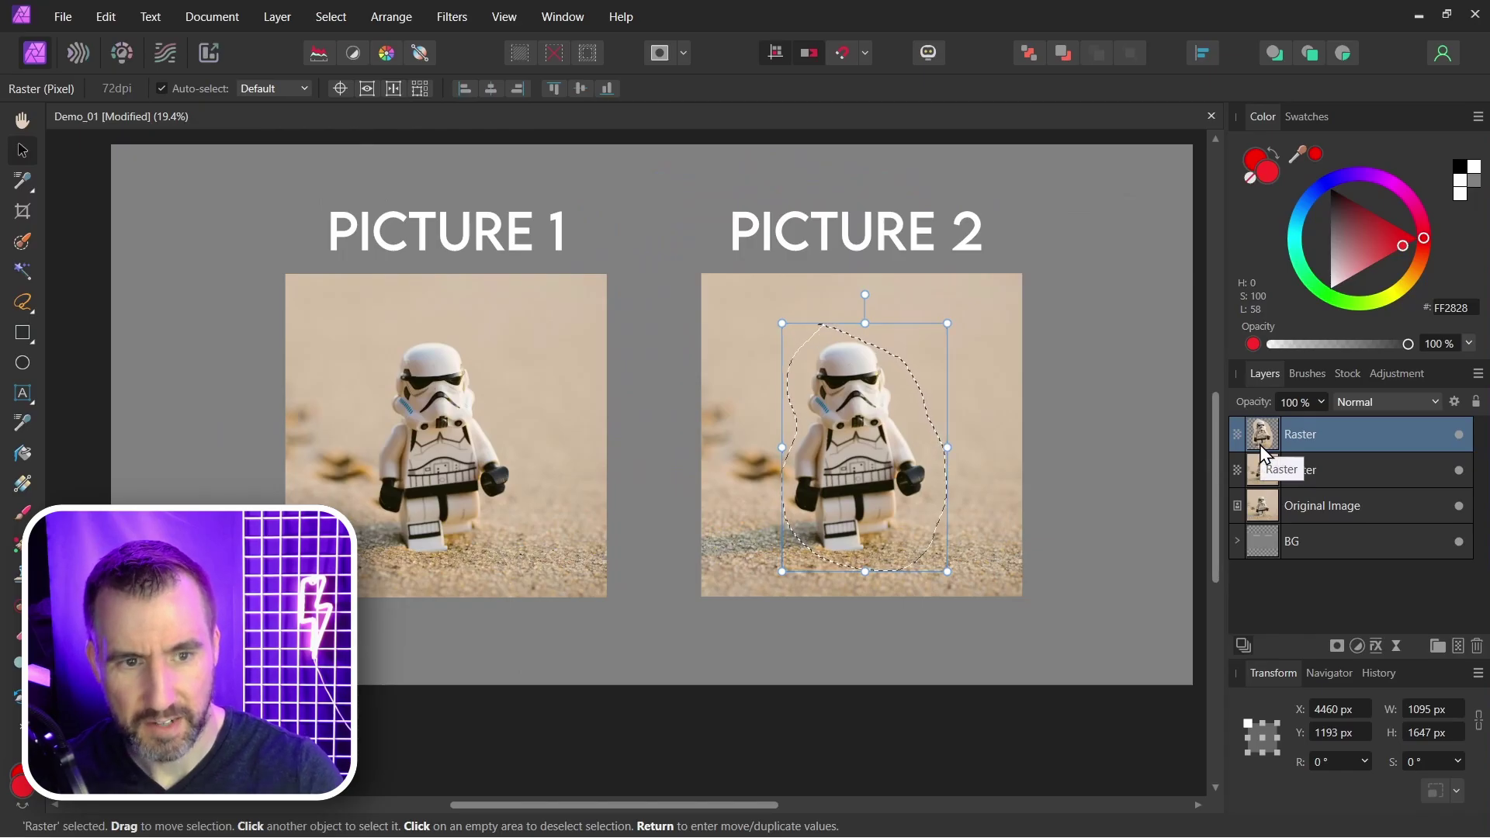
{"action": "key", "text": "ctrl+z"}
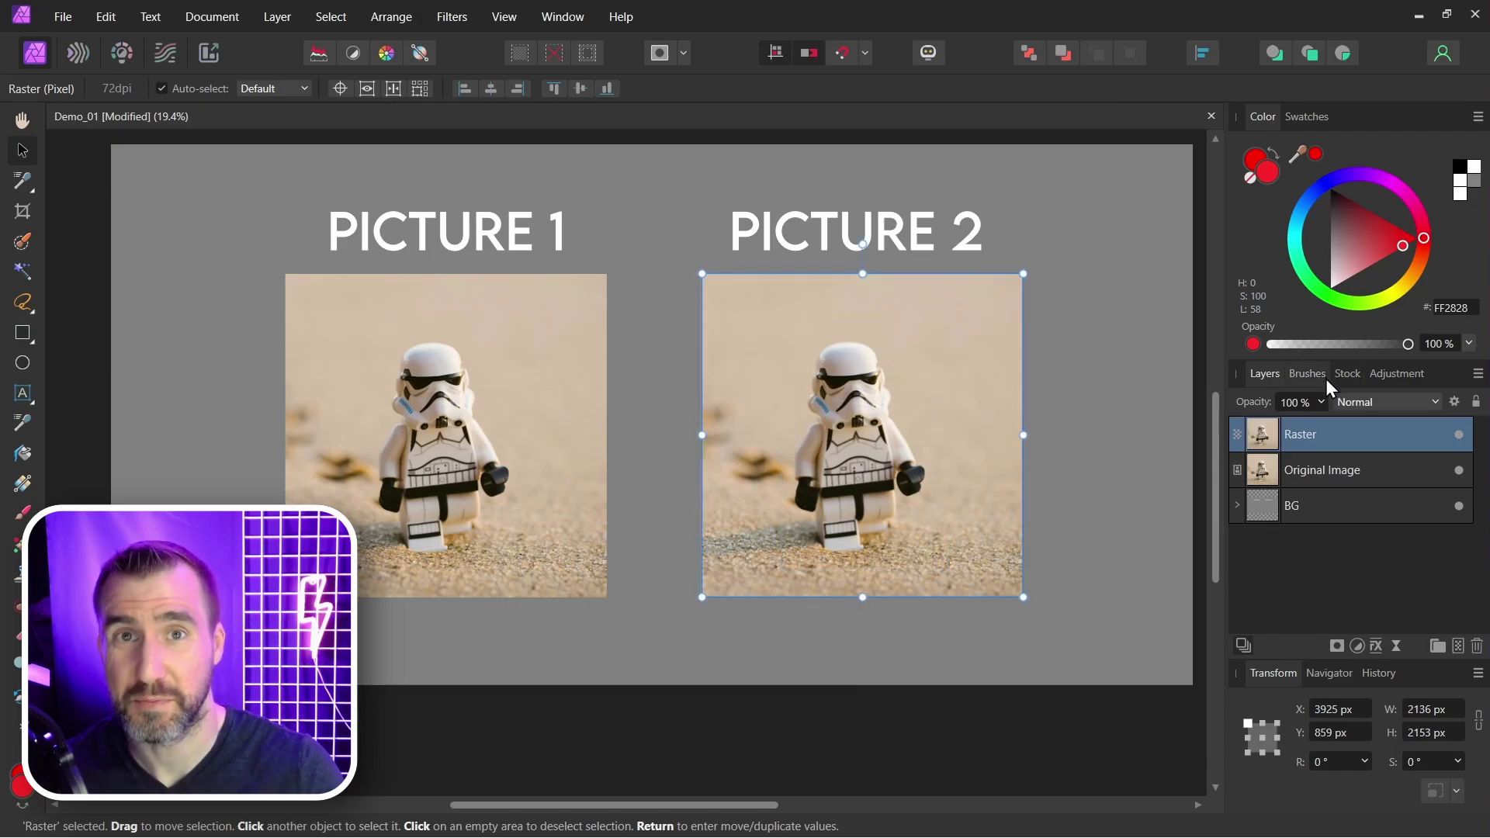
- With the Smudge Brush Tool, smear the black visor over the white helmet
{"action": "left_click", "coordinate": [23, 726]}
{"action": "mouse_move", "coordinate": [138, 629]}
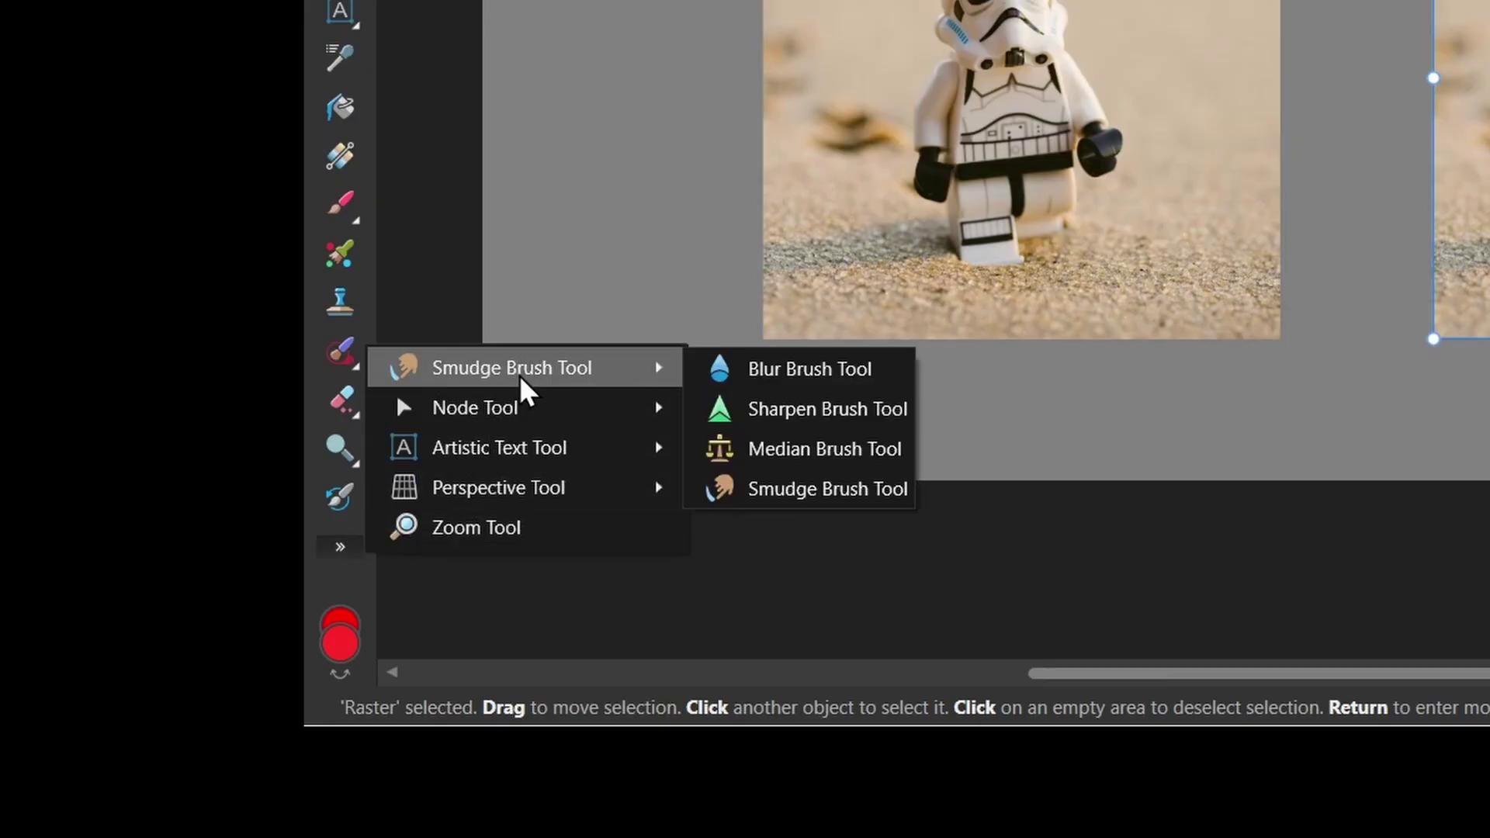
{"action": "left_click", "coordinate": [815, 491]}
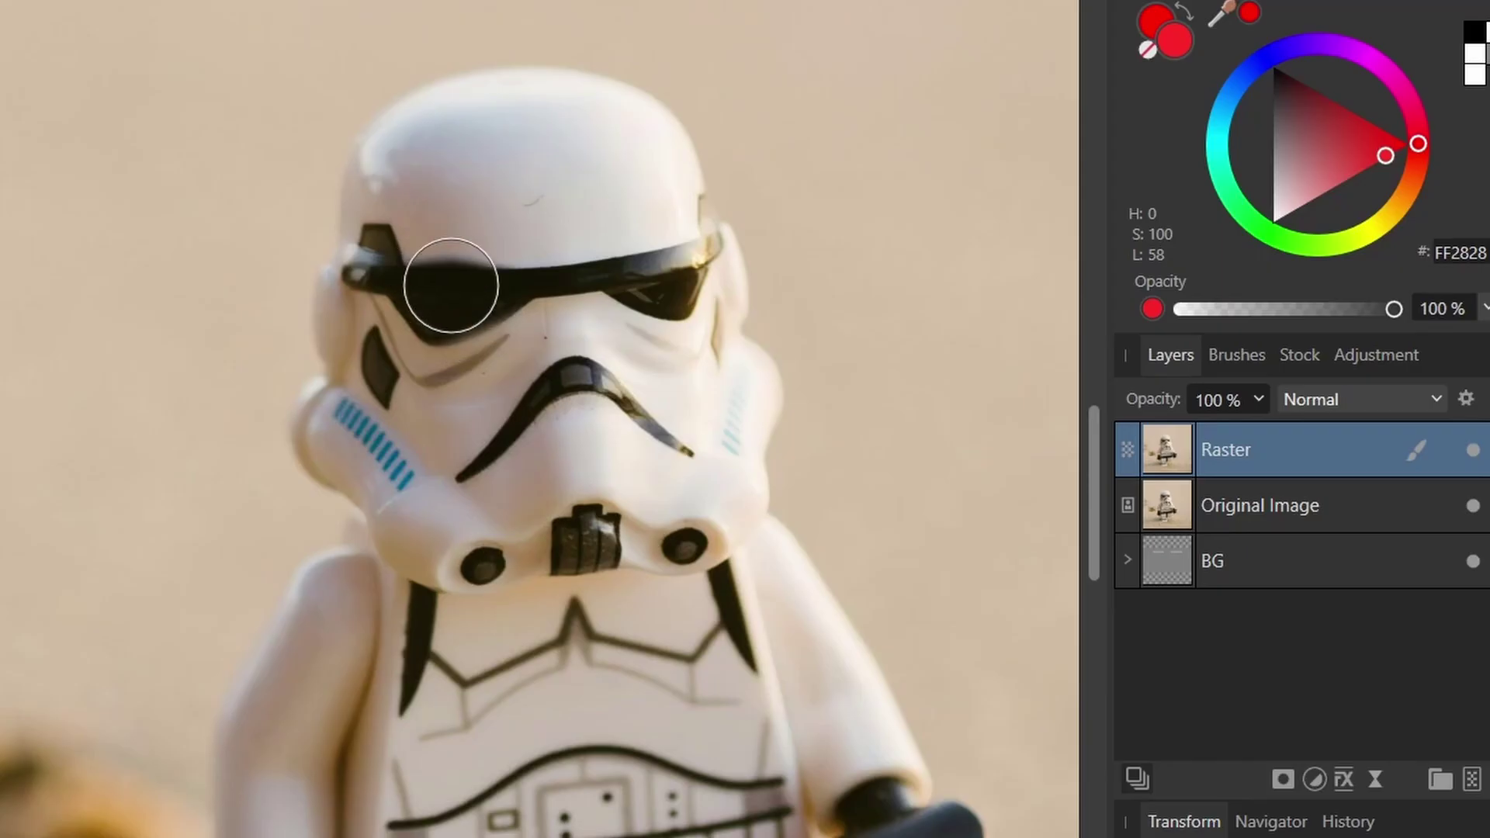
{"action": "mouse_move", "coordinate": [457, 291]}
{"action": "left_mouse_down"}
{"action": "mouse_move", "coordinate": [501, 319]}
{"action": "mouse_move", "coordinate": [428, 314]}
{"action": "mouse_move", "coordinate": [479, 338]}
{"action": "mouse_move", "coordinate": [429, 338]}
{"action": "mouse_move", "coordinate": [460, 337]}
{"action": "mouse_move", "coordinate": [491, 267]}
{"action": "mouse_move", "coordinate": [577, 304]}
{"action": "mouse_move", "coordinate": [694, 279]}
{"action": "mouse_move", "coordinate": [598, 240]}
{"action": "left_mouse_up"}
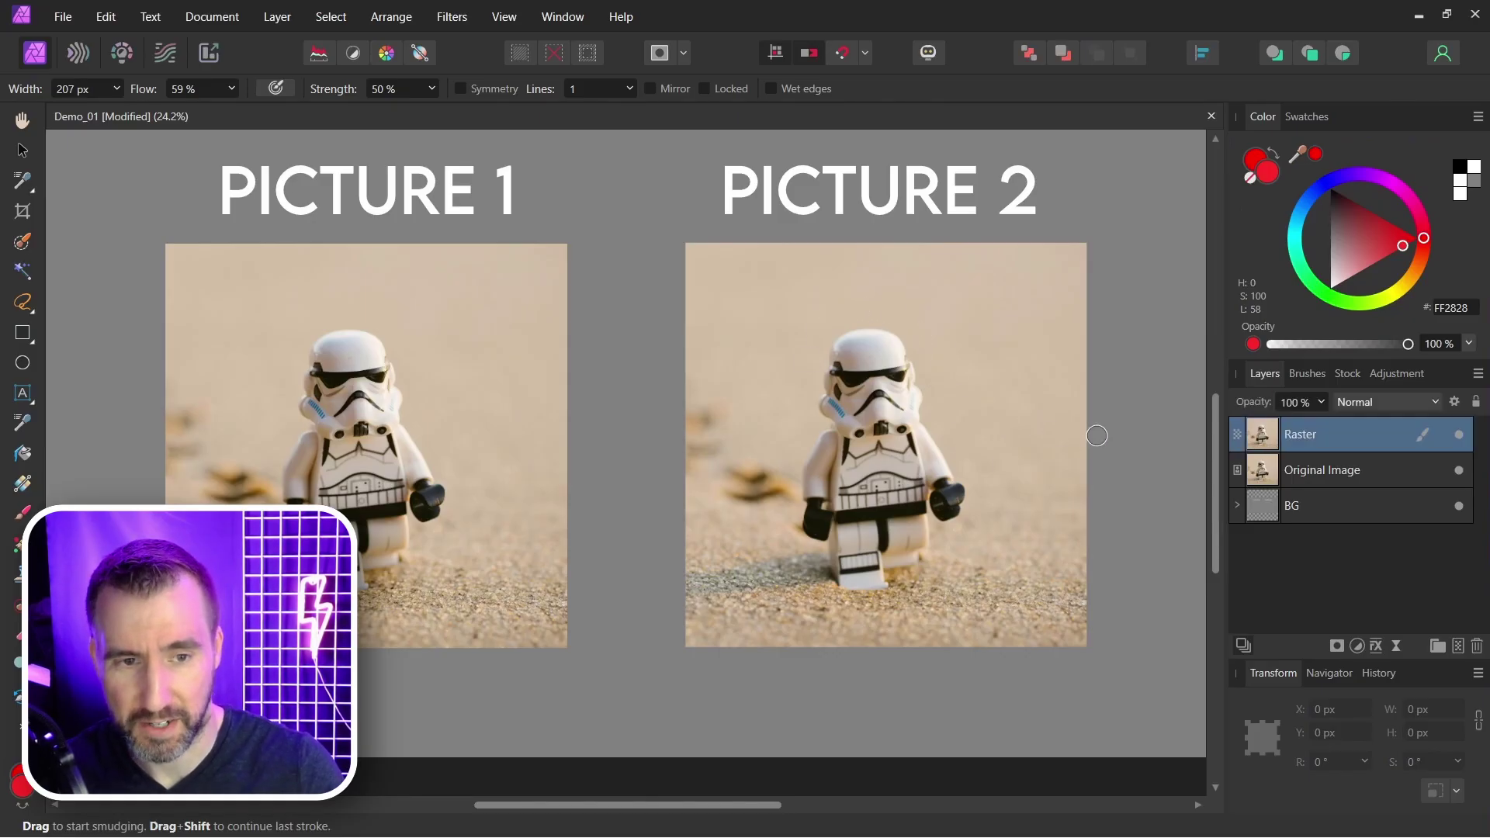
- Undo the smudging and shrink the Picture 2 image to about a 45 px square
{"action": "key", "text": "Delete"}
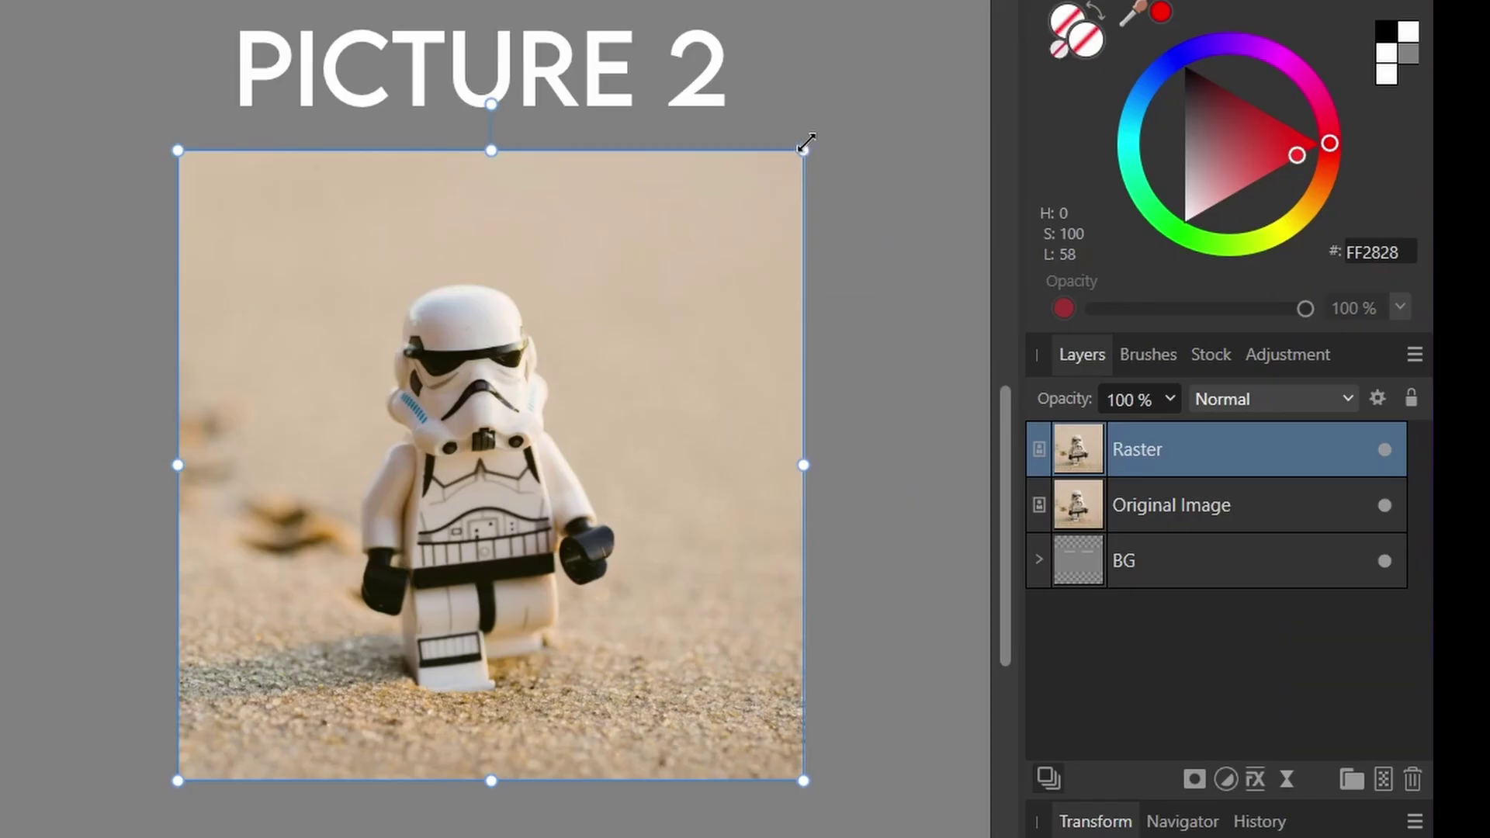
{"action": "left_click_drag", "start_coordinate": [1085, 243], "coordinate": [962, 350]}
{"action": "left_click_drag", "start_coordinate": [607, 316], "coordinate": [207, 773]}
{"action": "left_click", "coordinate": [230, 774]}
- Rasterize the tiny image on the Raster layer and enlarge it back to full size
{"action": "left_click", "coordinate": [1153, 450]}
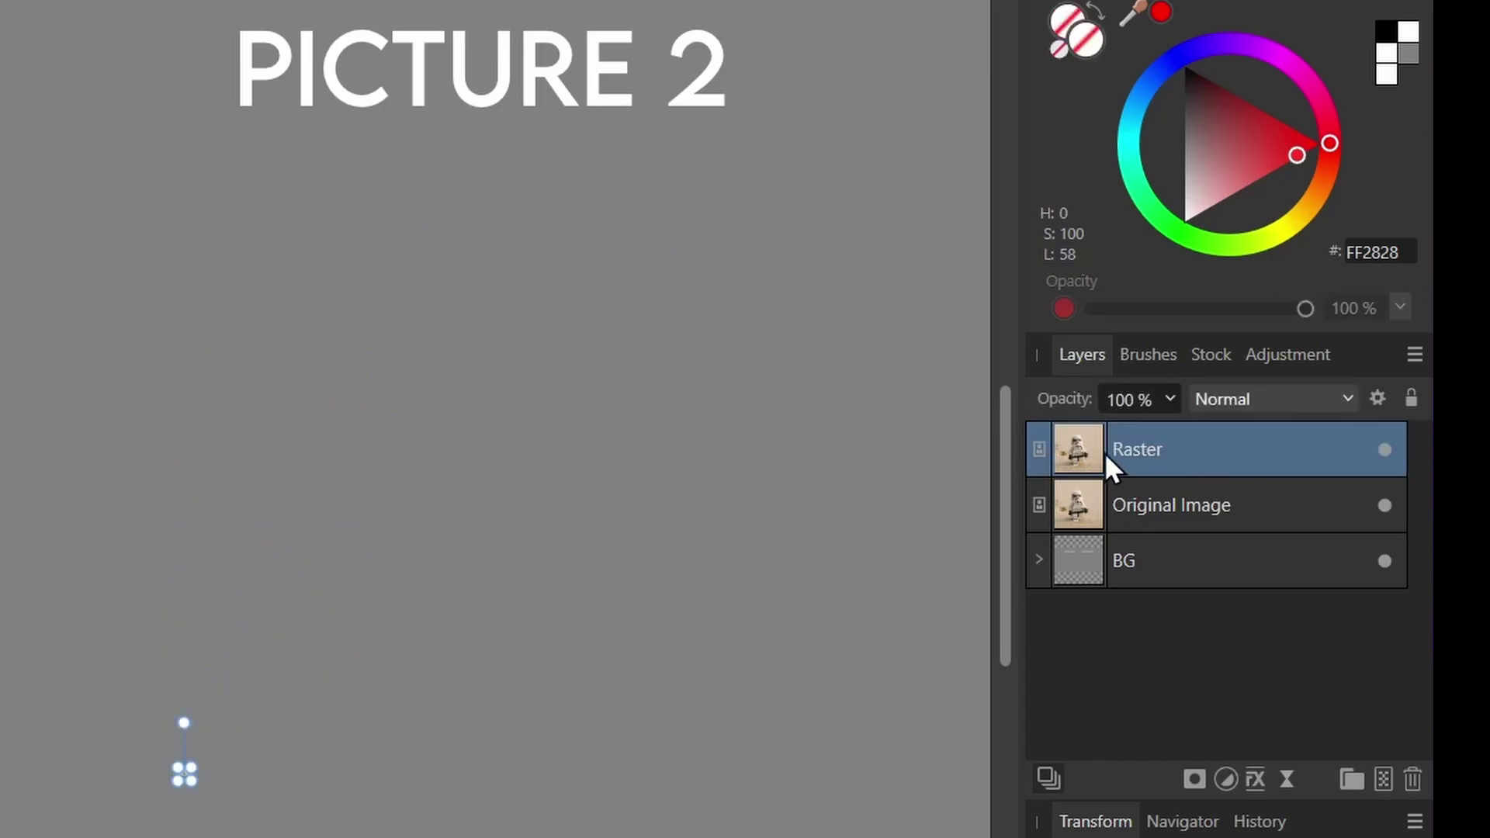
{"action": "right_click", "coordinate": [1194, 448]}
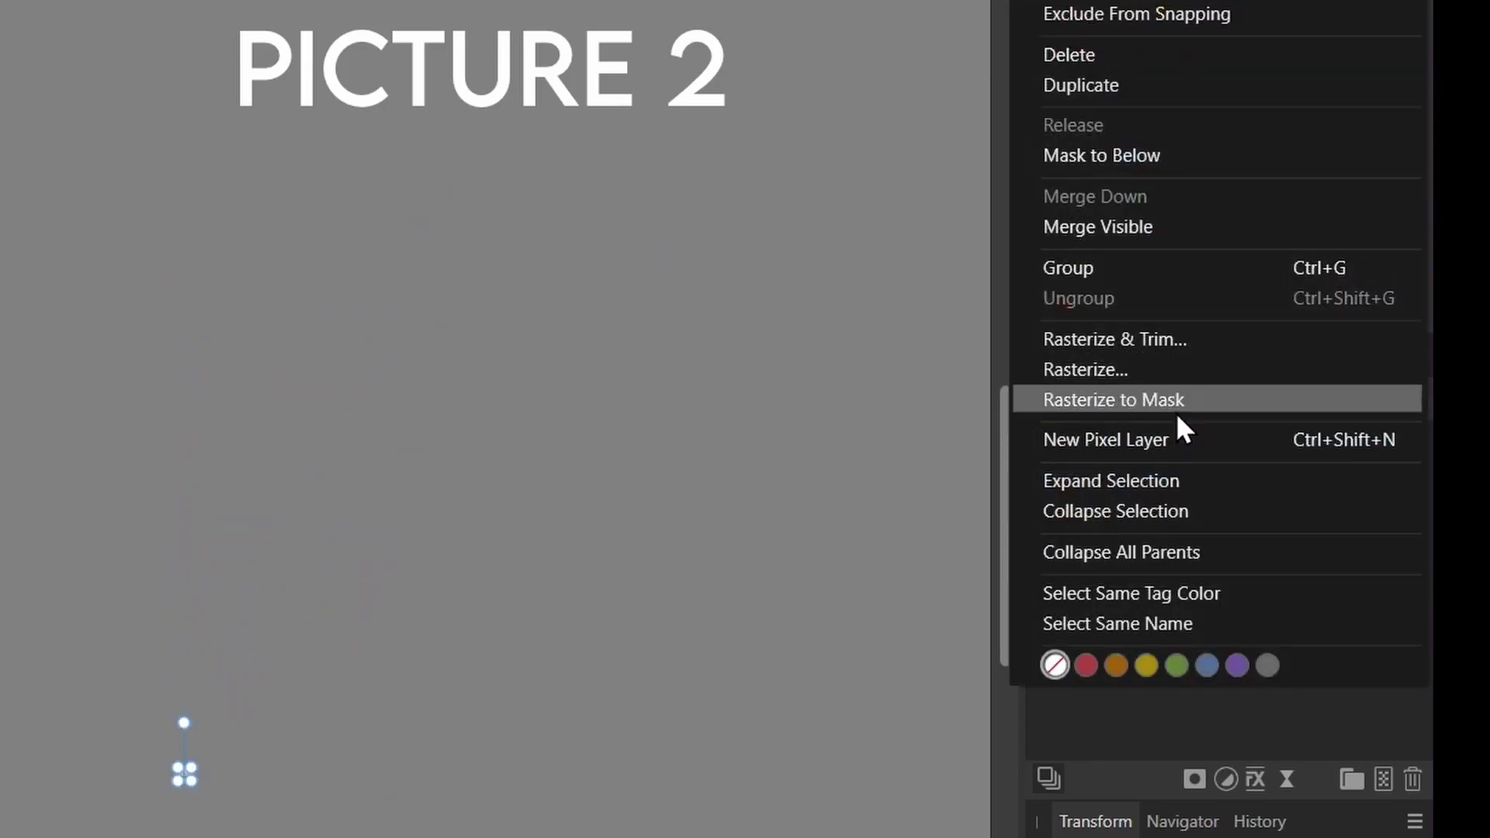
{"action": "left_click", "coordinate": [1161, 367]}
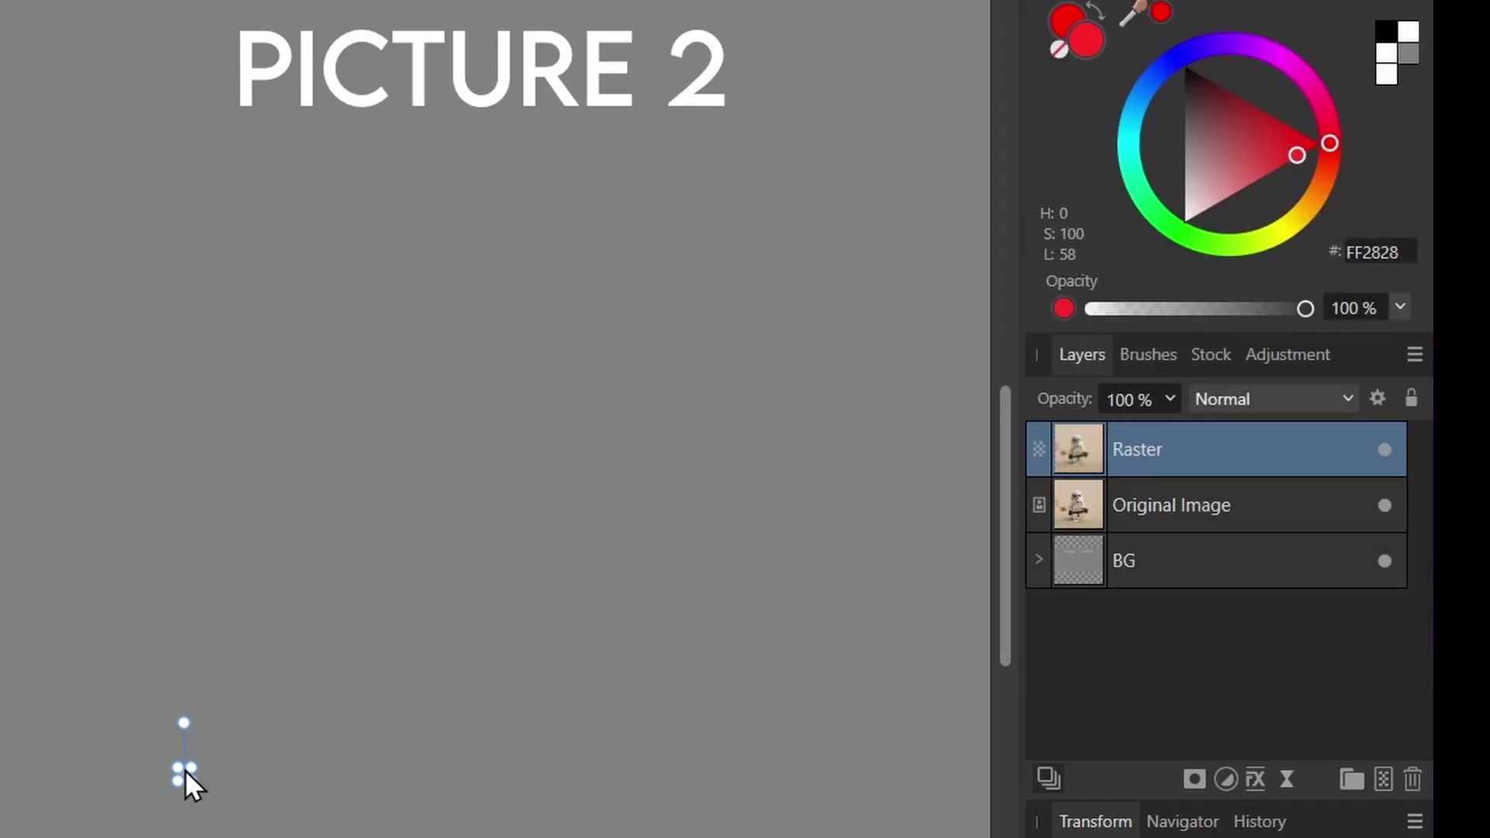
{"action": "left_click_drag", "start_coordinate": [193, 765], "coordinate": [865, 232]}
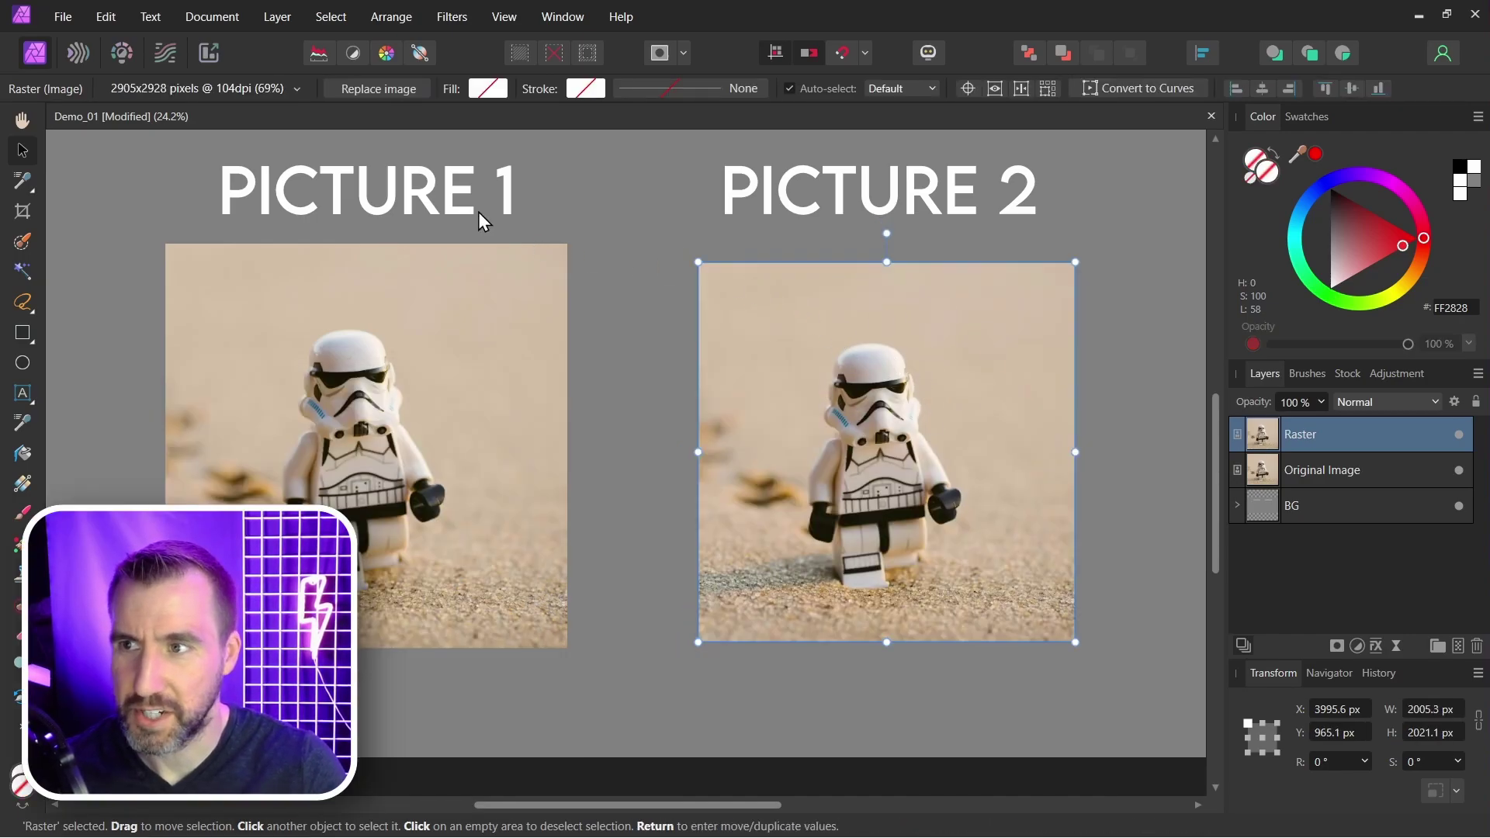
- Set the Picture 2 image scale back to 100%
{"action": "left_click", "coordinate": [206, 89]}
{"action": "left_click", "coordinate": [275, 132]}
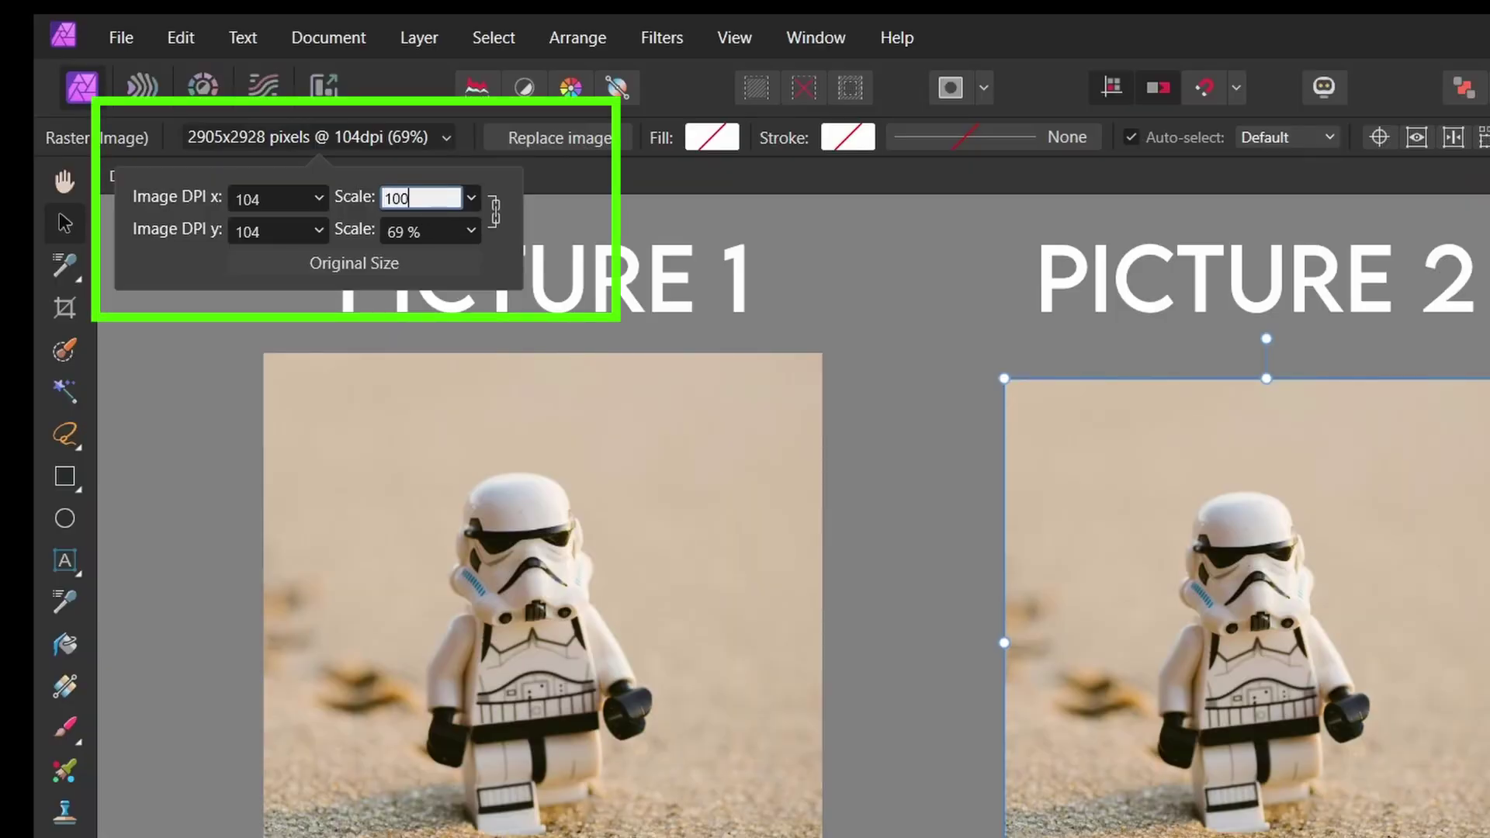
{"action": "type", "text": "100"}
{"action": "key", "text": "Return"}
- Rasterize Picture 2 into a pixel layer and shrink it from the corner
{"action": "right_click", "coordinate": [1273, 431]}
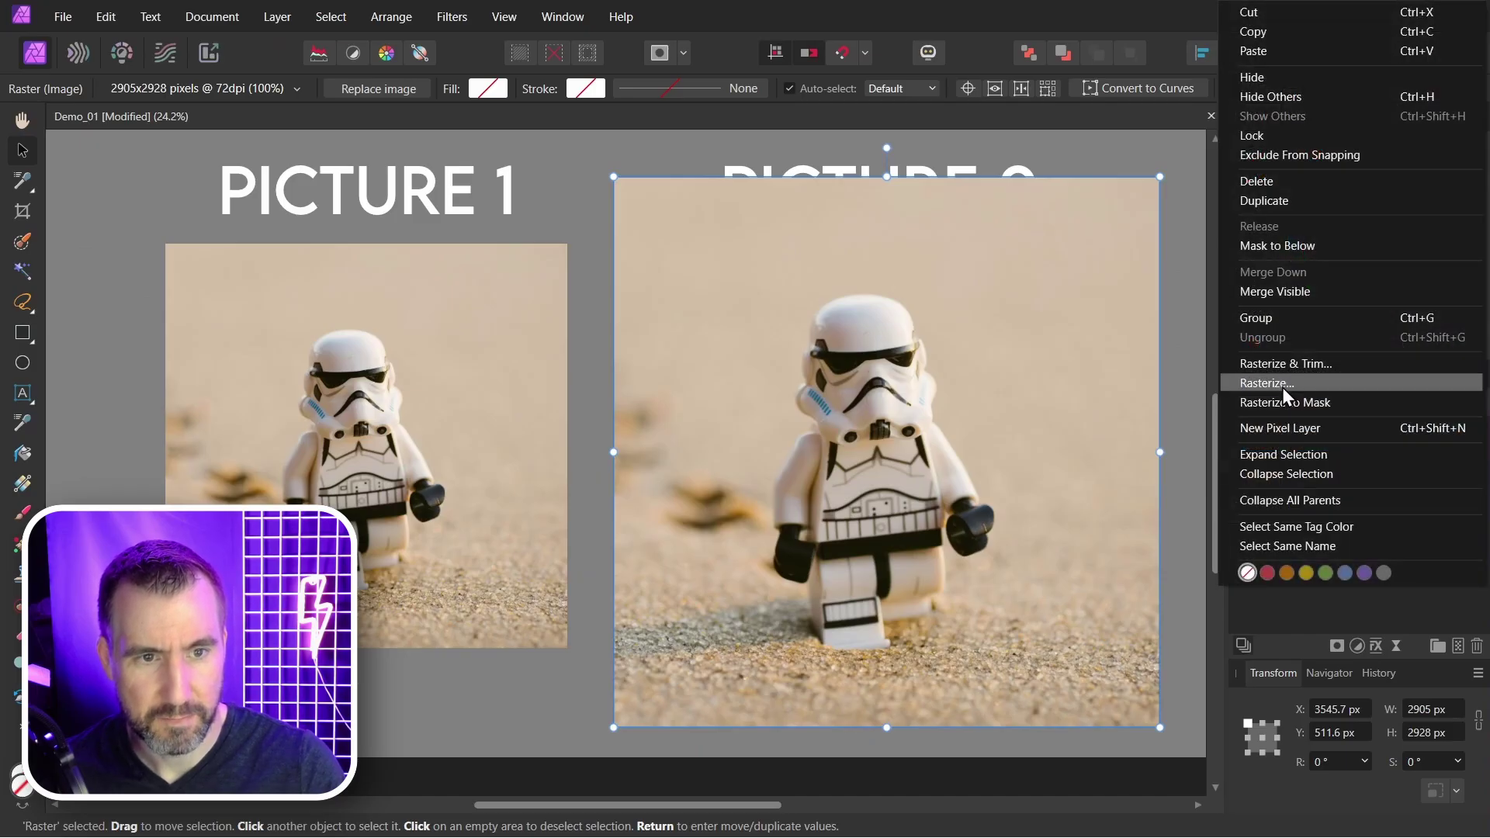
{"action": "left_click", "coordinate": [1281, 384]}
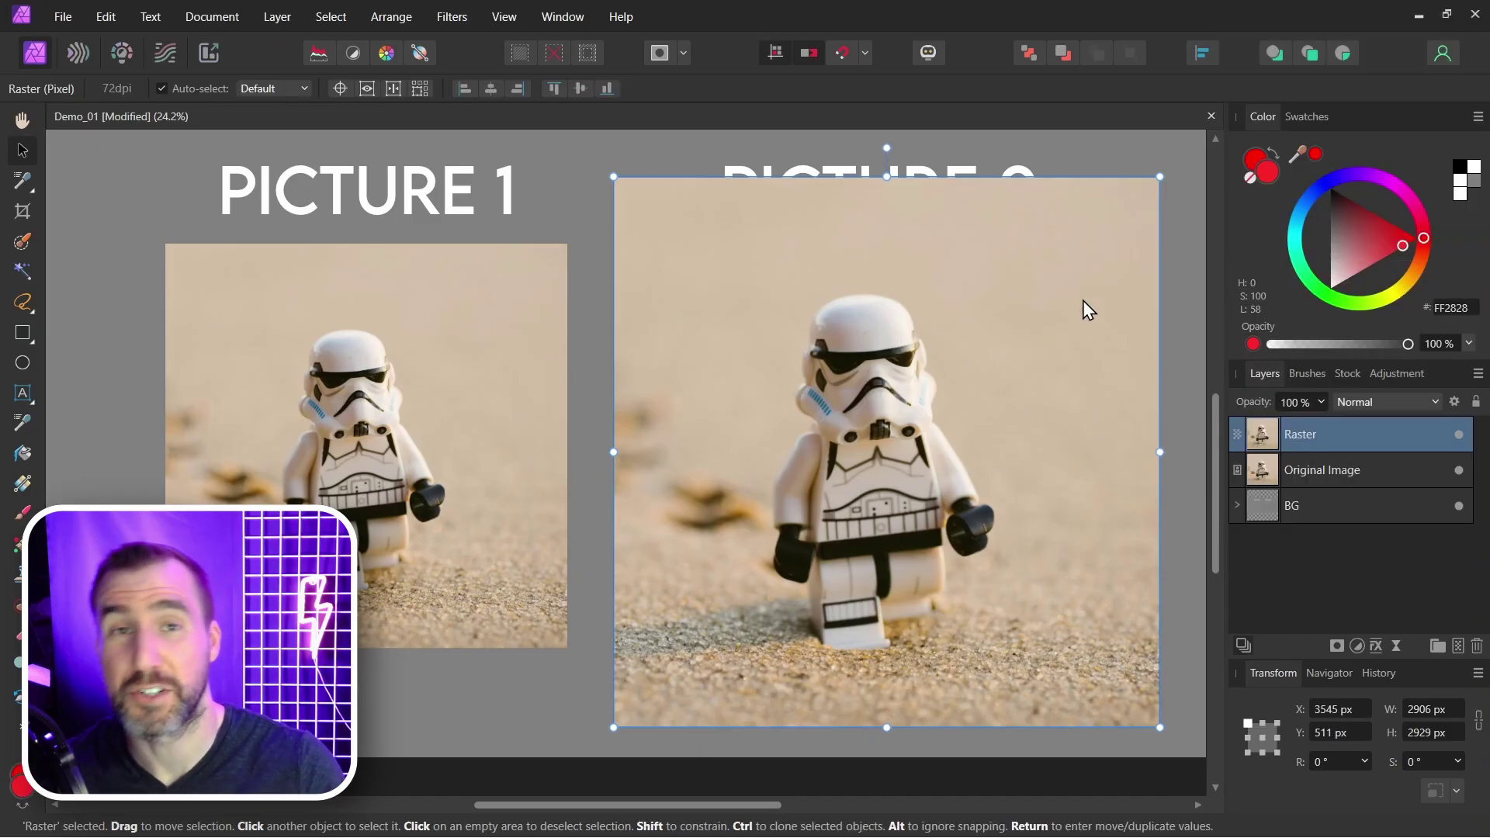
{"action": "left_click_drag", "start_coordinate": [1159, 177], "coordinate": [927, 364]}
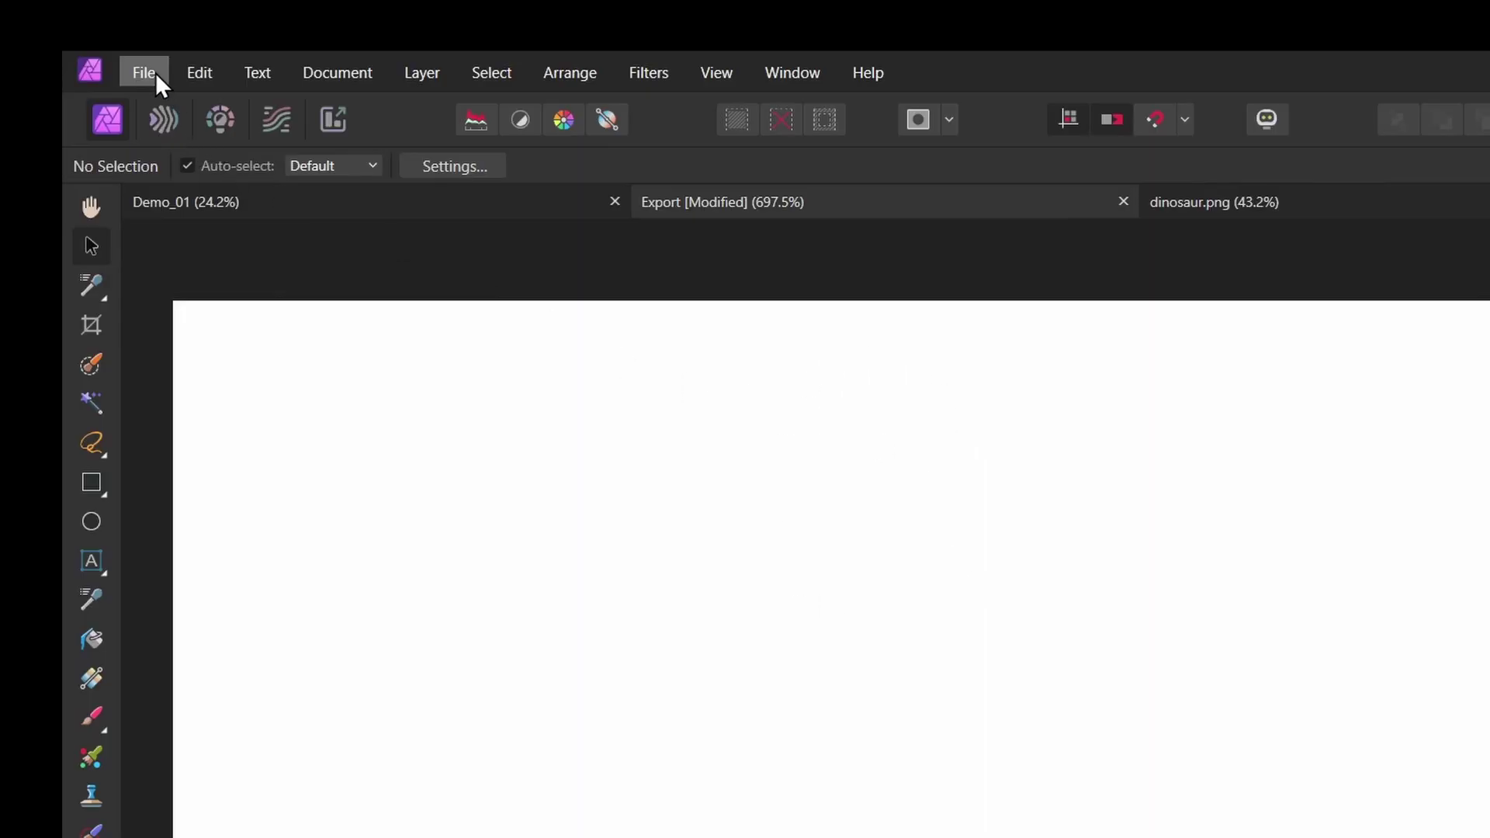
- Place dinosaur.png from disk into the Export document
{"action": "left_click", "coordinate": [155, 72]}
{"action": "left_click", "coordinate": [261, 649]}
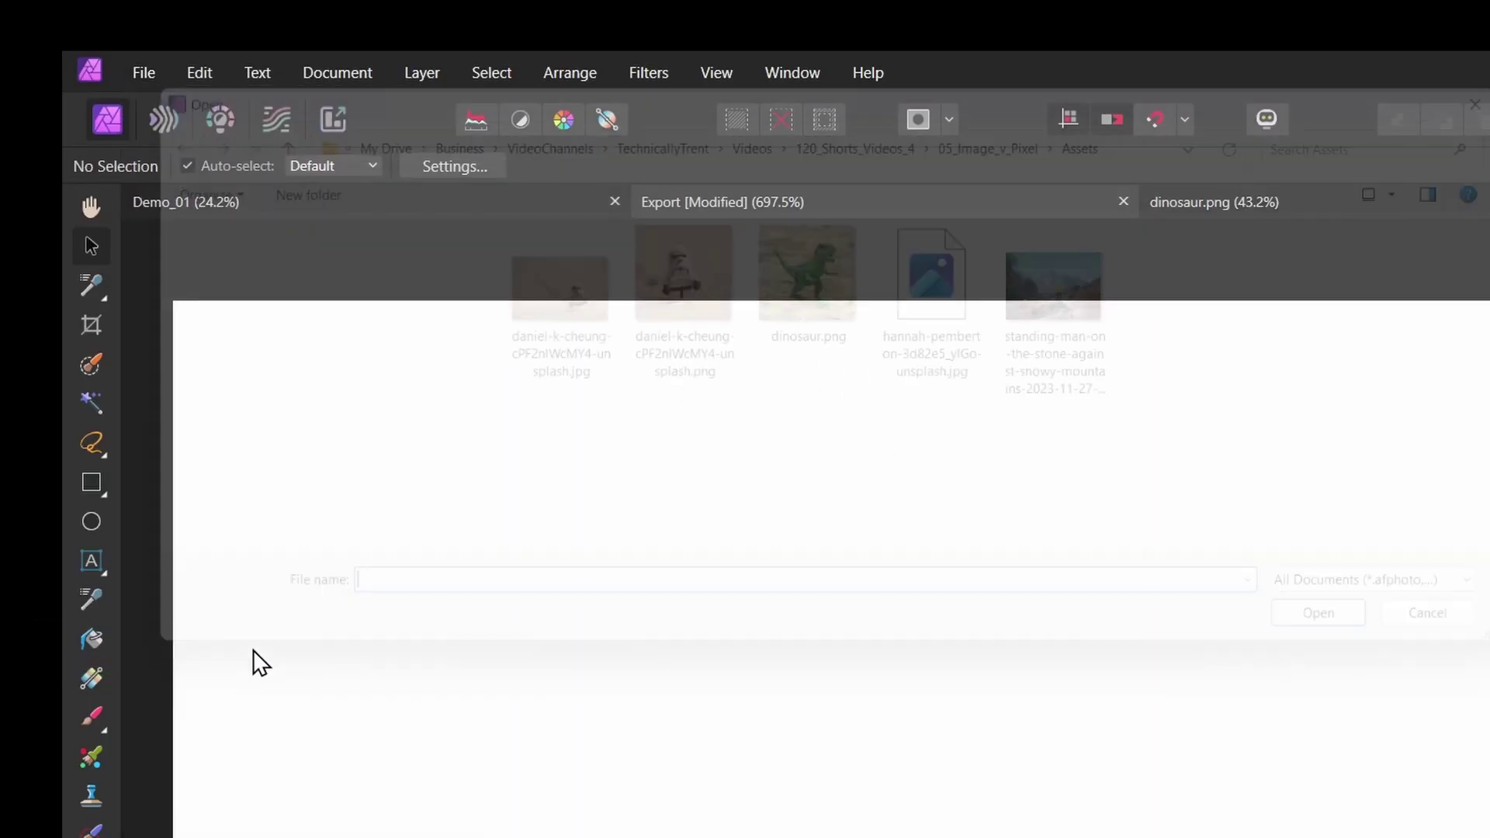
{"action": "left_click", "coordinate": [825, 278]}
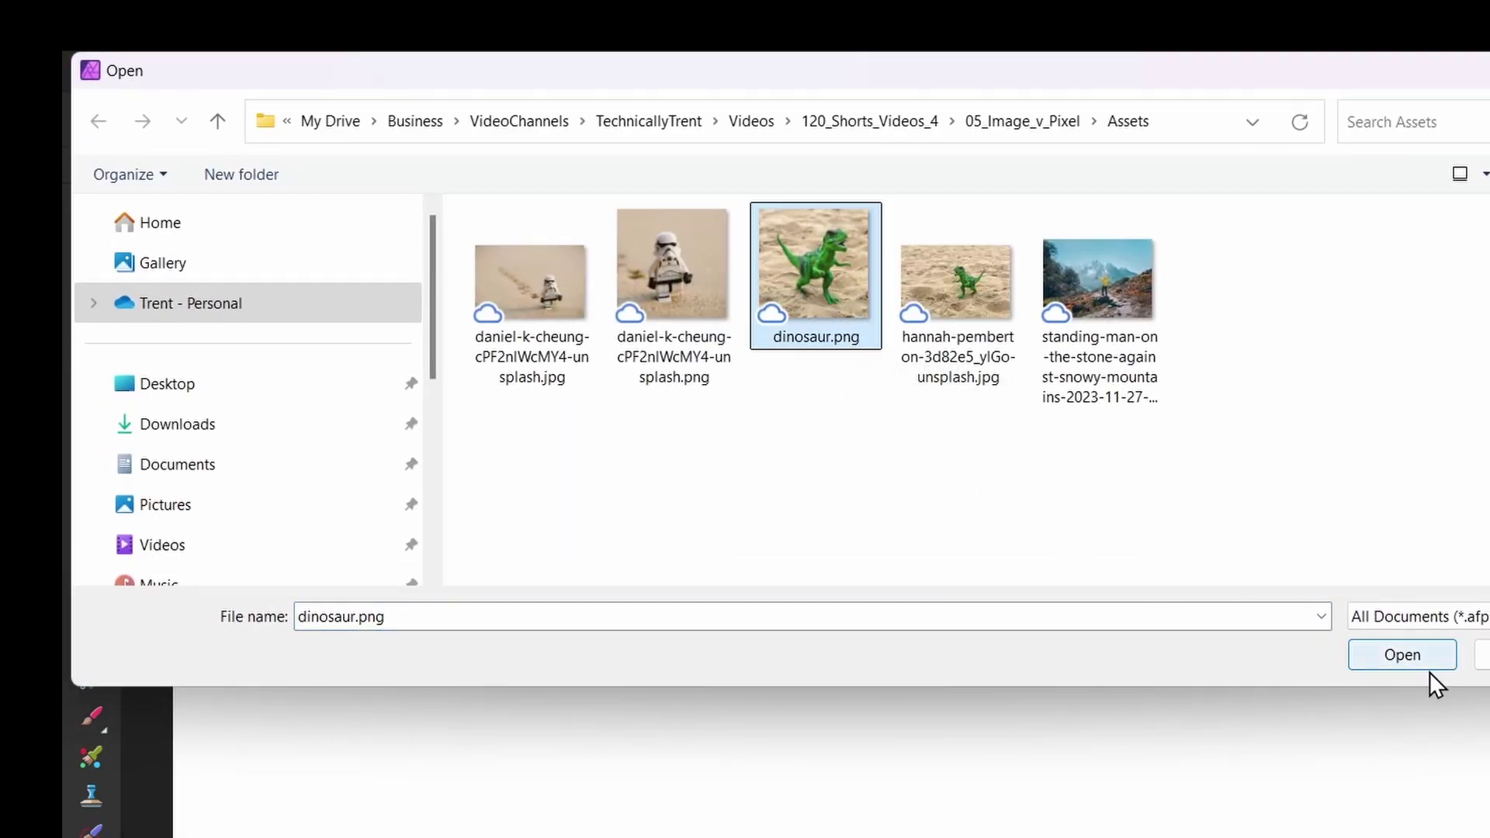
{"action": "left_click", "coordinate": [1402, 656]}
{"action": "left_click", "coordinate": [656, 427]}
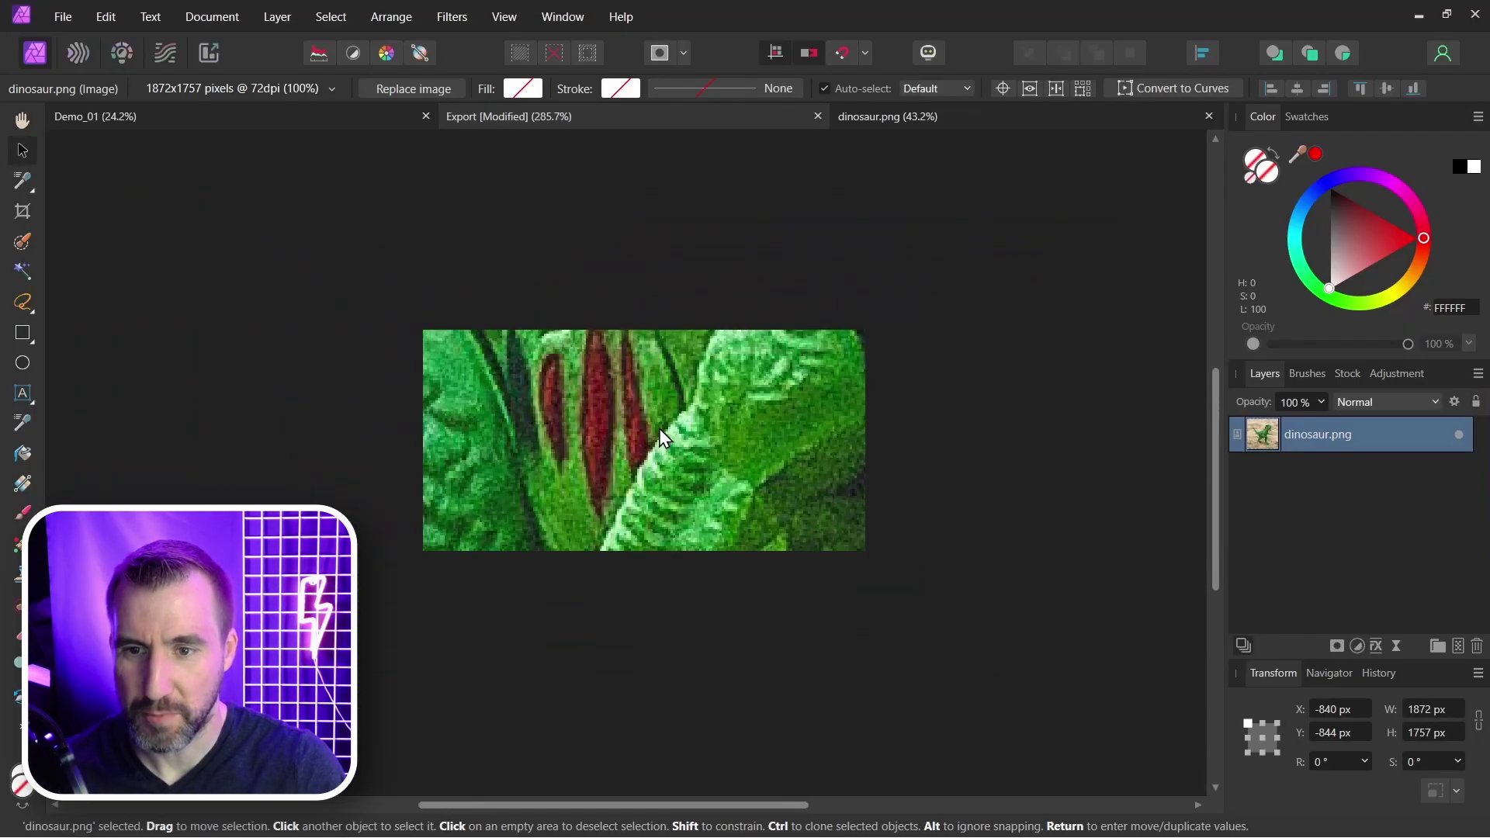
- Shrink the dinosaur image and move it onto the left of the page
{"action": "scroll", "coordinate": [658, 426], "scroll_direction": "down", "scroll_amount": 6}
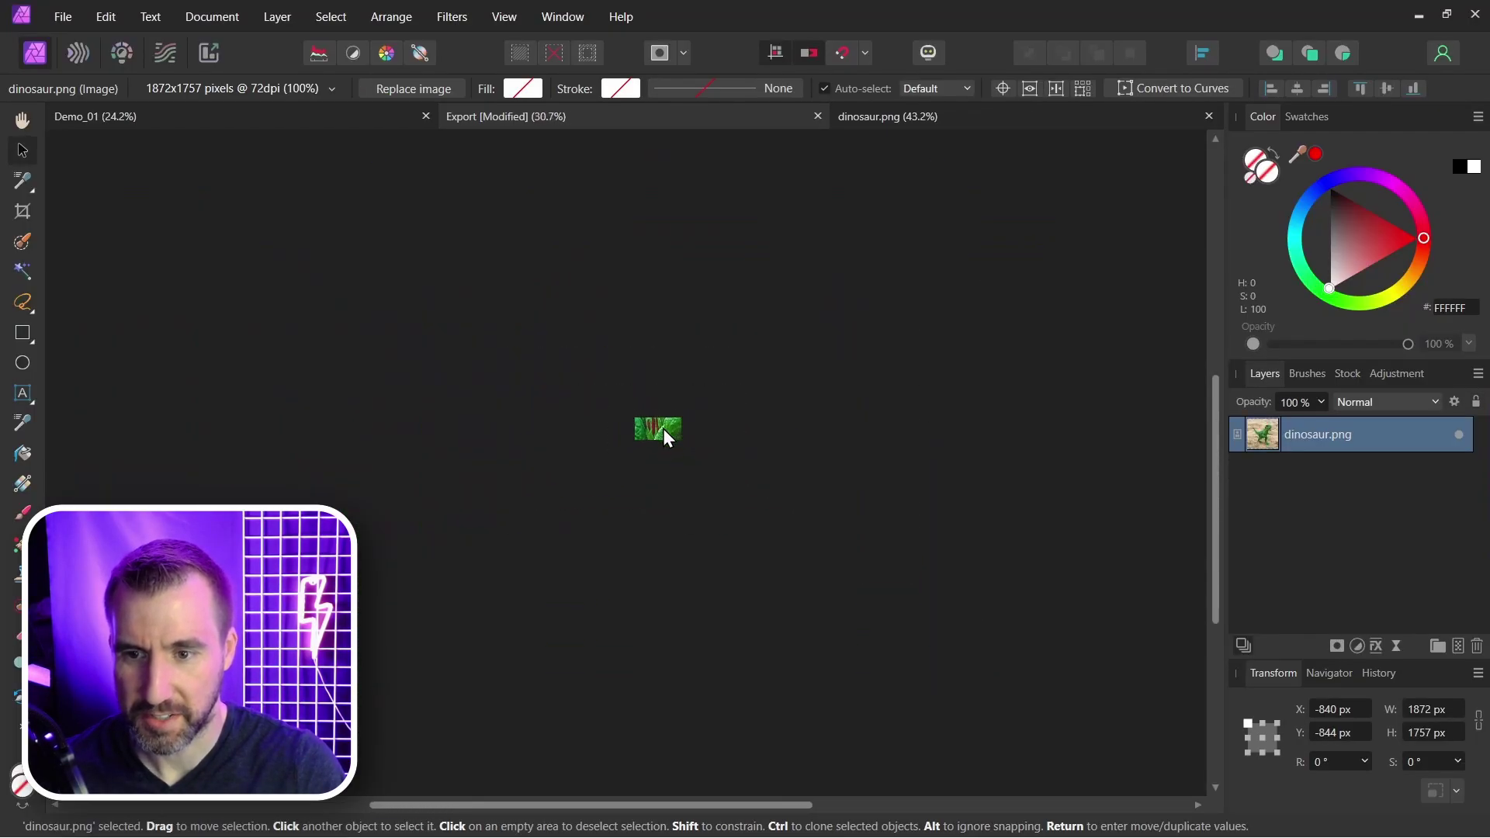
{"action": "scroll", "coordinate": [662, 428], "scroll_direction": "down", "scroll_amount": 1}
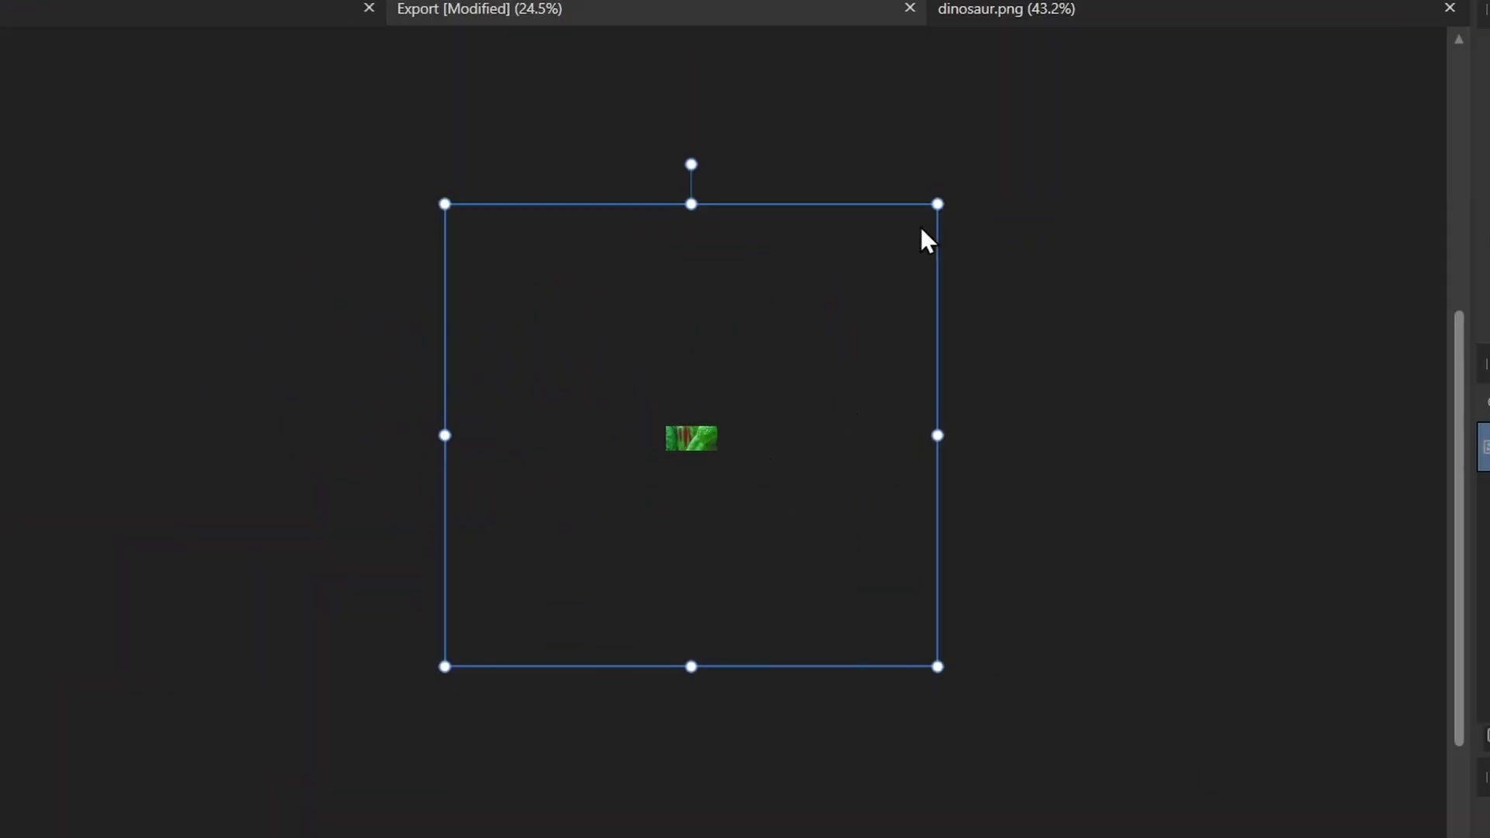
{"action": "left_click_drag", "start_coordinate": [936, 205], "coordinate": [578, 508]}
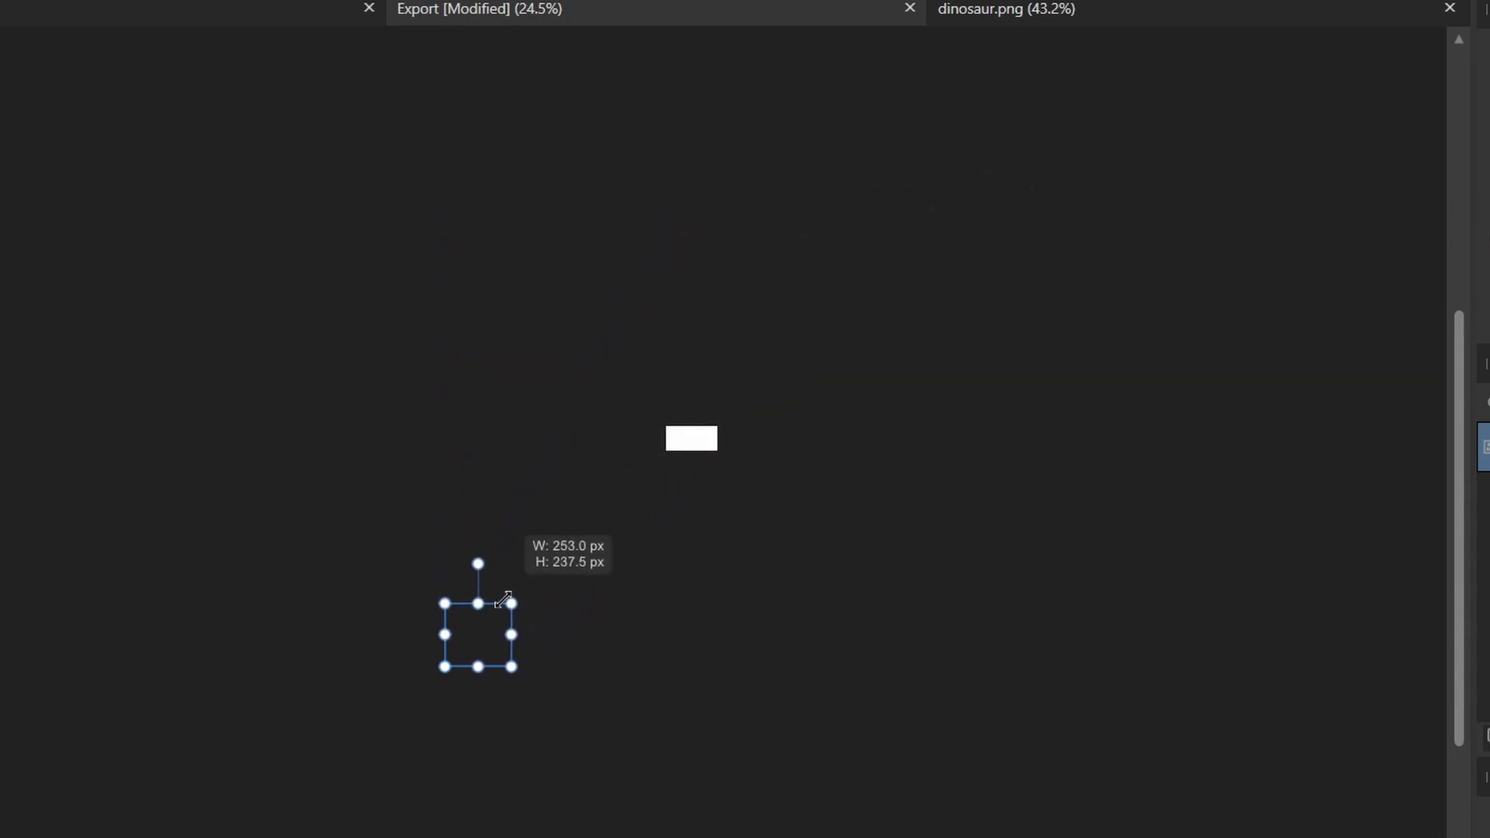
{"action": "left_click_drag", "start_coordinate": [501, 602], "coordinate": [485, 628]}
{"action": "scroll", "coordinate": [693, 545], "scroll_direction": "up", "scroll_amount": 8}
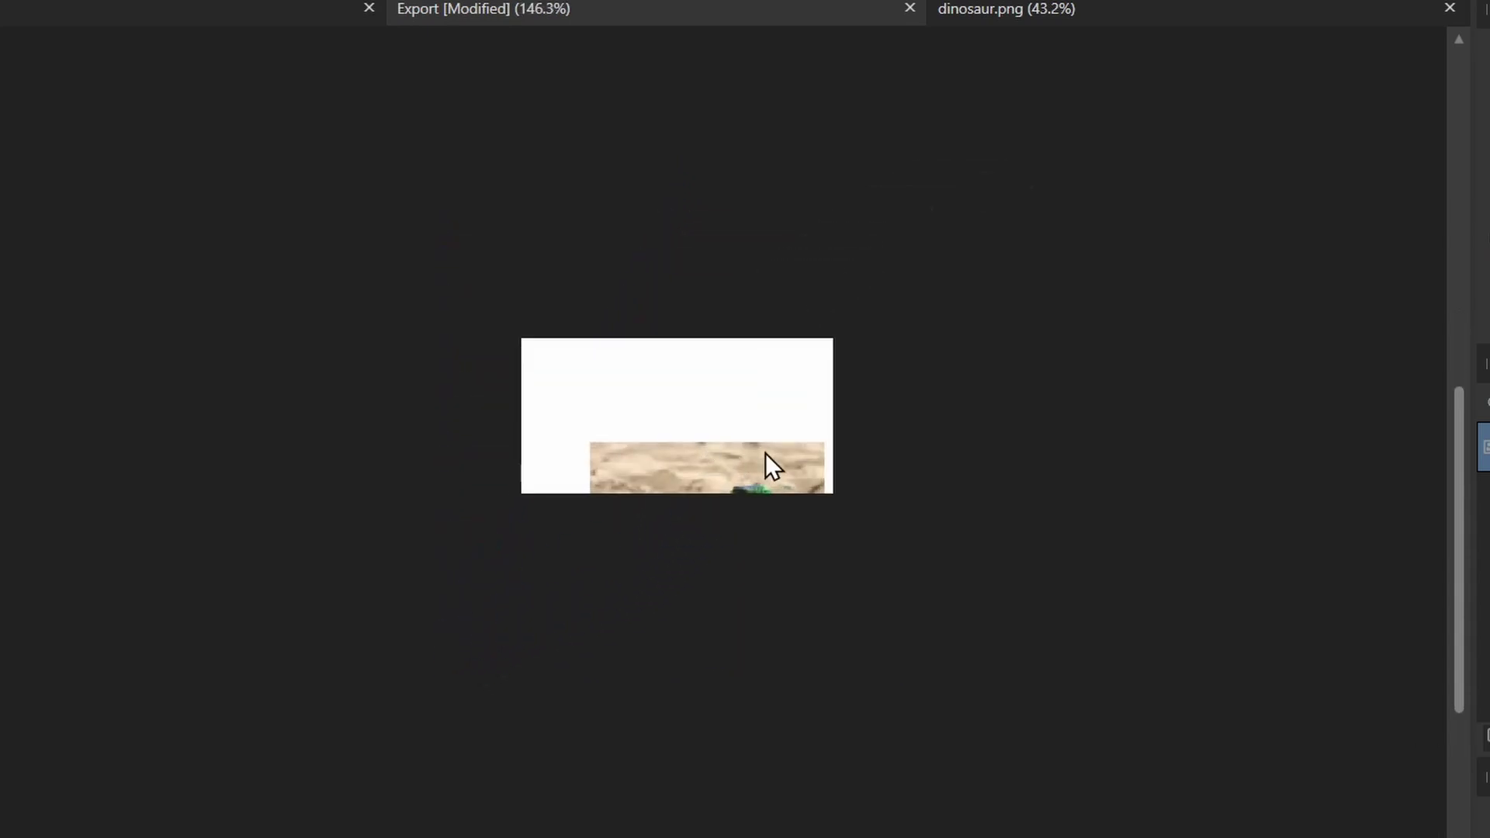
{"action": "left_click_drag", "start_coordinate": [825, 444], "coordinate": [609, 375]}
{"action": "scroll", "coordinate": [610, 374], "scroll_direction": "up", "scroll_amount": 6}
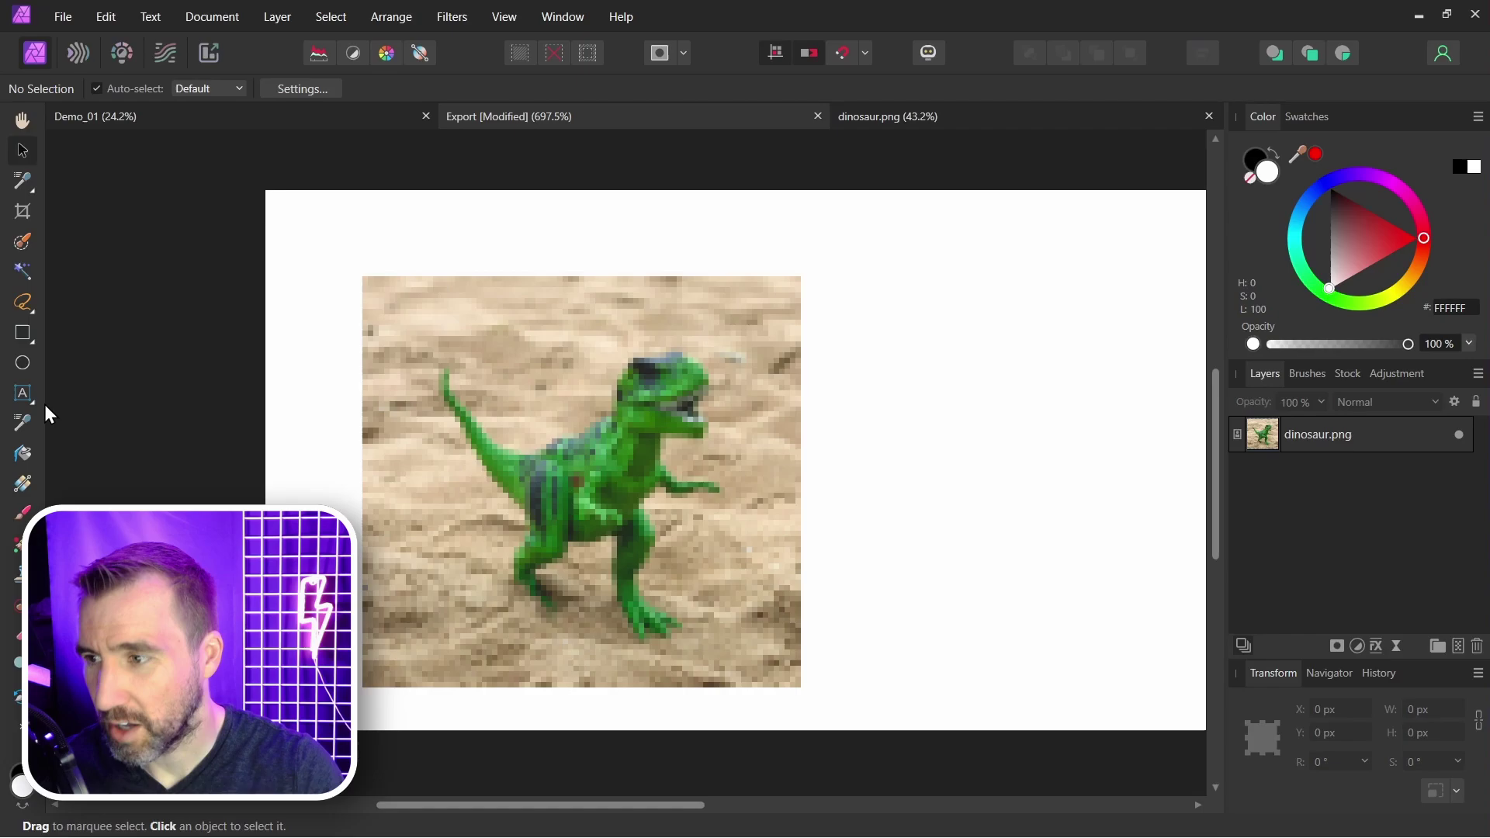
- Add an IMAGE text label above the dinosaur
{"action": "left_click", "coordinate": [22, 392]}
{"action": "left_click", "coordinate": [574, 195]}
{"action": "type", "text": "IMAGE"}
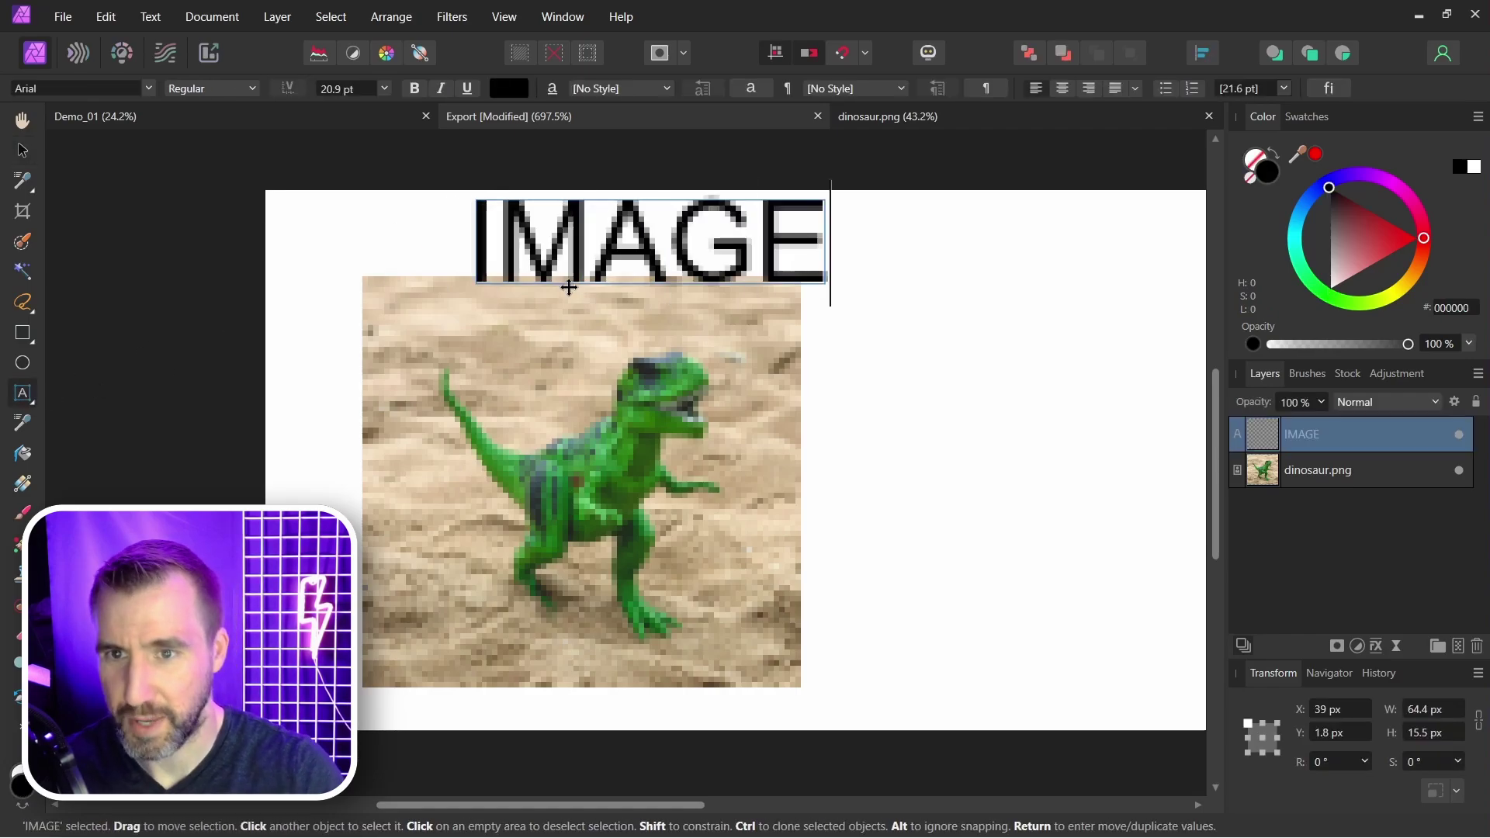
{"action": "key", "text": "Escape"}
- Duplicate the dinosaur to the right and rasterize the copy into a pixel layer
{"action": "left_click", "coordinate": [23, 150]}
{"action": "scroll", "coordinate": [343, 276], "scroll_direction": "down", "scroll_amount": 1}
{"action": "left_click", "coordinate": [435, 349]}
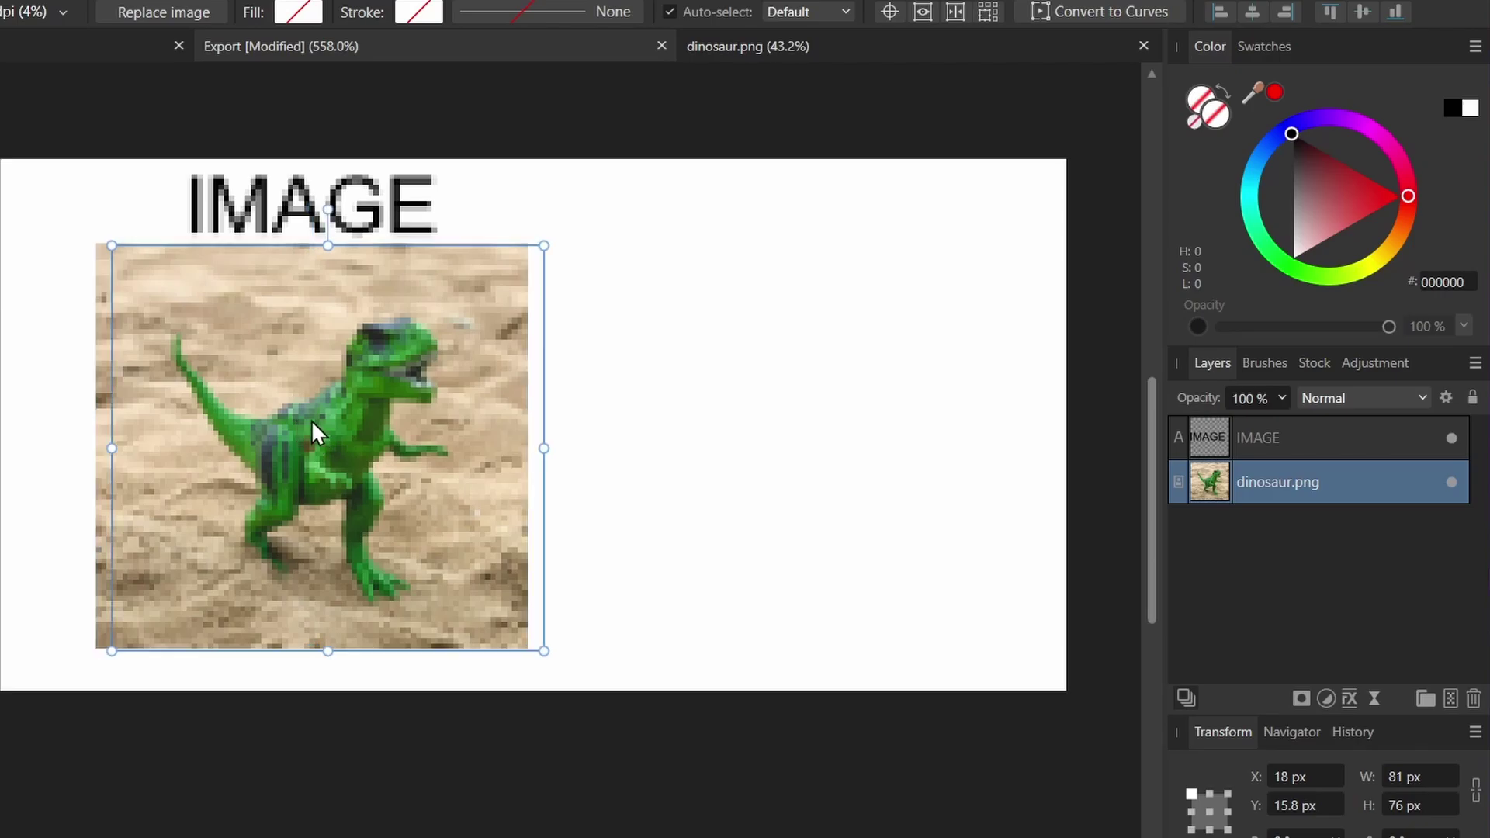
{"action": "left_click_drag", "start_coordinate": [537, 425], "coordinate": [746, 447]}
{"action": "left_click_drag", "start_coordinate": [574, 444], "coordinate": [794, 416]}
{"action": "right_click", "coordinate": [1216, 475]}
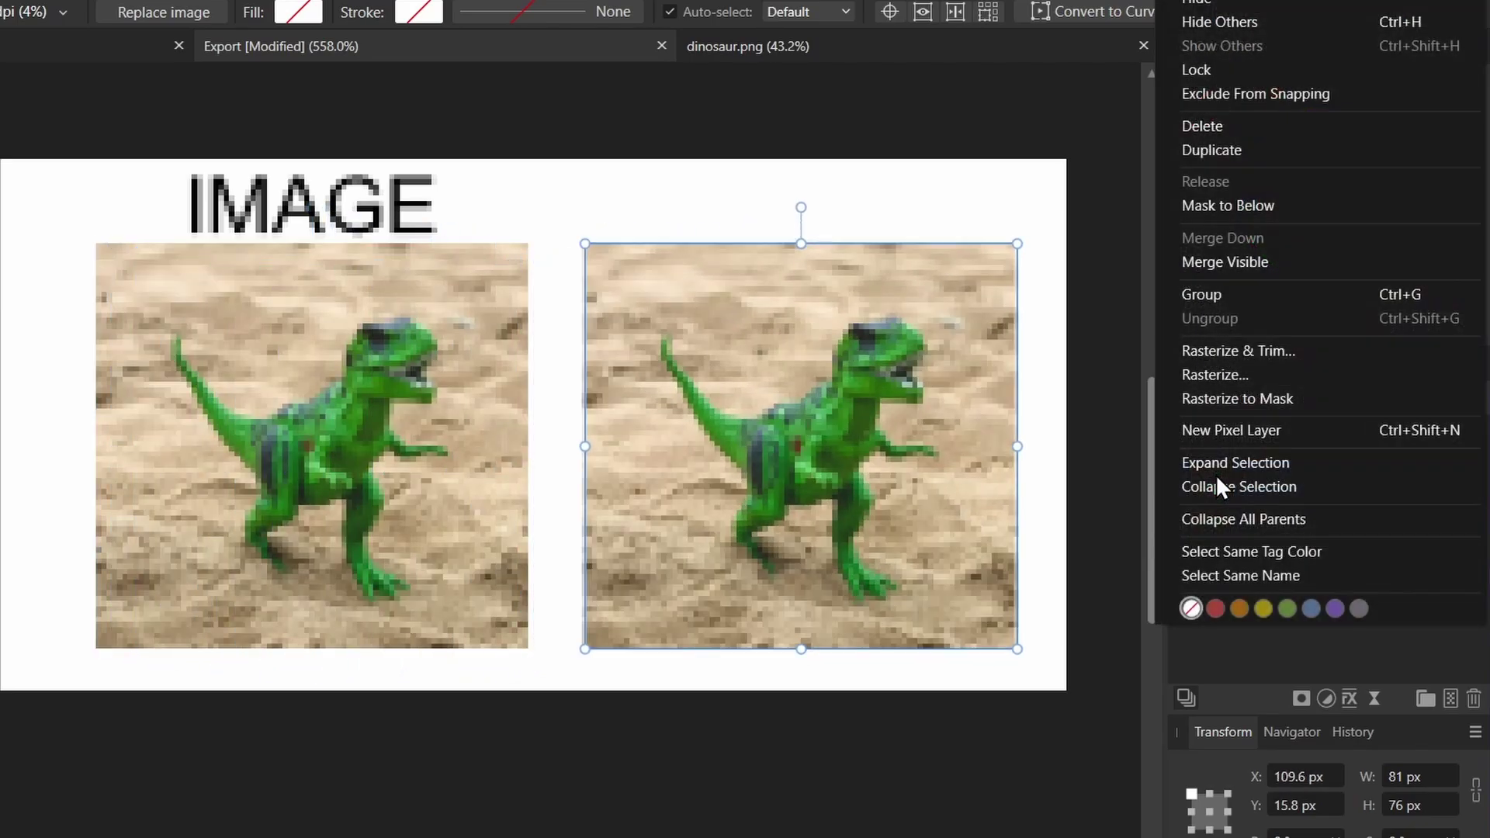
{"action": "left_click", "coordinate": [1227, 376]}
- Duplicate the IMAGE label over the right copy and change it to PIXEL
{"action": "left_click", "coordinate": [294, 214]}
{"action": "left_click_drag", "start_coordinate": [293, 213], "coordinate": [807, 189]}
{"action": "double_click", "coordinate": [808, 189]}
{"action": "type", "text": "PIXEL"}
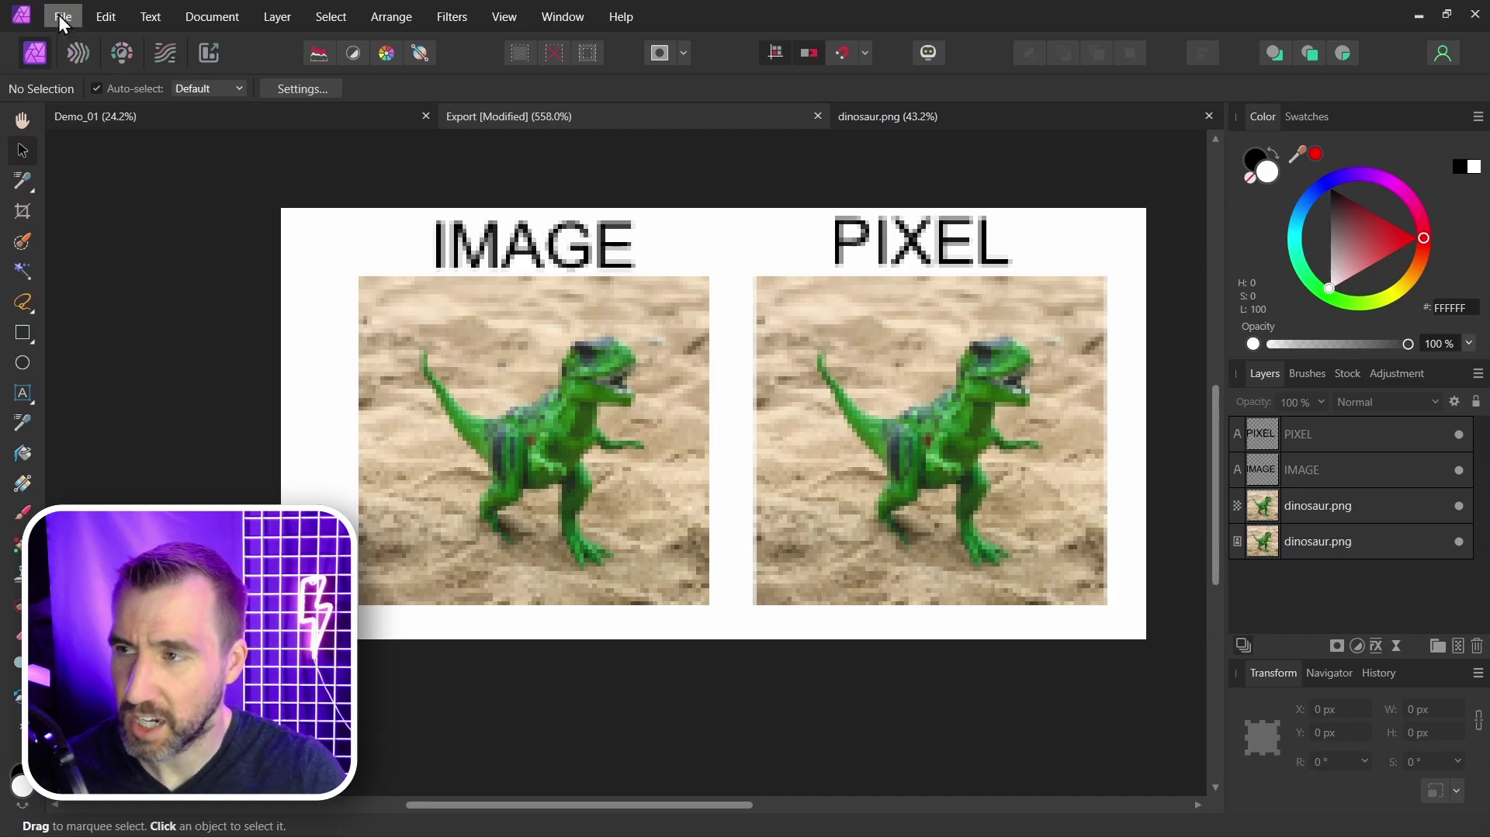
- Export the canvas as a 200 × 100 px PNG named LowRes
{"action": "left_click", "coordinate": [62, 16]}
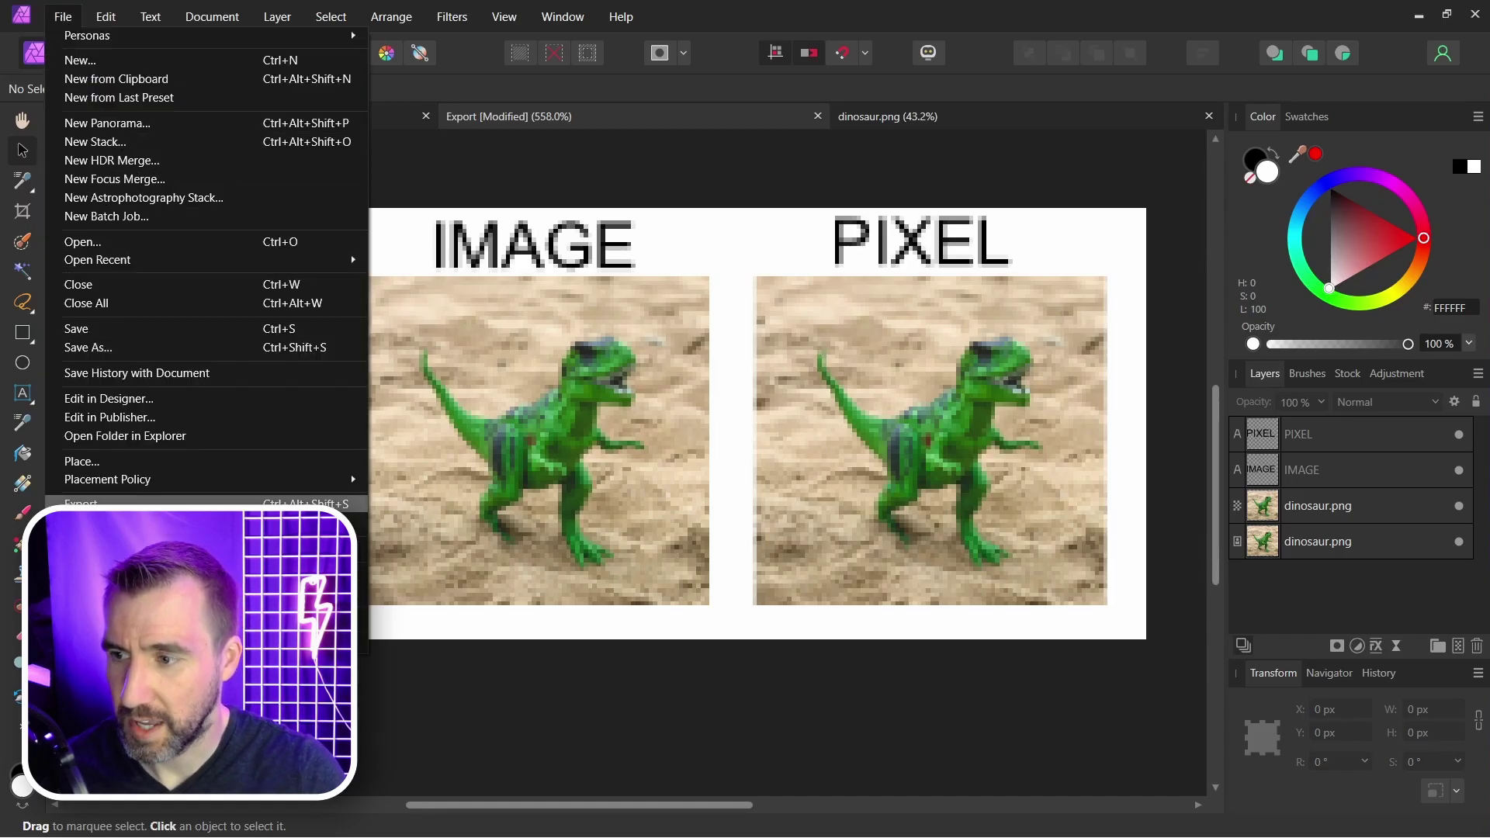
{"action": "left_click", "coordinate": [81, 503]}
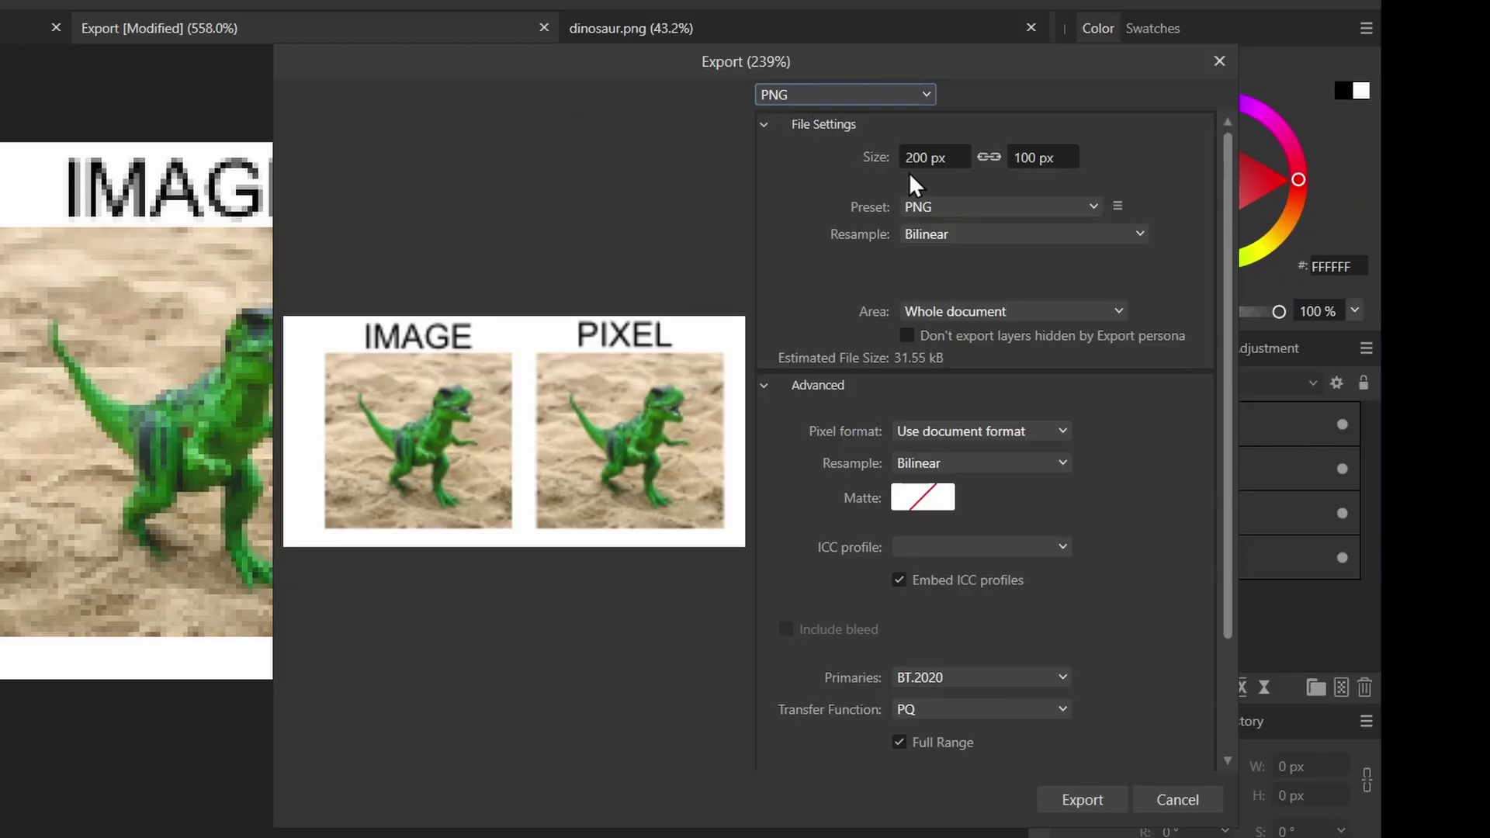
{"action": "left_click", "coordinate": [1082, 799]}
{"action": "type", "text": "Low"}
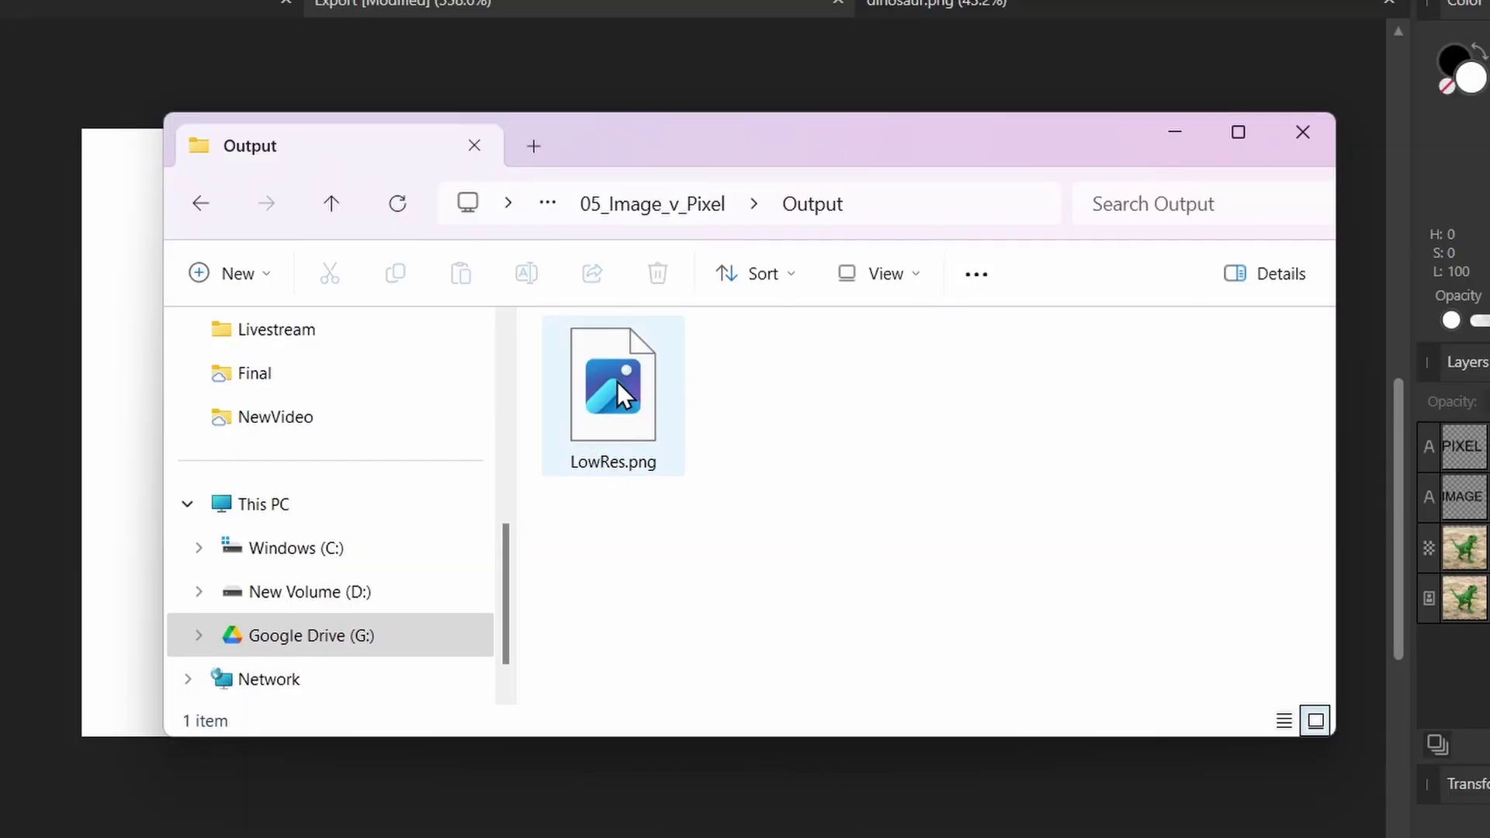
- Select LowRes.png in File Explorer and bring up its context menu
{"action": "left_click", "coordinate": [617, 378]}
{"action": "right_click", "coordinate": [617, 372]}
{"action": "mouse_move", "coordinate": [712, 355]}
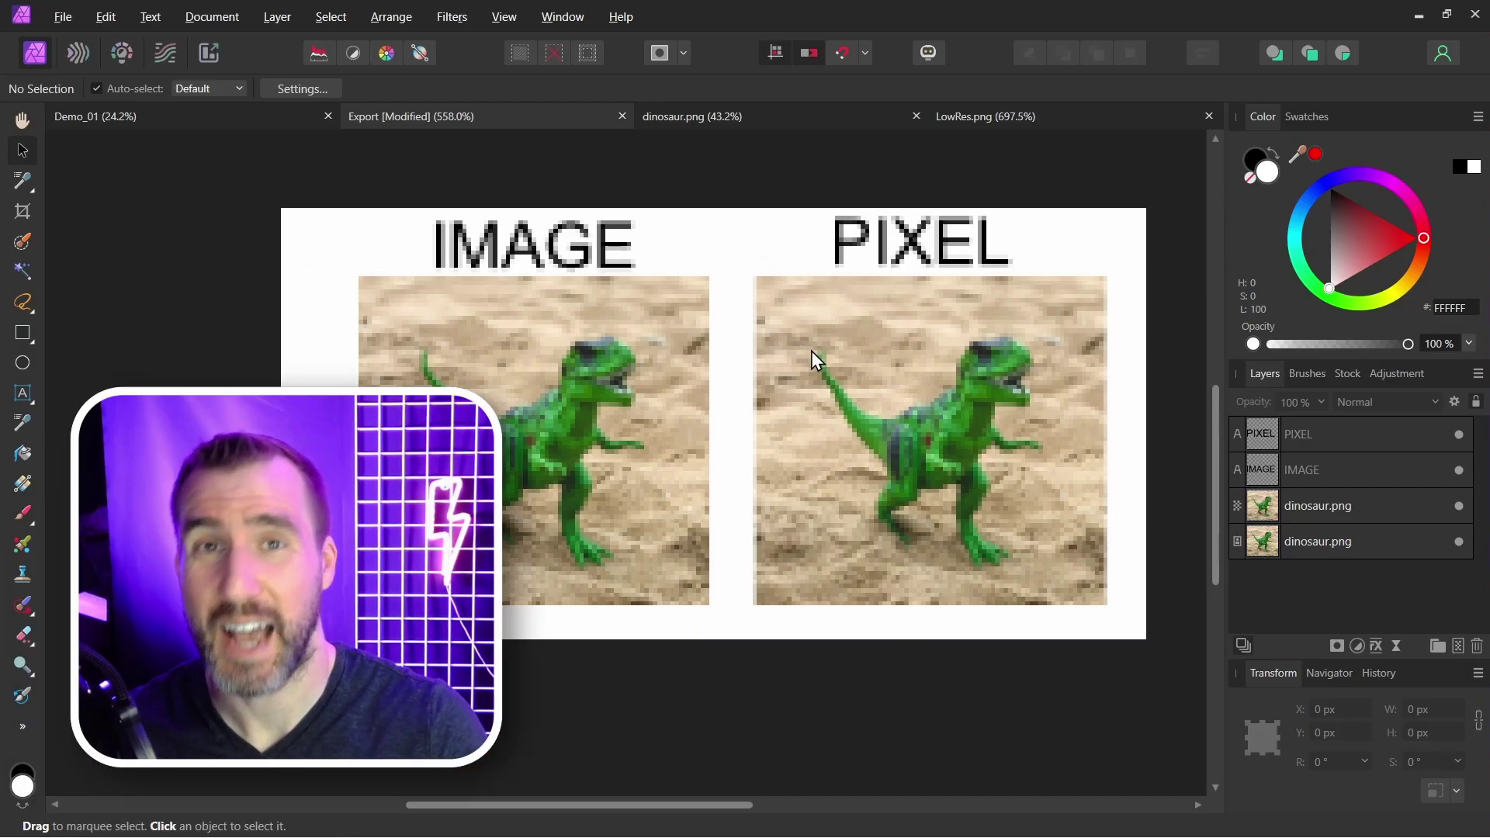
- Start a new PNG export and set its width to 4000 px
{"action": "left_click", "coordinate": [62, 16]}
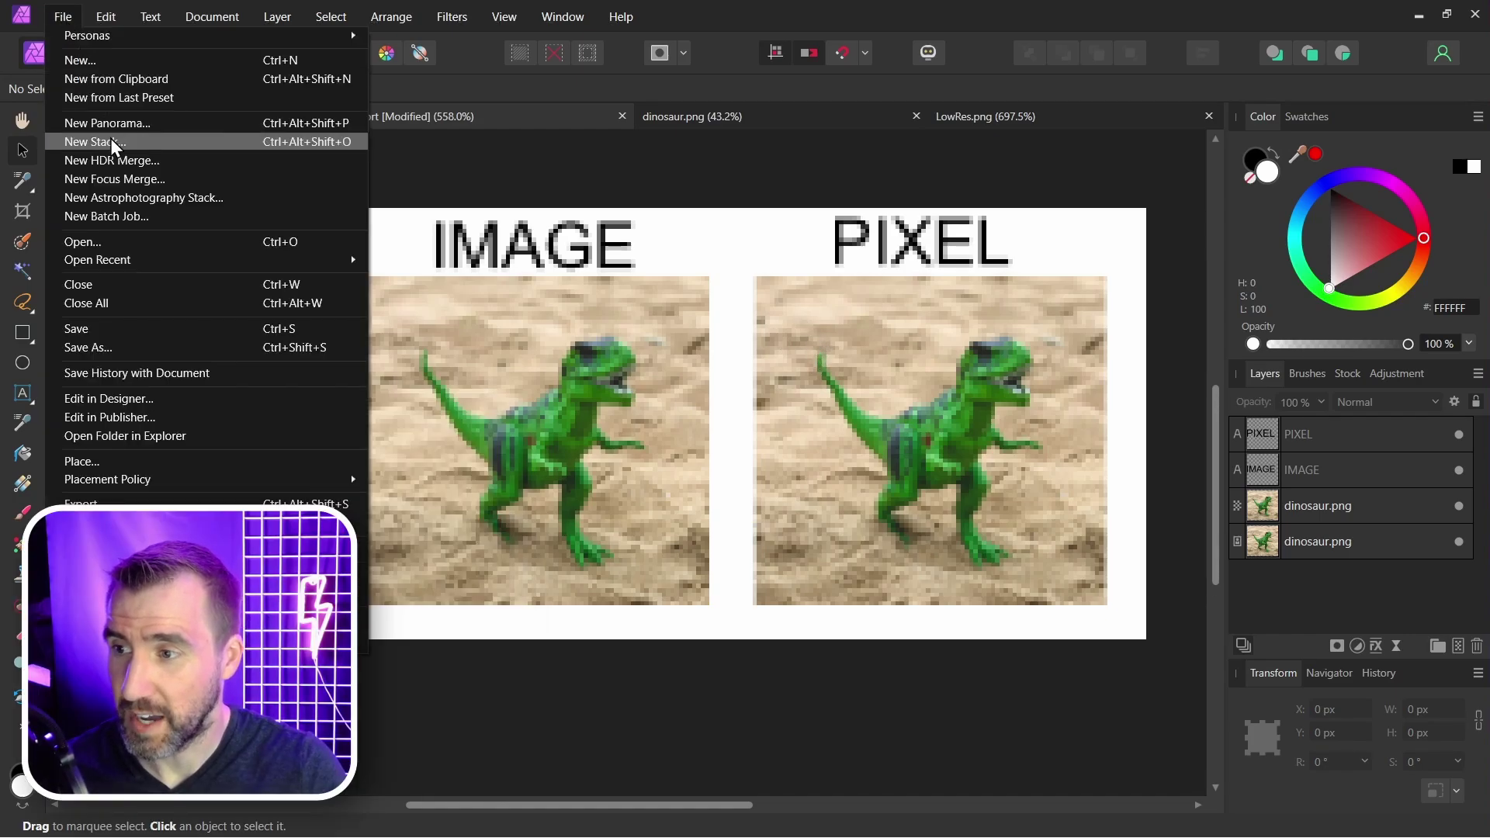
{"action": "left_click", "coordinate": [162, 501]}
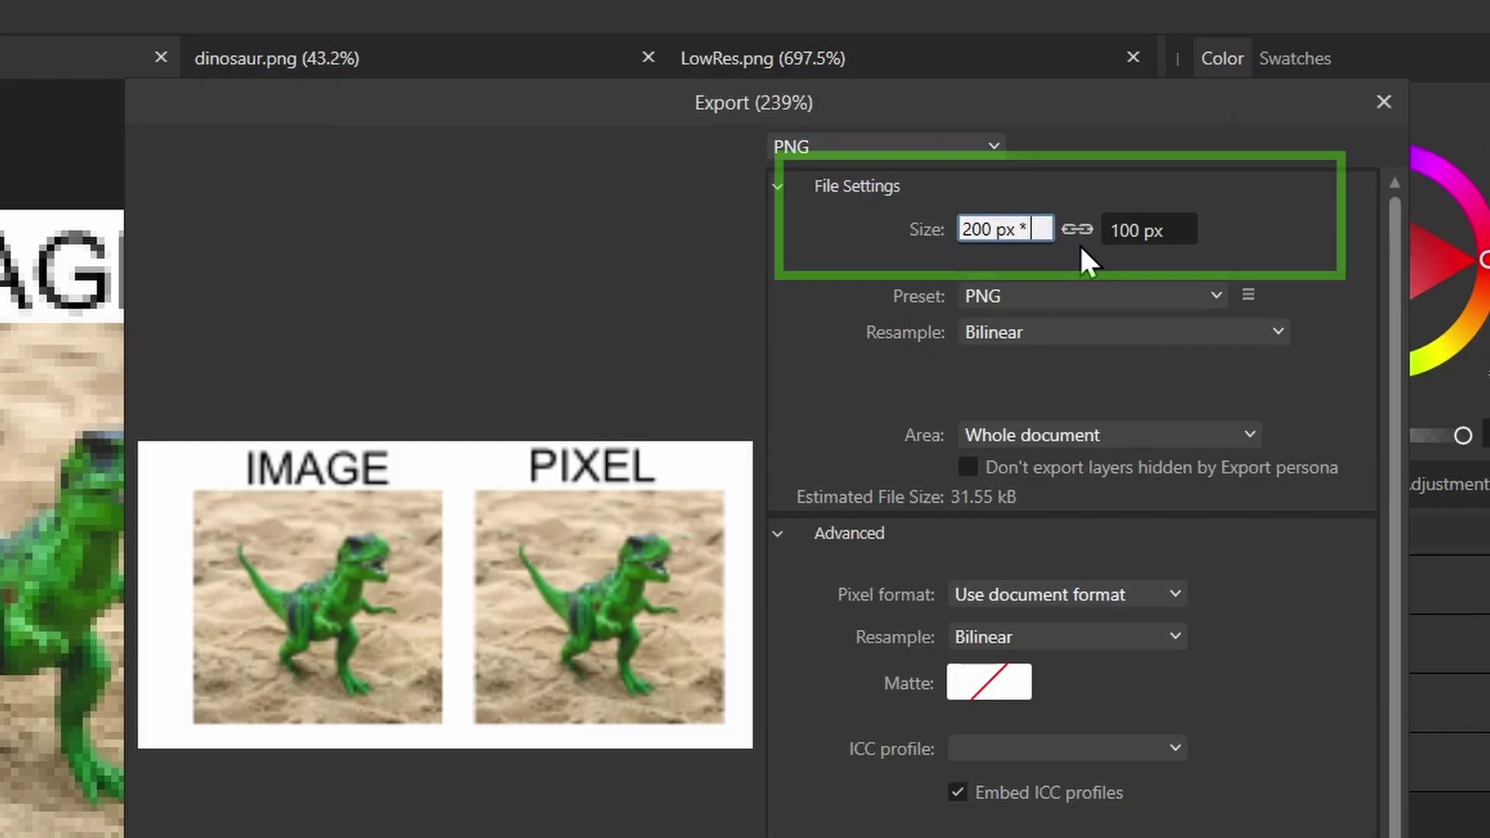
{"action": "type", "text": "20"}
{"action": "key", "text": "Return"}
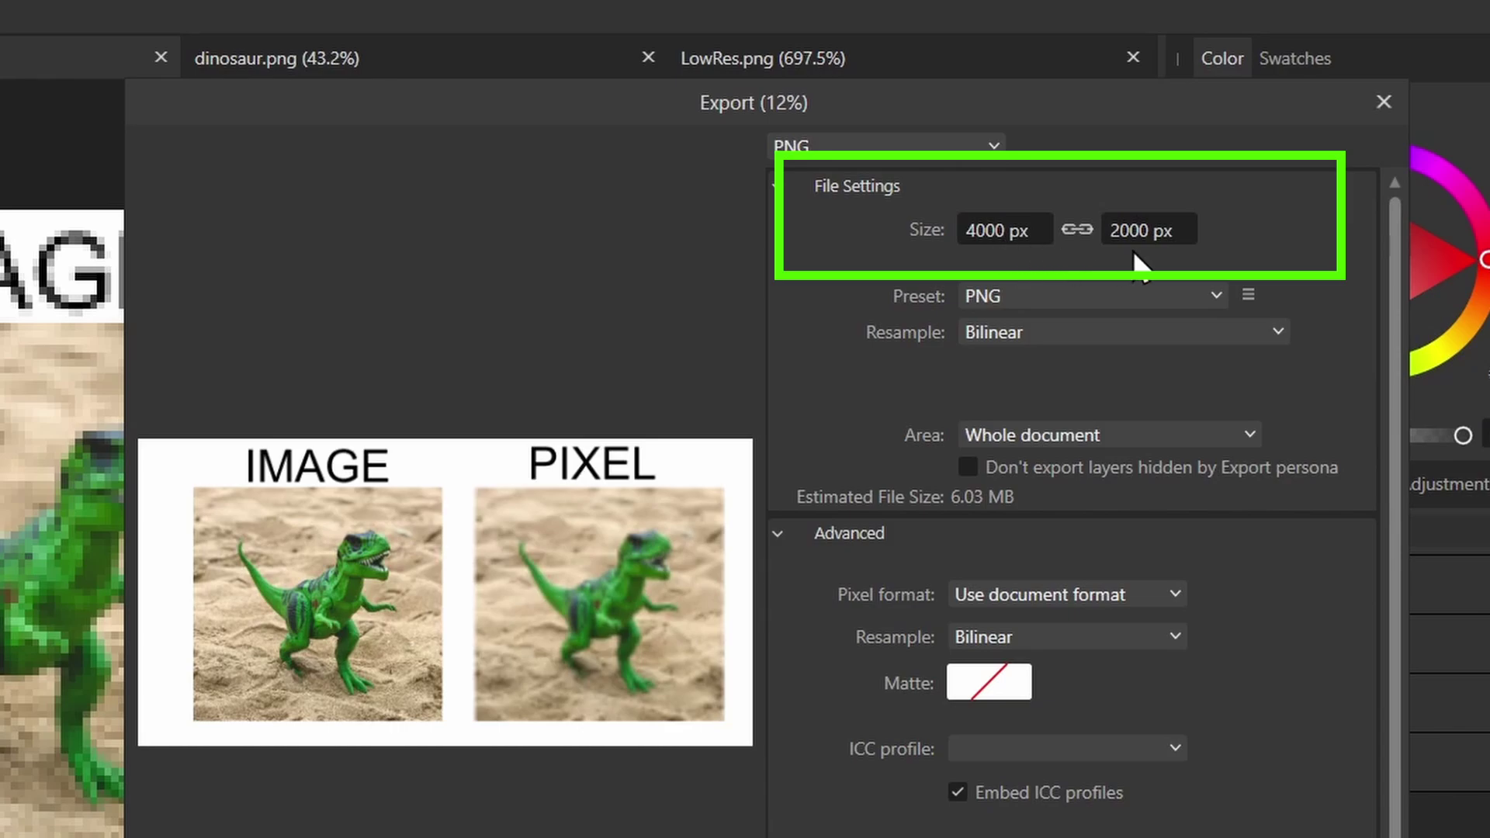
- Export at 4000 × 2000 px as HighRes.png and bring up the file's options
{"action": "left_click", "coordinate": [1319, 830]}
{"action": "double_click", "coordinate": [342, 406]}
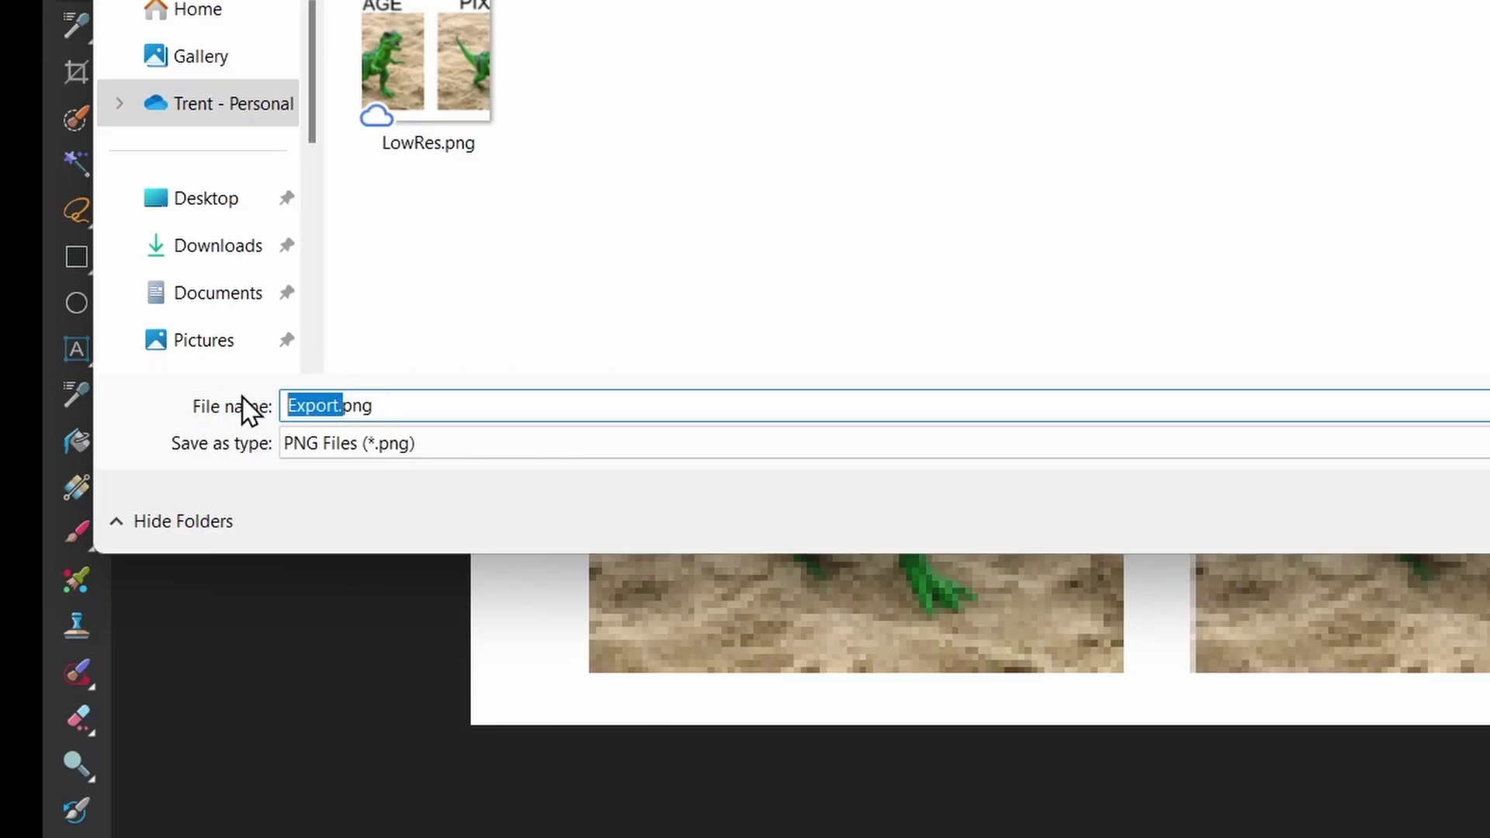
{"action": "type", "text": "HighRes"}
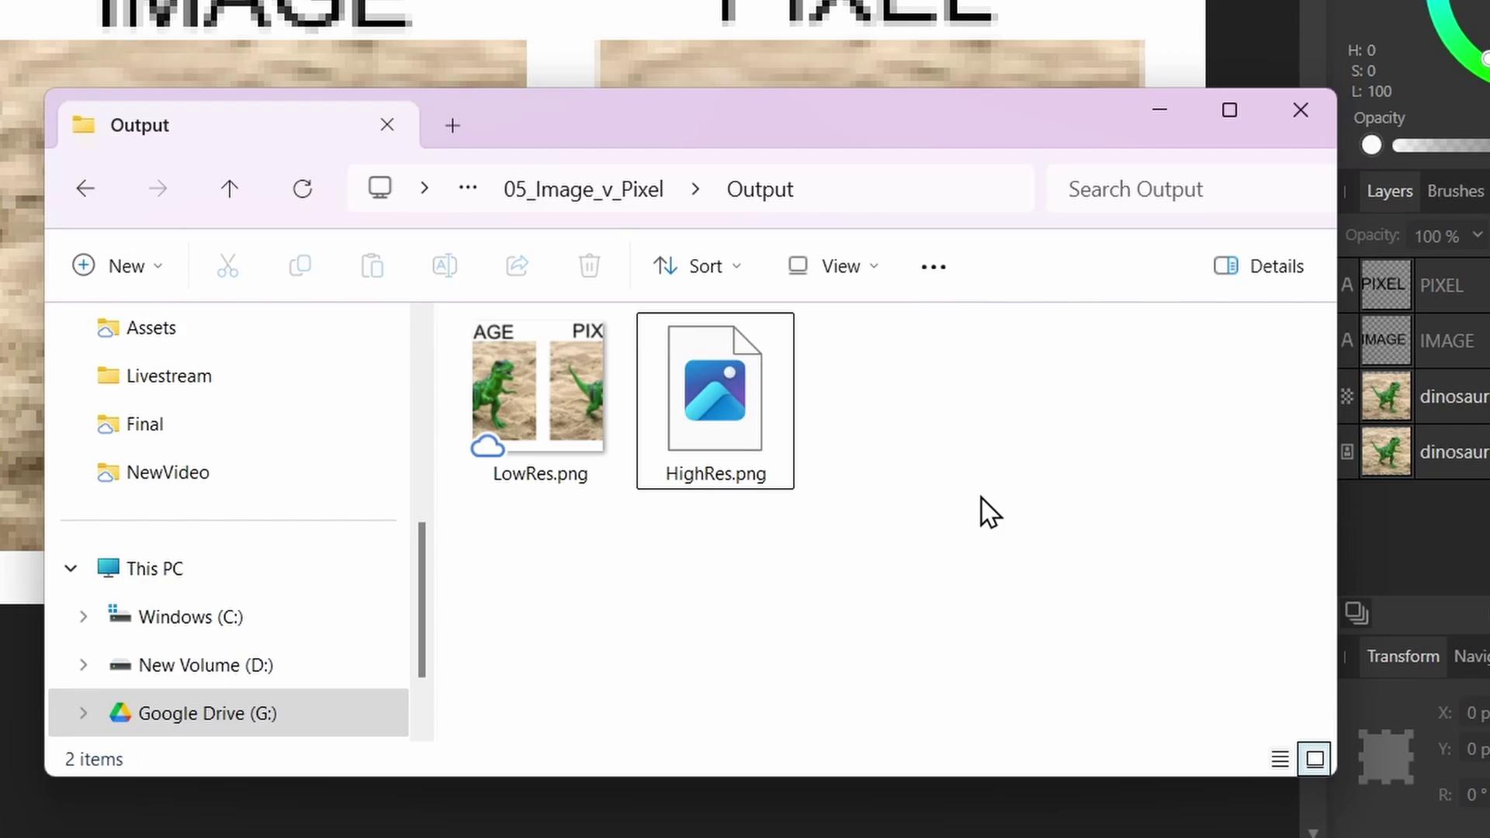
{"action": "left_click", "coordinate": [721, 391]}
{"action": "right_click", "coordinate": [721, 392]}
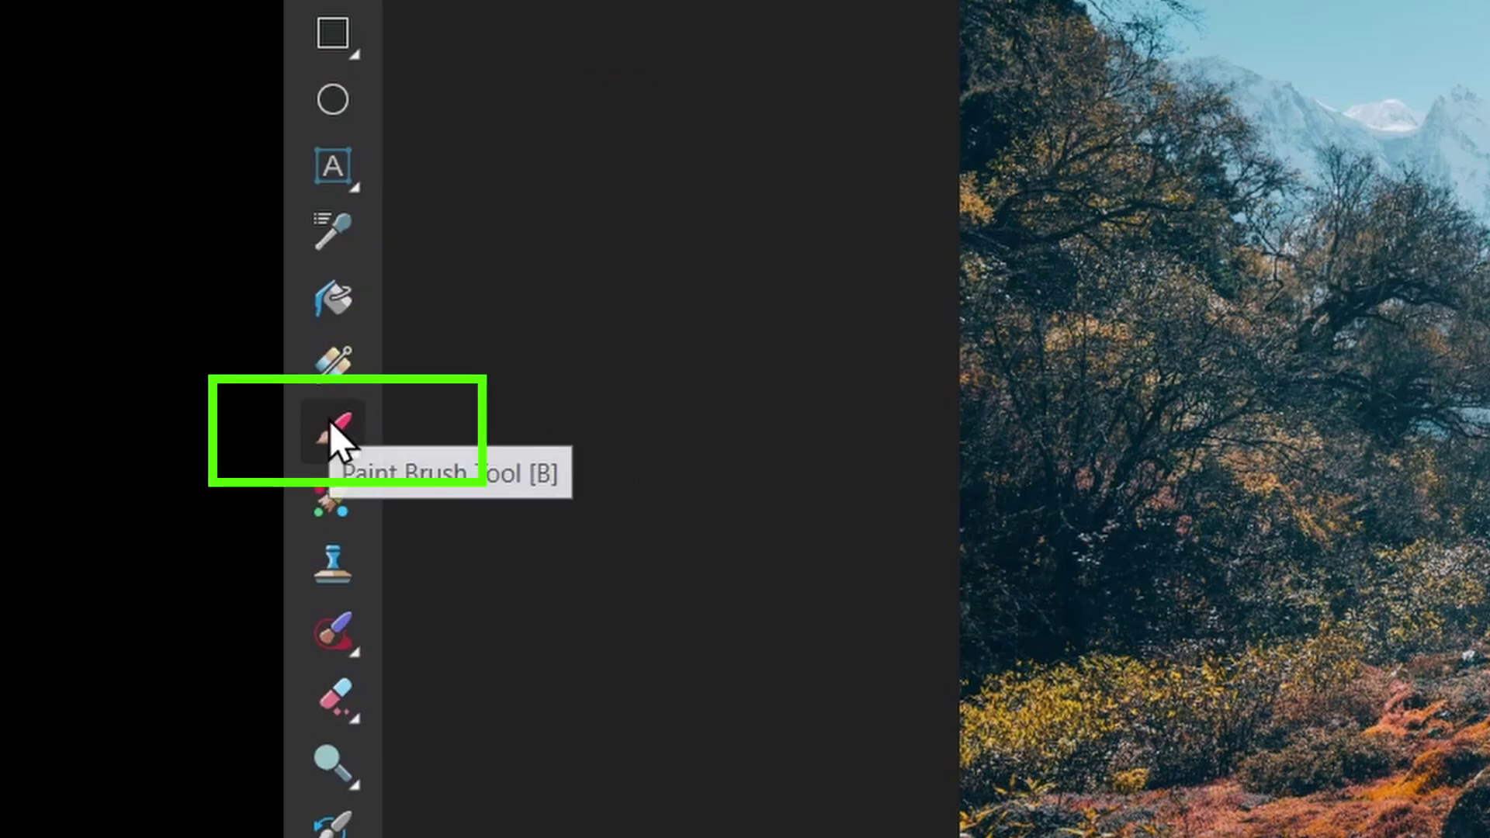
- Paint a soft white stroke directly on the photo's sky, then undo it
{"action": "left_click", "coordinate": [339, 426]}
{"action": "mouse_move", "coordinate": [403, 168]}
{"action": "left_mouse_down"}
{"action": "mouse_move", "coordinate": [545, 150]}
{"action": "mouse_move", "coordinate": [339, 163]}
{"action": "left_mouse_up"}
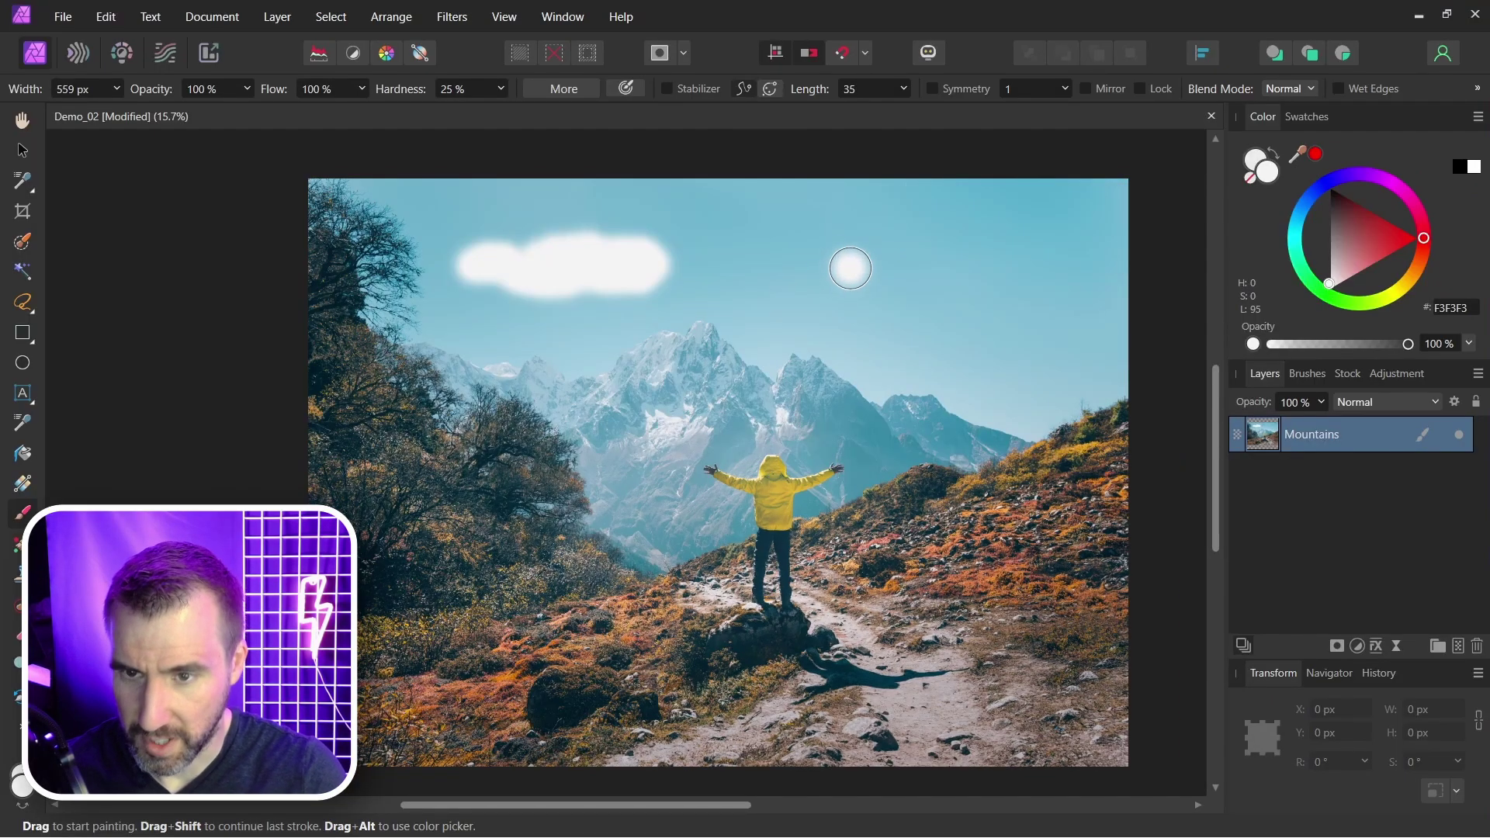
{"action": "key", "text": "ctrl+z"}
{"action": "key", "text": "ctrl+z"}
{"action": "key", "text": "ctrl+z"}
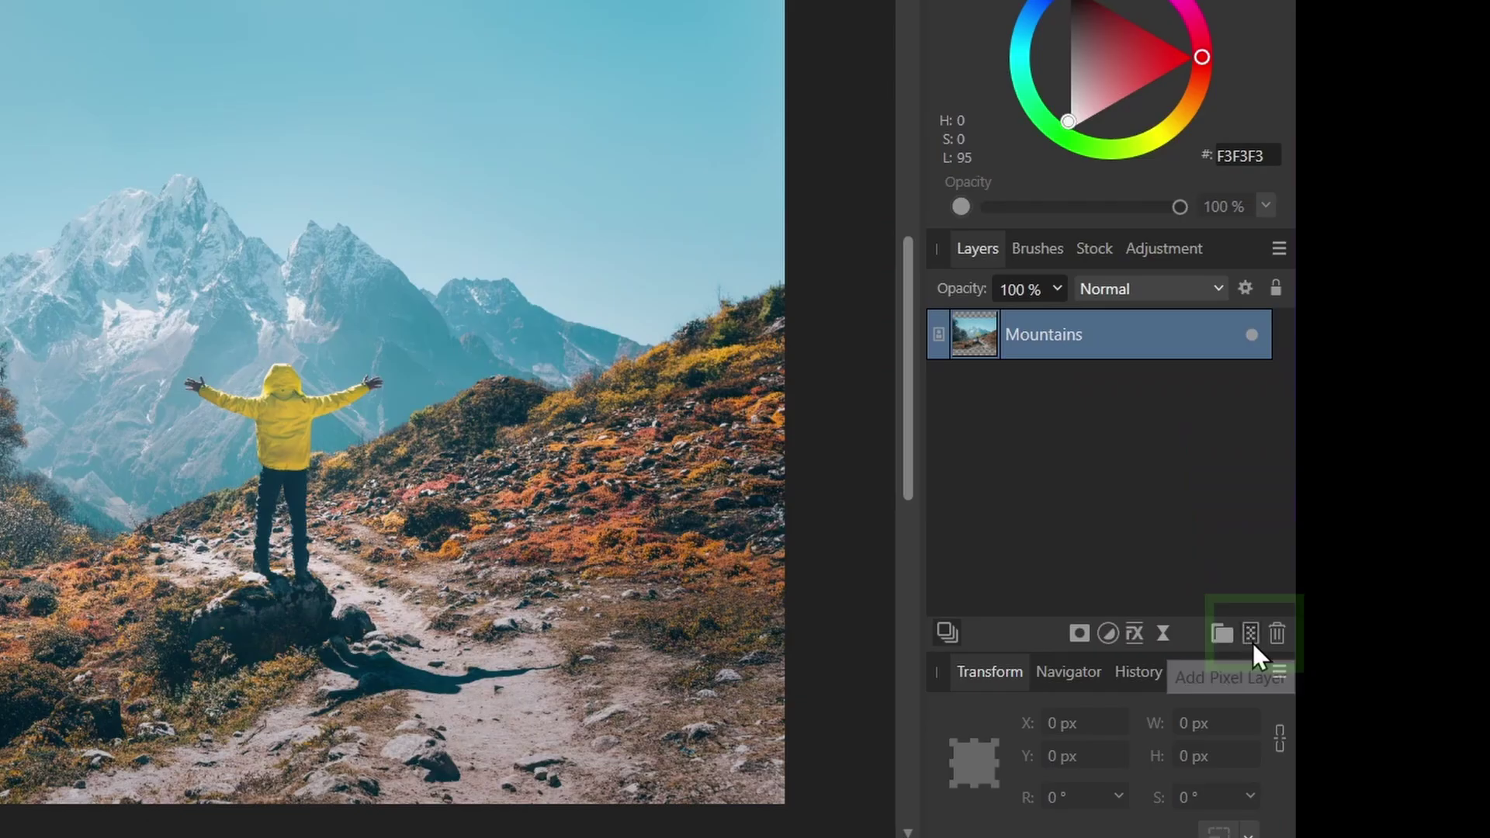
- Paint a white cloud on a new pixel layer, compare its visibility, and smudge it rightward
{"action": "left_click", "coordinate": [1251, 636]}
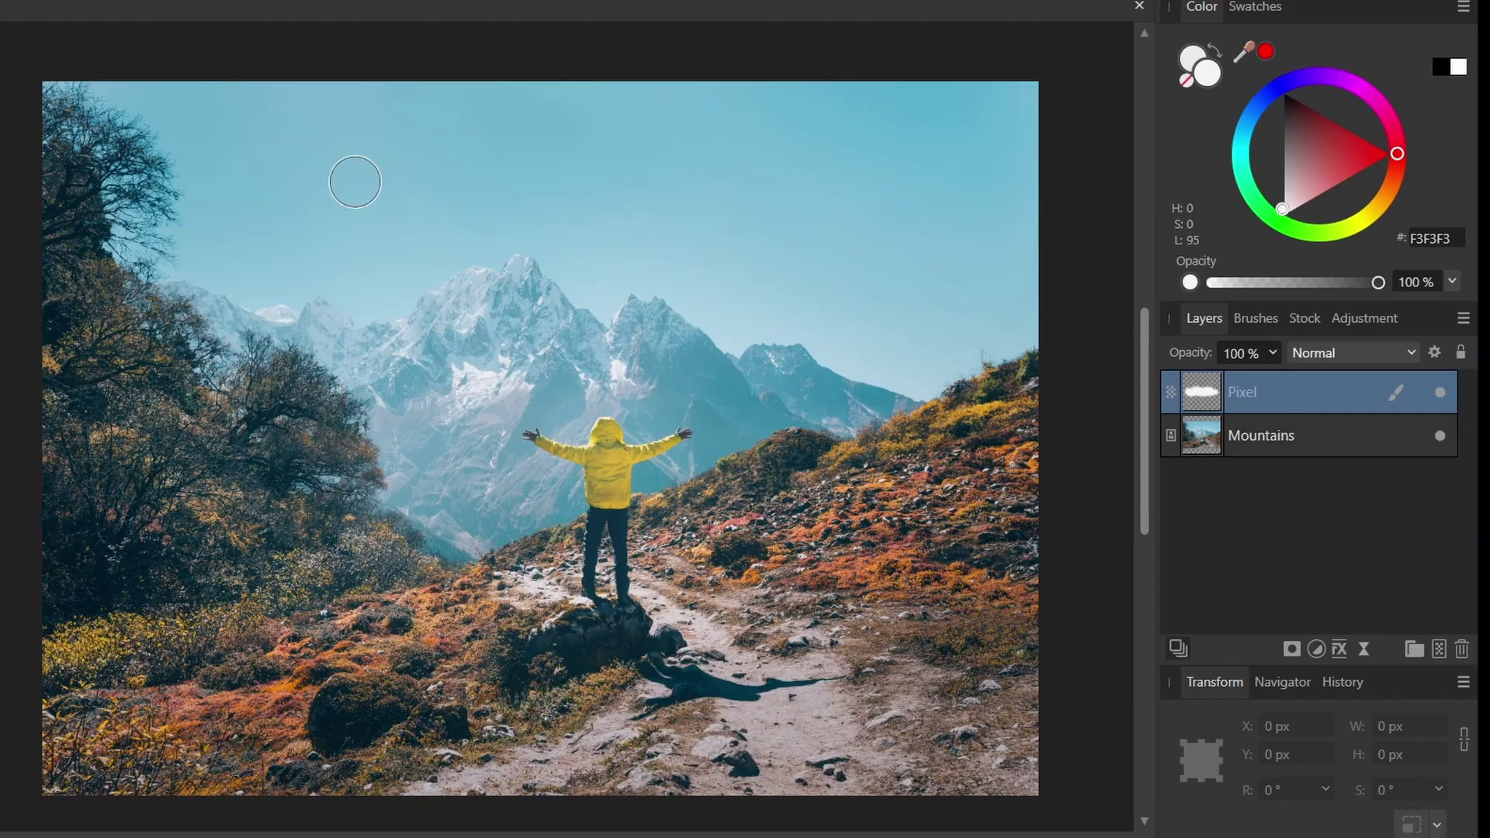
{"action": "mouse_move", "coordinate": [353, 176]}
{"action": "left_mouse_down"}
{"action": "mouse_move", "coordinate": [412, 193]}
{"action": "mouse_move", "coordinate": [486, 165]}
{"action": "mouse_move", "coordinate": [603, 178]}
{"action": "left_mouse_up"}
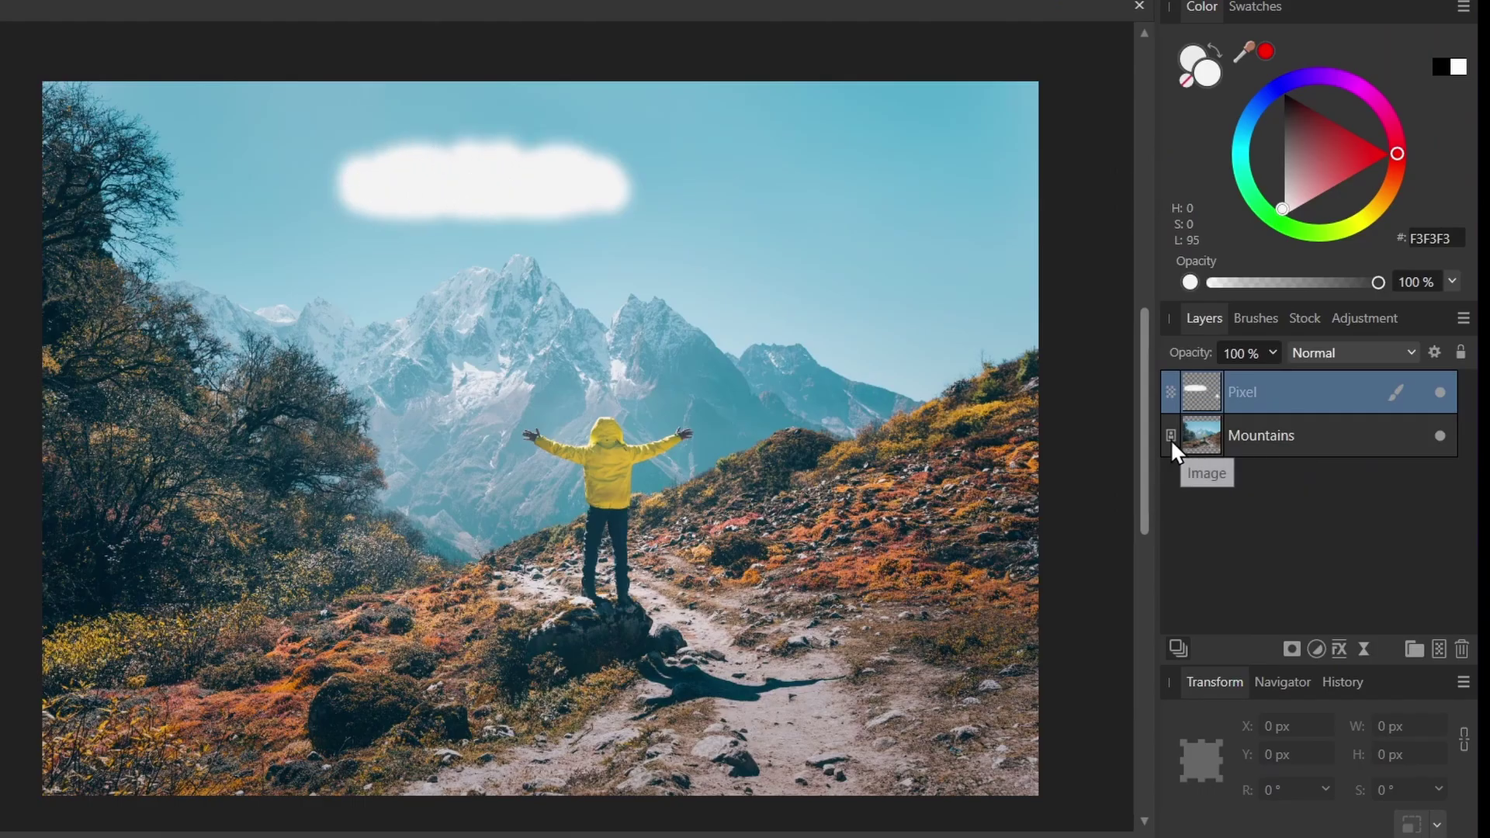
{"action": "left_click", "coordinate": [1441, 391]}
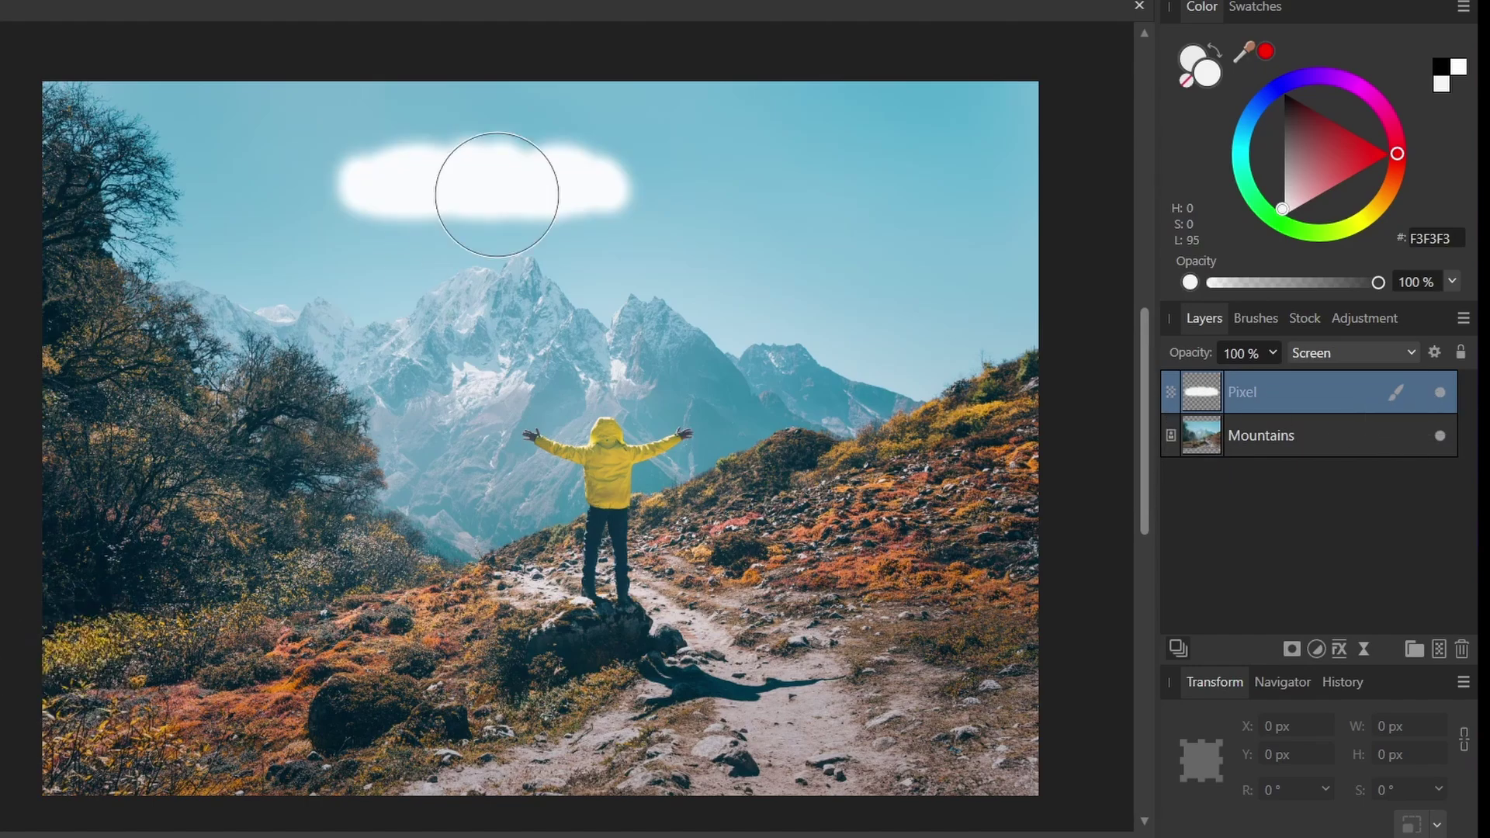
{"action": "mouse_move", "coordinate": [492, 186]}
{"action": "left_mouse_down"}
{"action": "mouse_move", "coordinate": [673, 181]}
{"action": "mouse_move", "coordinate": [275, 171]}
{"action": "mouse_move", "coordinate": [454, 124]}
{"action": "mouse_move", "coordinate": [589, 204]}
{"action": "mouse_move", "coordinate": [77, 203]}
{"action": "mouse_move", "coordinate": [848, 155]}
{"action": "left_mouse_up"}
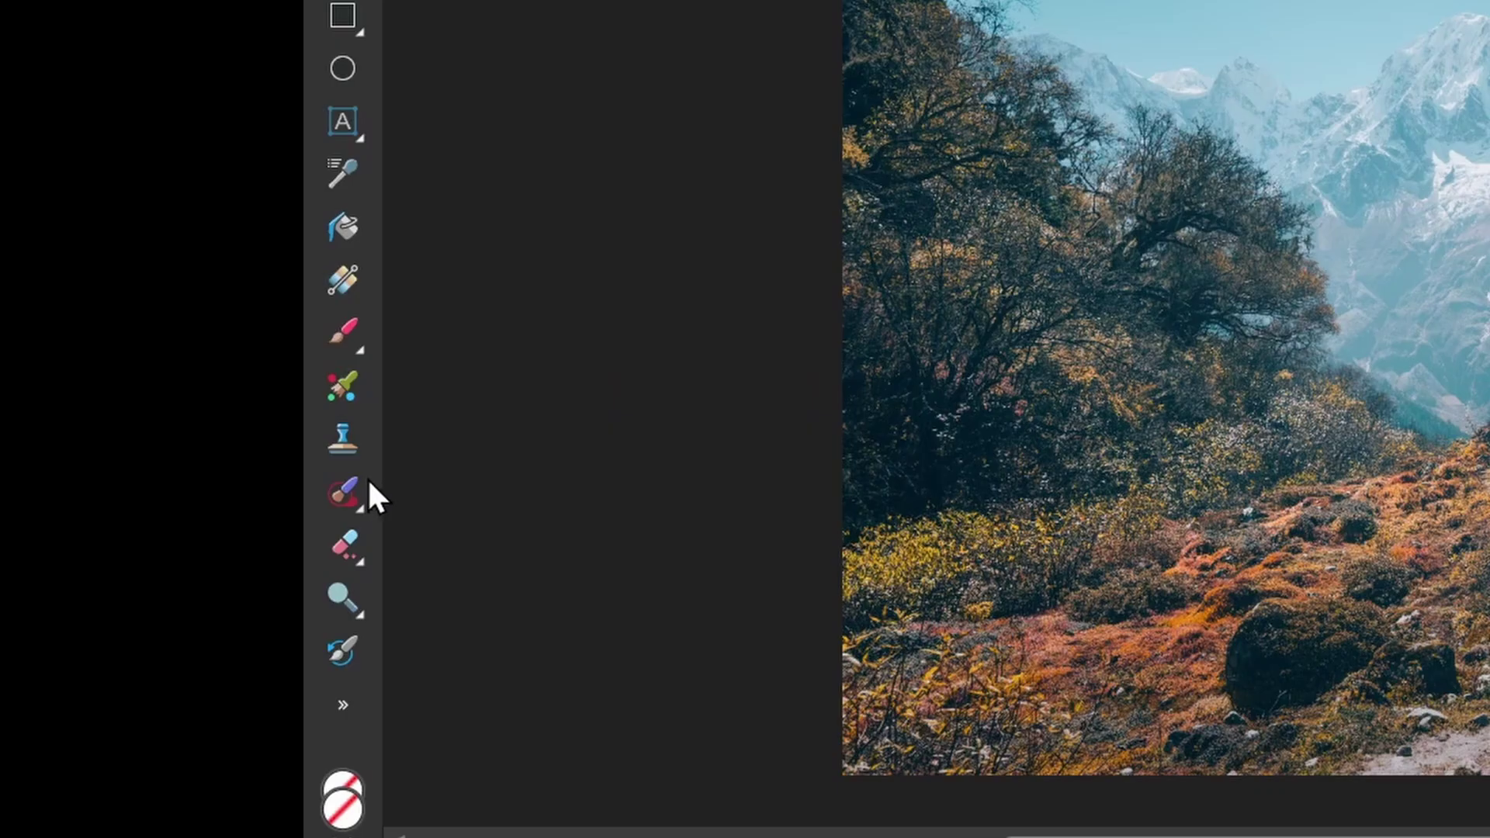
- Inpaint over the hiker directly on the photo, then undo that destructive attempt
{"action": "left_click", "coordinate": [344, 490]}
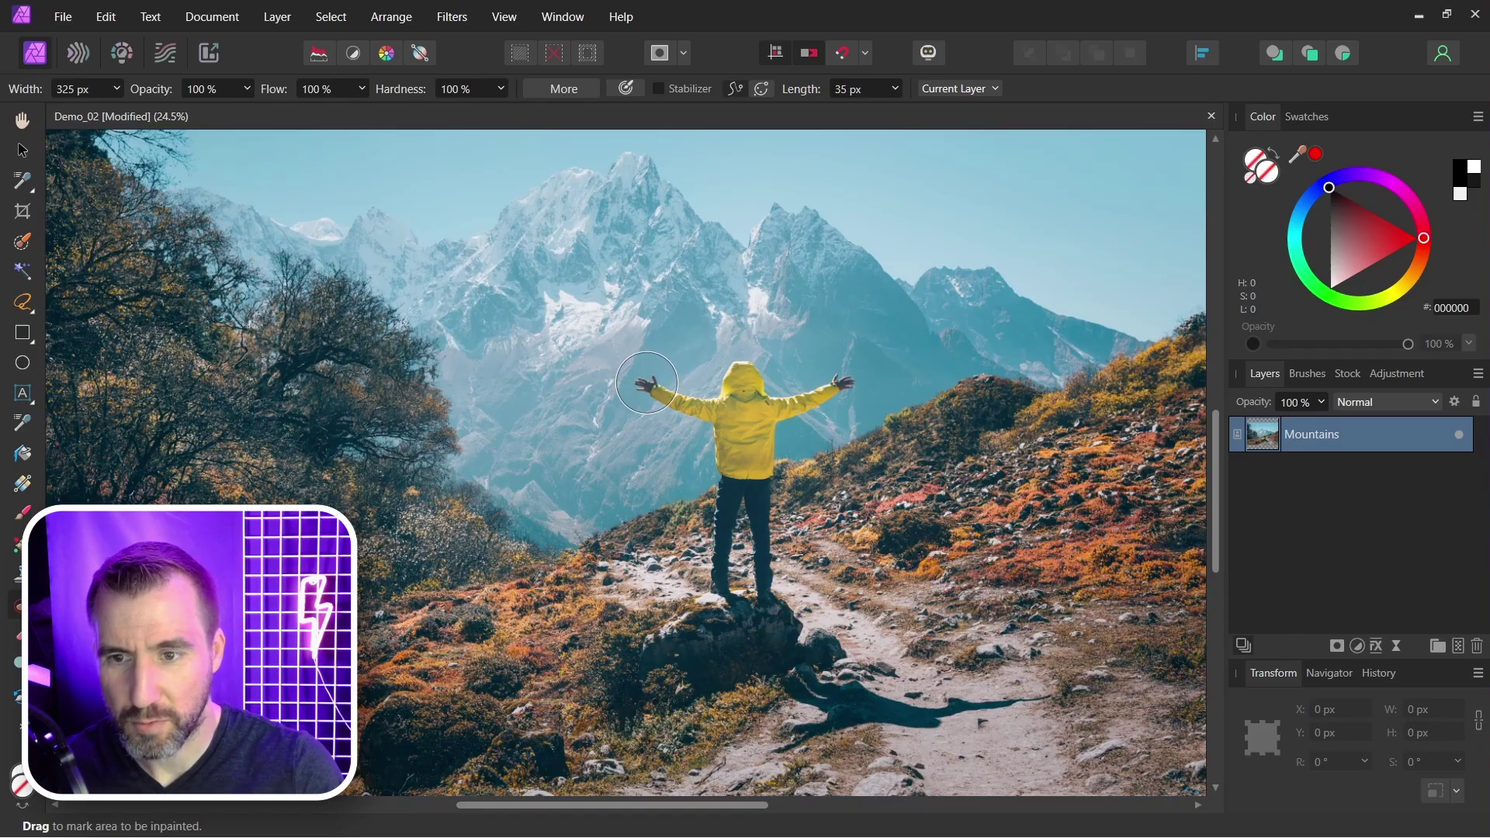
{"action": "mouse_move", "coordinate": [625, 380]}
{"action": "left_mouse_down"}
{"action": "mouse_move", "coordinate": [784, 404]}
{"action": "mouse_move", "coordinate": [748, 405]}
{"action": "mouse_move", "coordinate": [763, 597]}
{"action": "mouse_move", "coordinate": [742, 428]}
{"action": "left_mouse_up"}
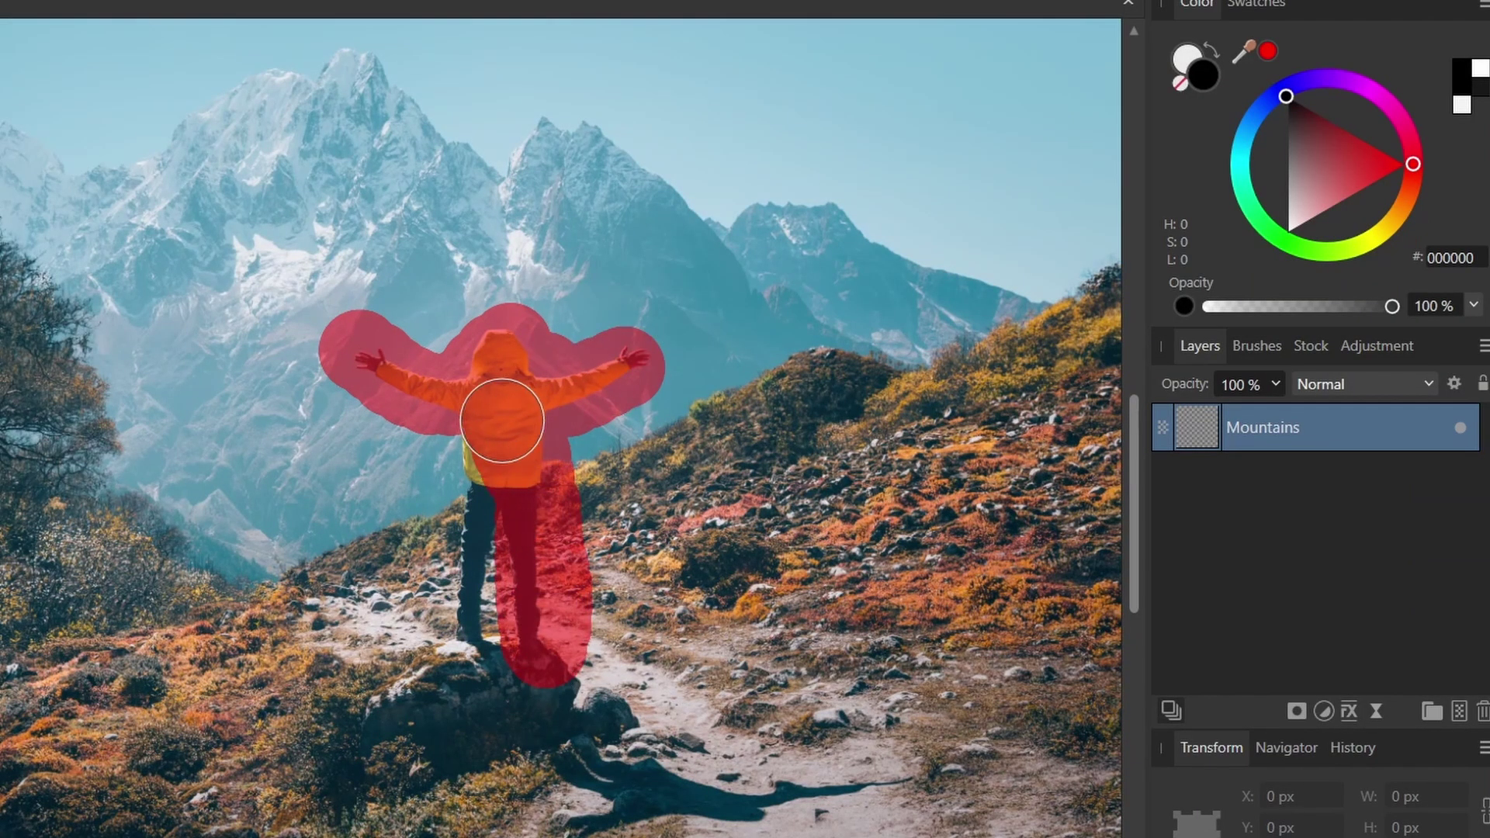
{"action": "mouse_move", "coordinate": [502, 421]}
{"action": "left_mouse_down"}
{"action": "mouse_move", "coordinate": [456, 647]}
{"action": "mouse_move", "coordinate": [466, 632]}
{"action": "left_mouse_up"}
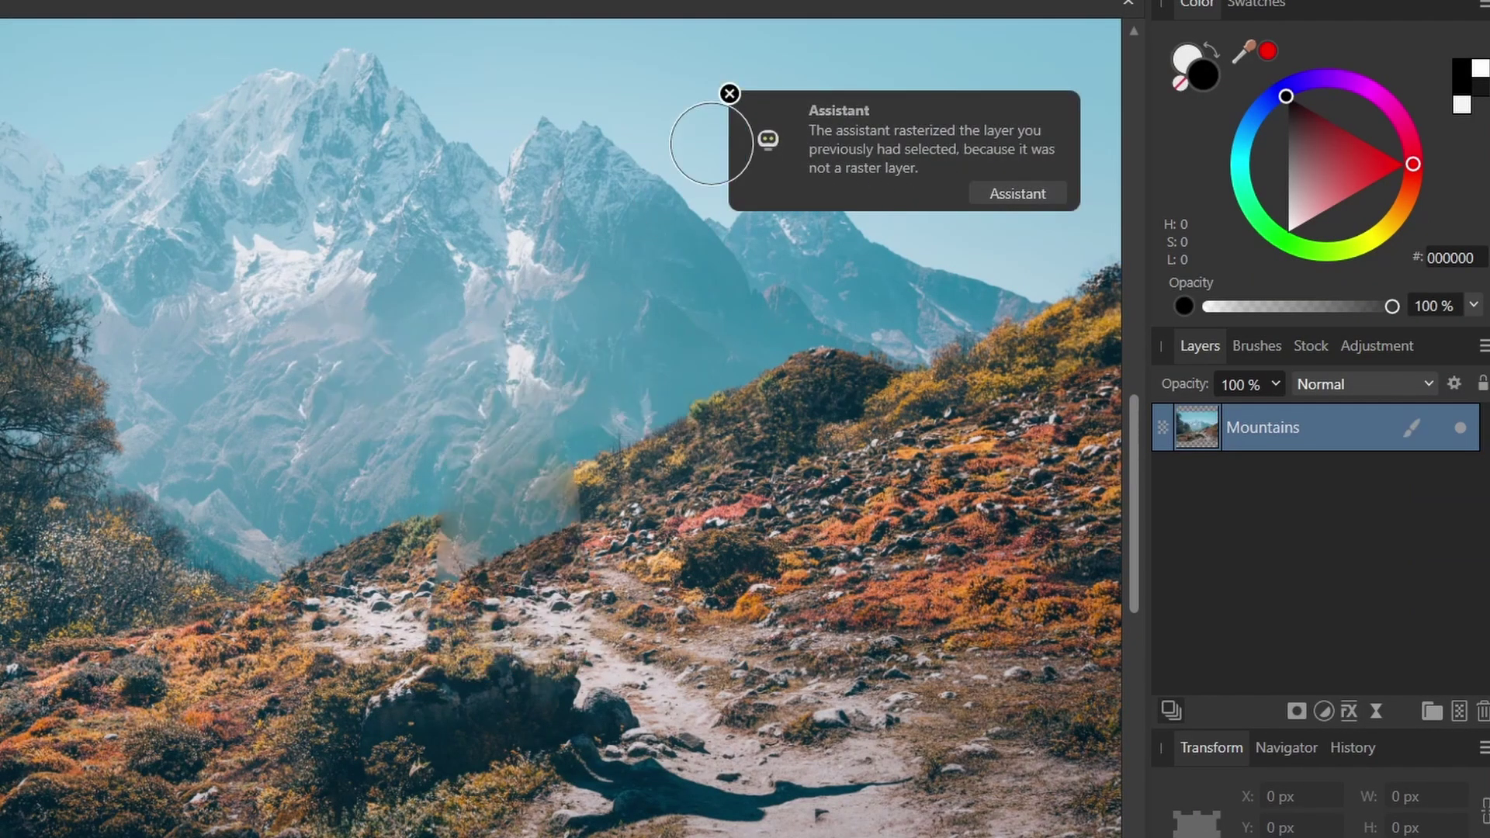
{"action": "left_click", "coordinate": [730, 94]}
{"action": "key", "text": "ctrl+minus"}
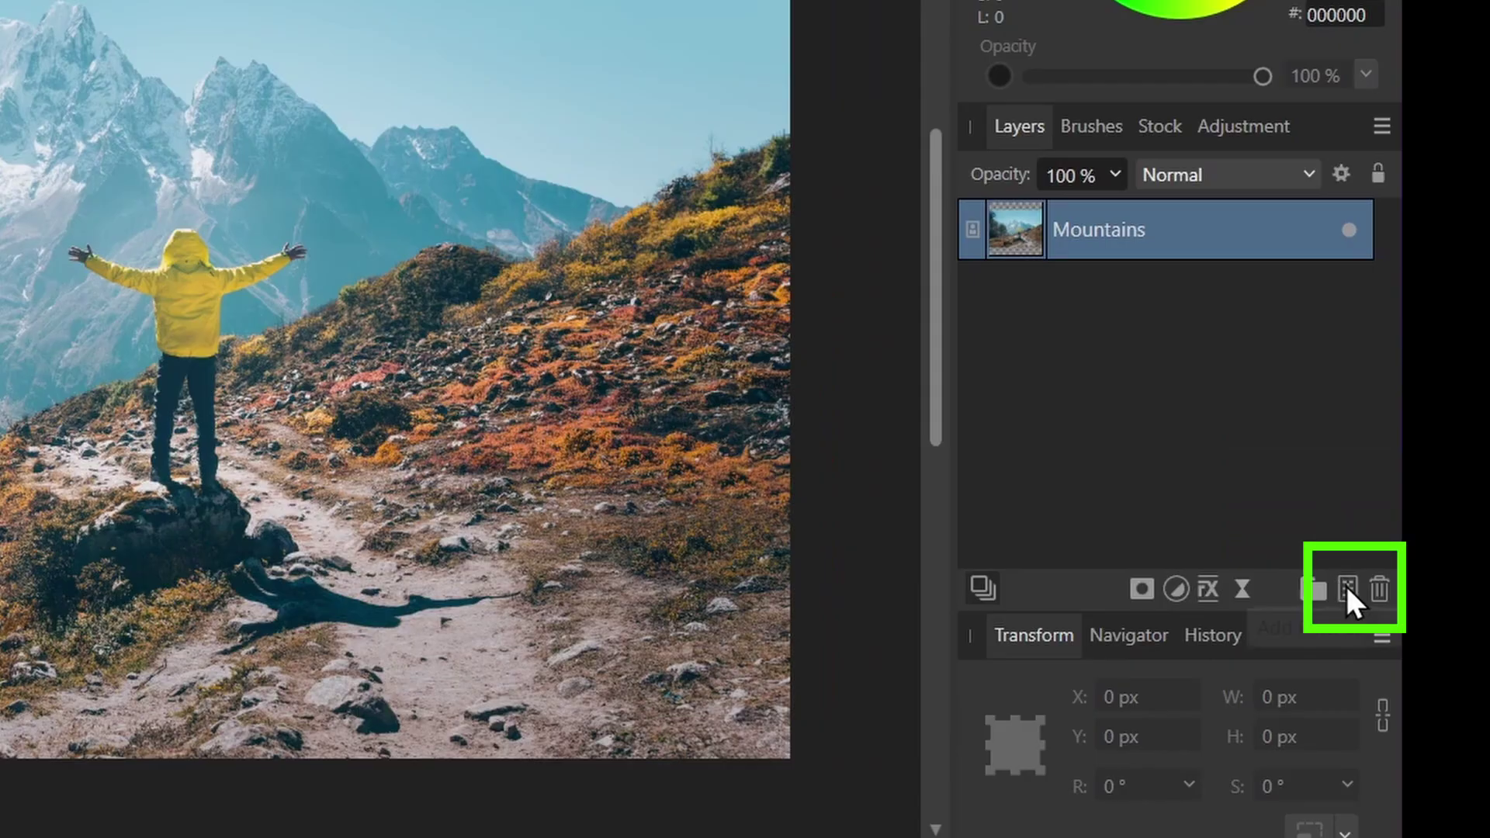
- Inpaint on a new pixel layer sampling Current Layer & Below, then hide the patch to compare
{"action": "left_click", "coordinate": [1347, 585]}
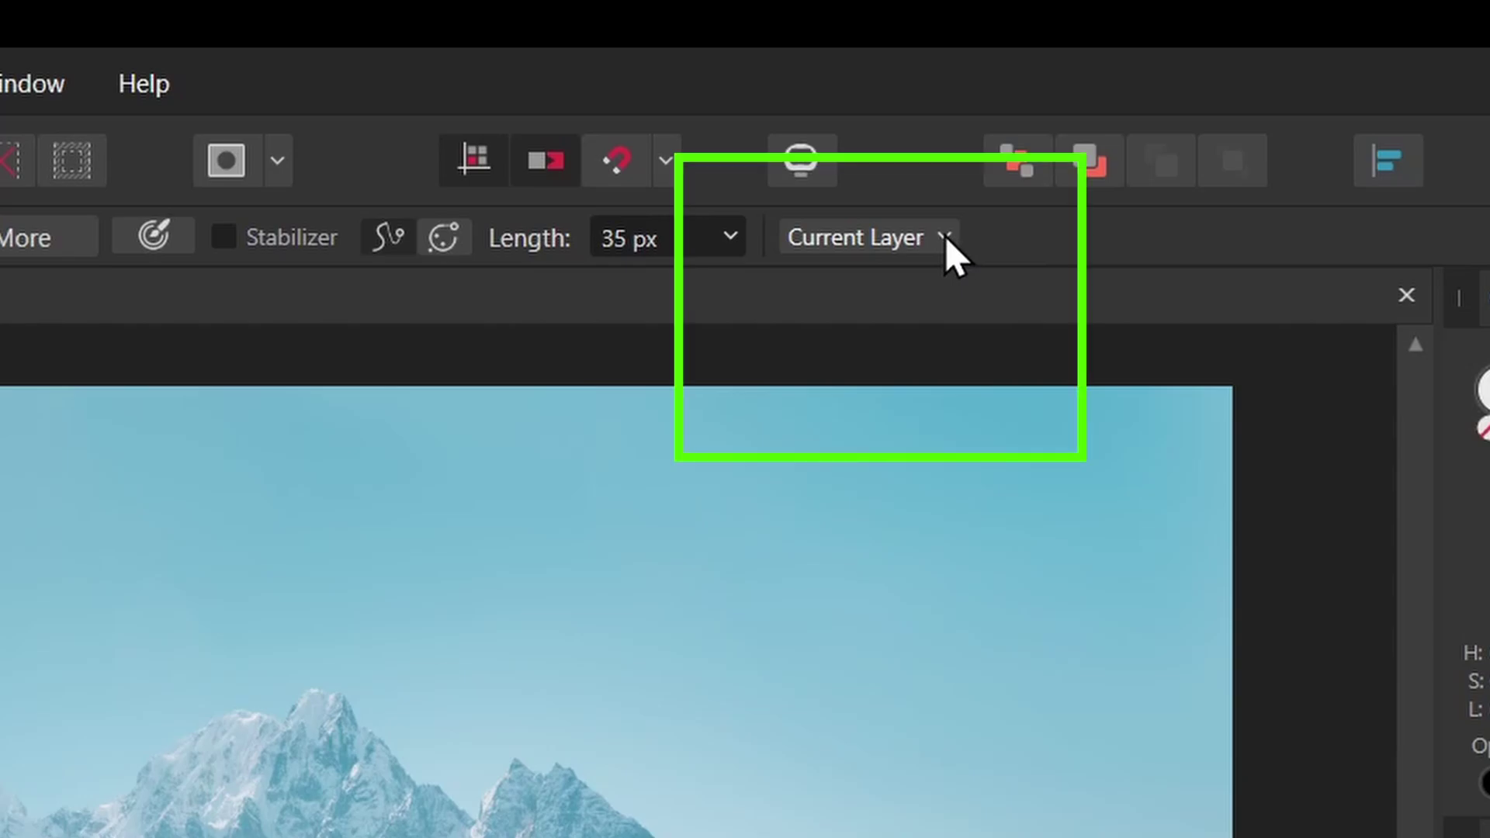
{"action": "left_click", "coordinate": [945, 236]}
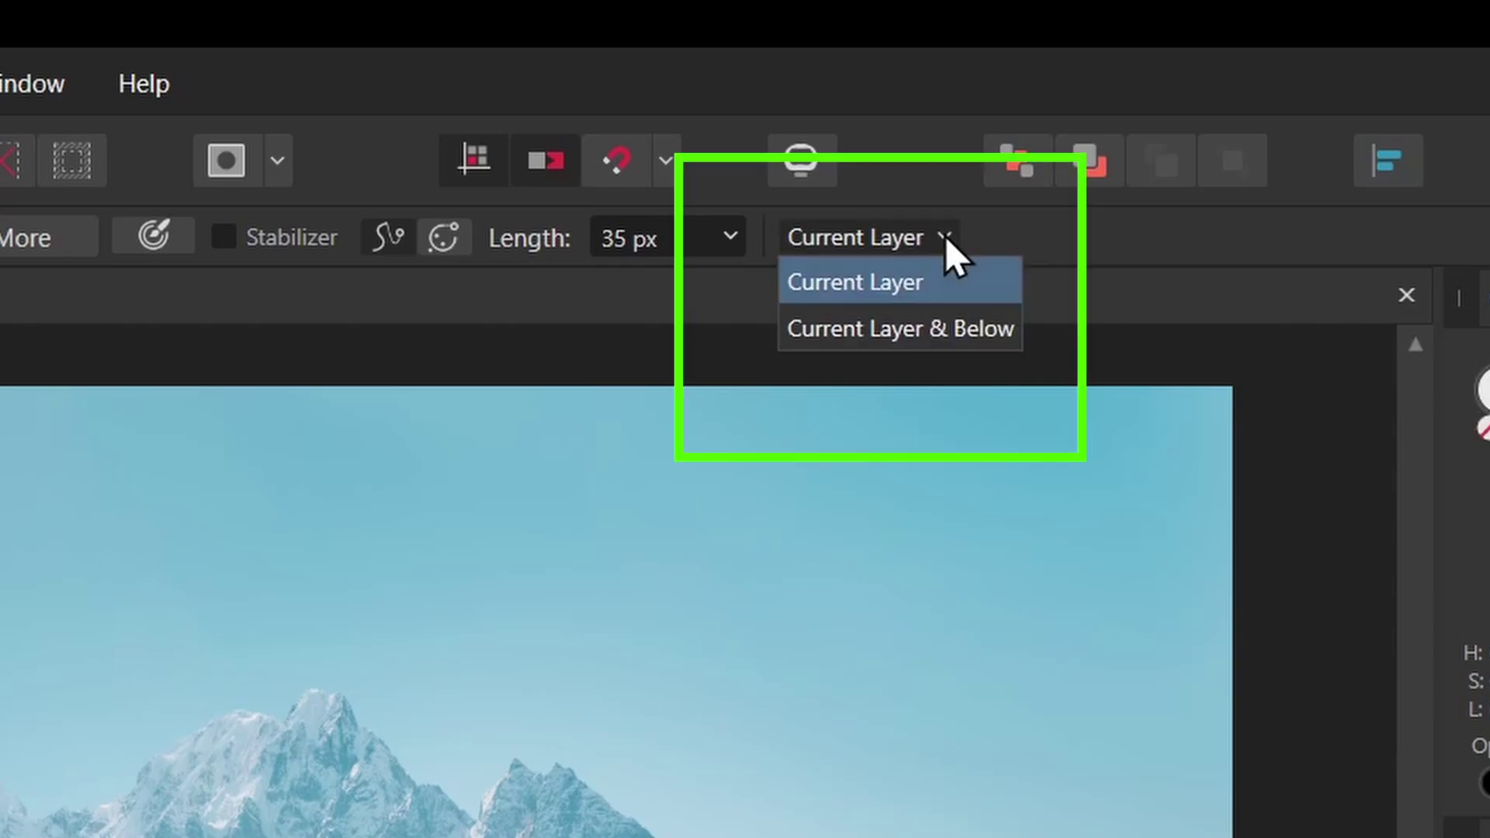
{"action": "left_click", "coordinate": [933, 332]}
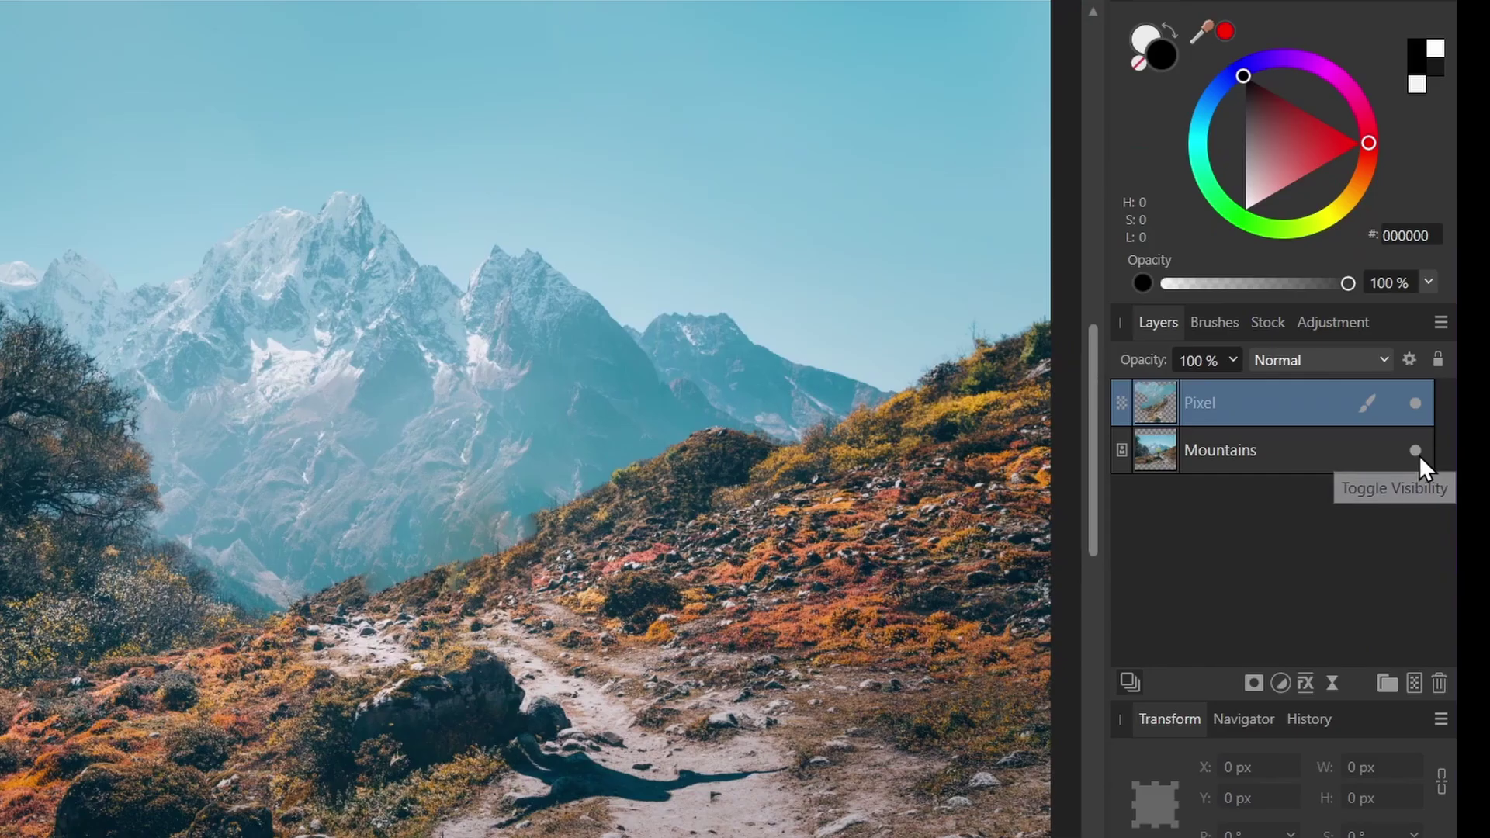
{"action": "left_click", "coordinate": [1459, 470]}
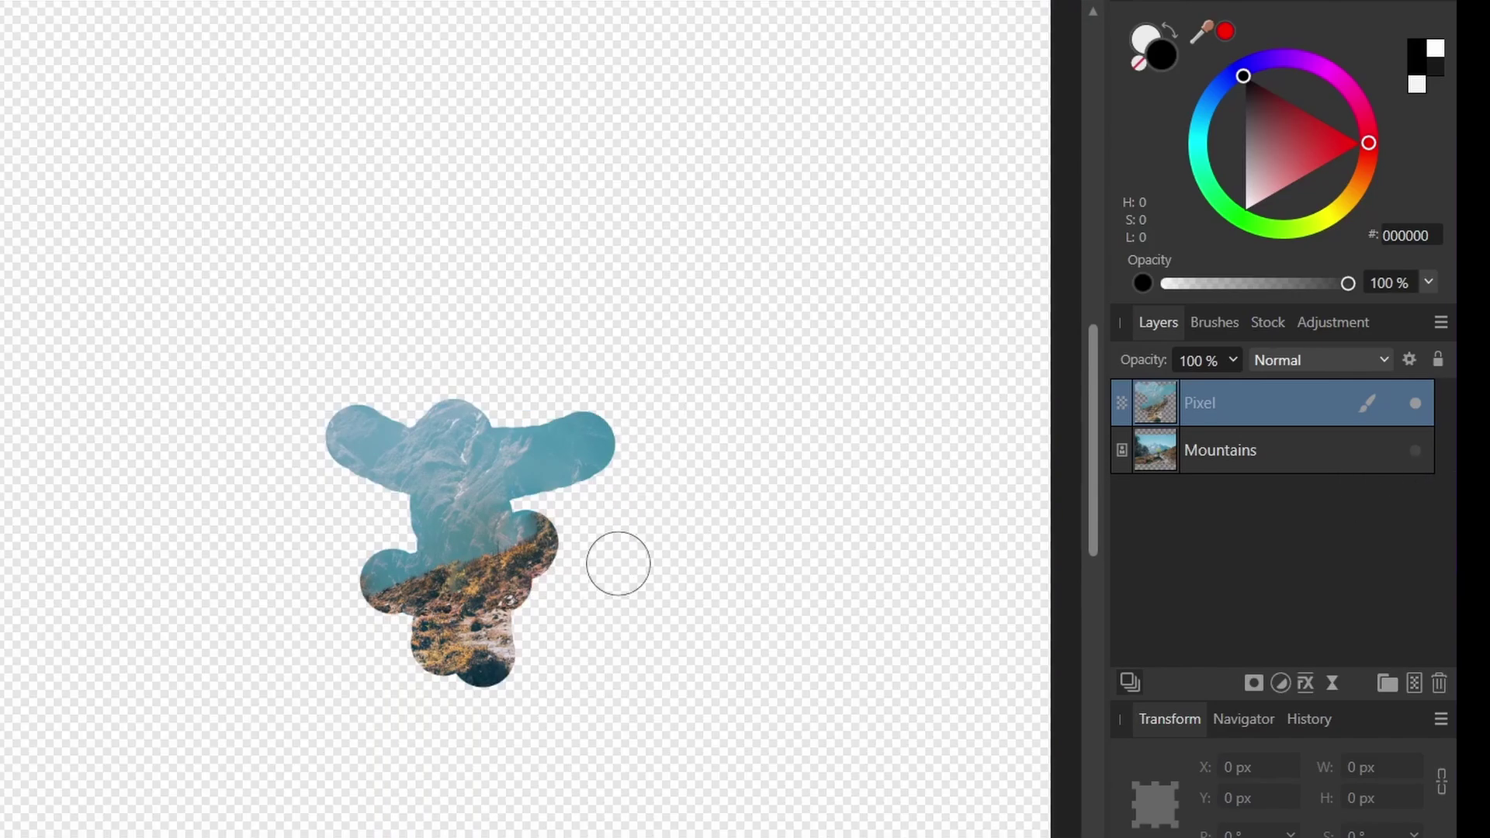
{"action": "left_click", "coordinate": [1415, 450]}
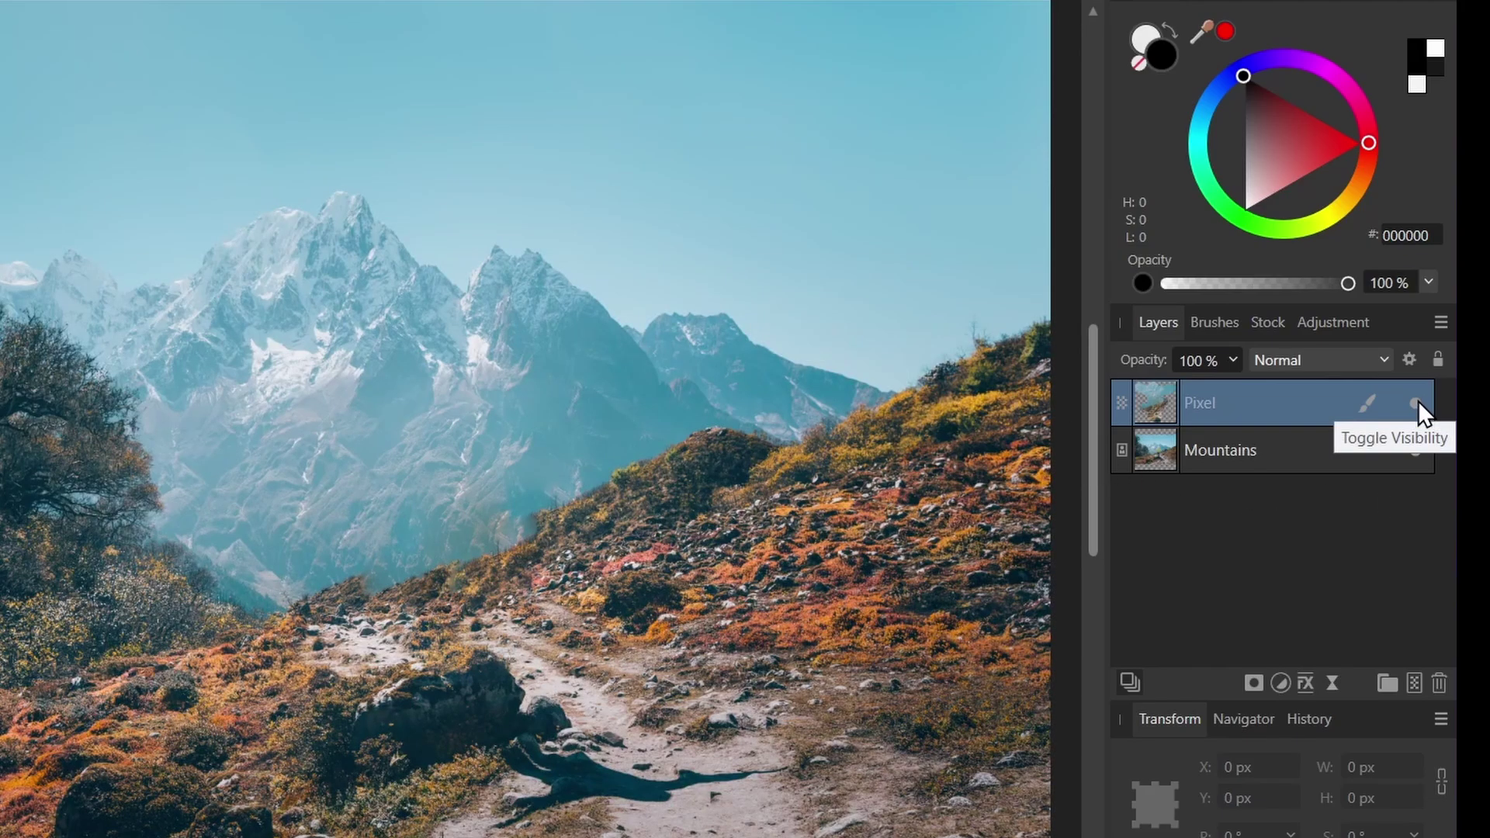
{"action": "left_click", "coordinate": [1415, 402]}
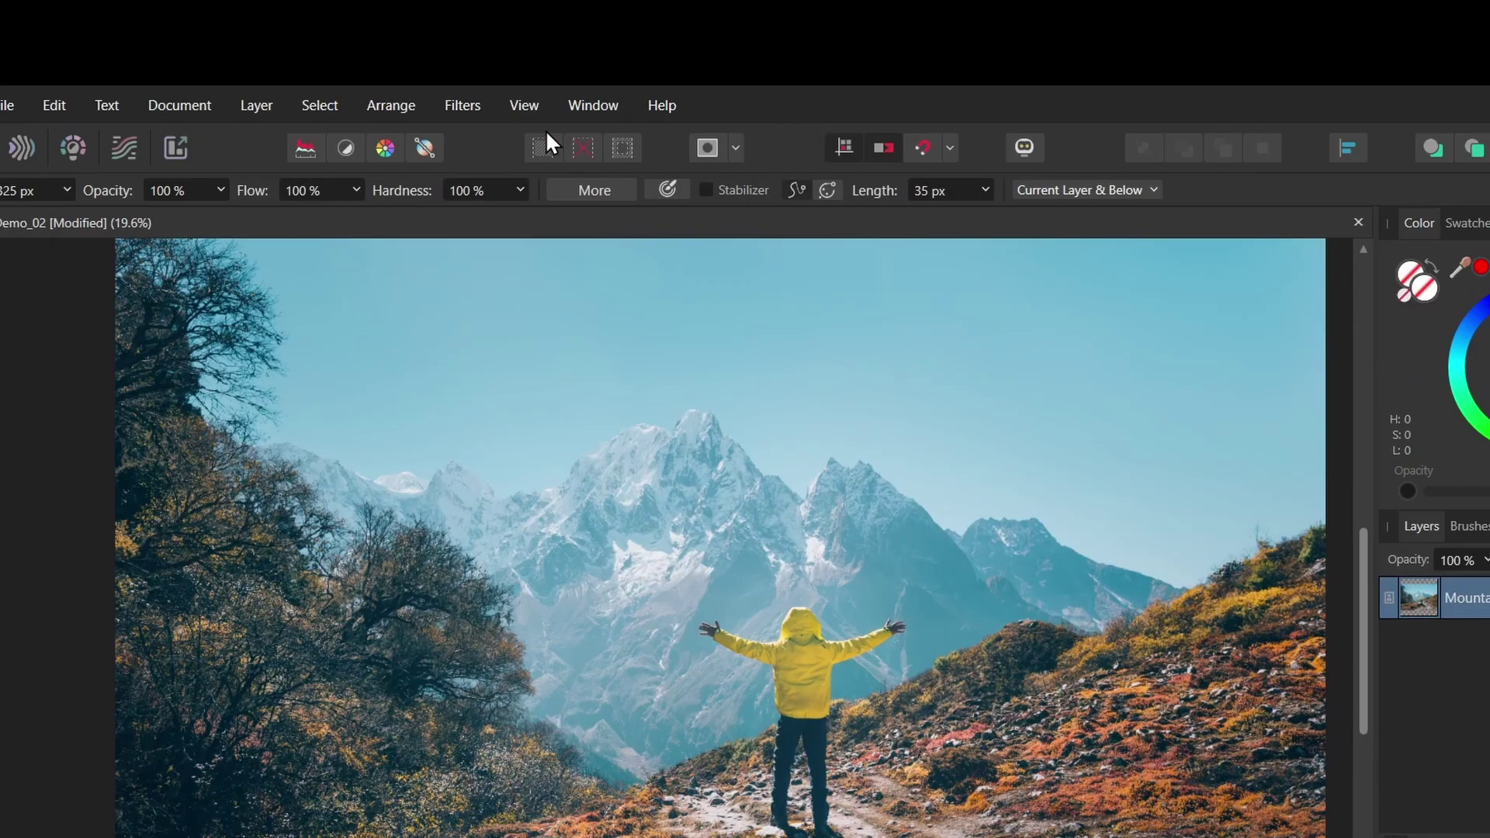
- Apply a destructive Gaussian Blur filter directly to the Mountains photo
{"action": "left_click", "coordinate": [464, 106]}
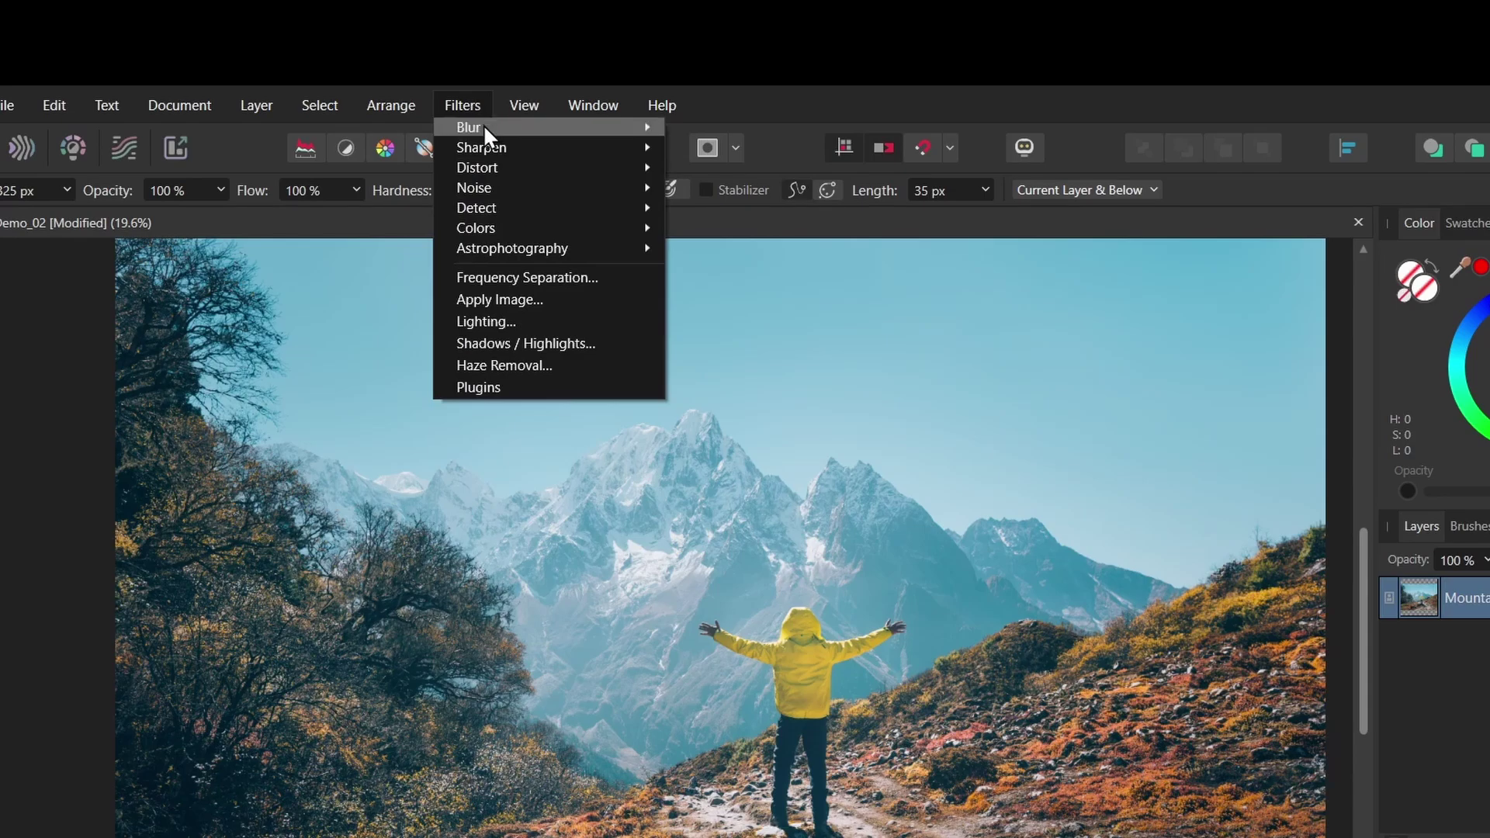
{"action": "mouse_move", "coordinate": [482, 126]}
{"action": "left_click", "coordinate": [730, 149]}
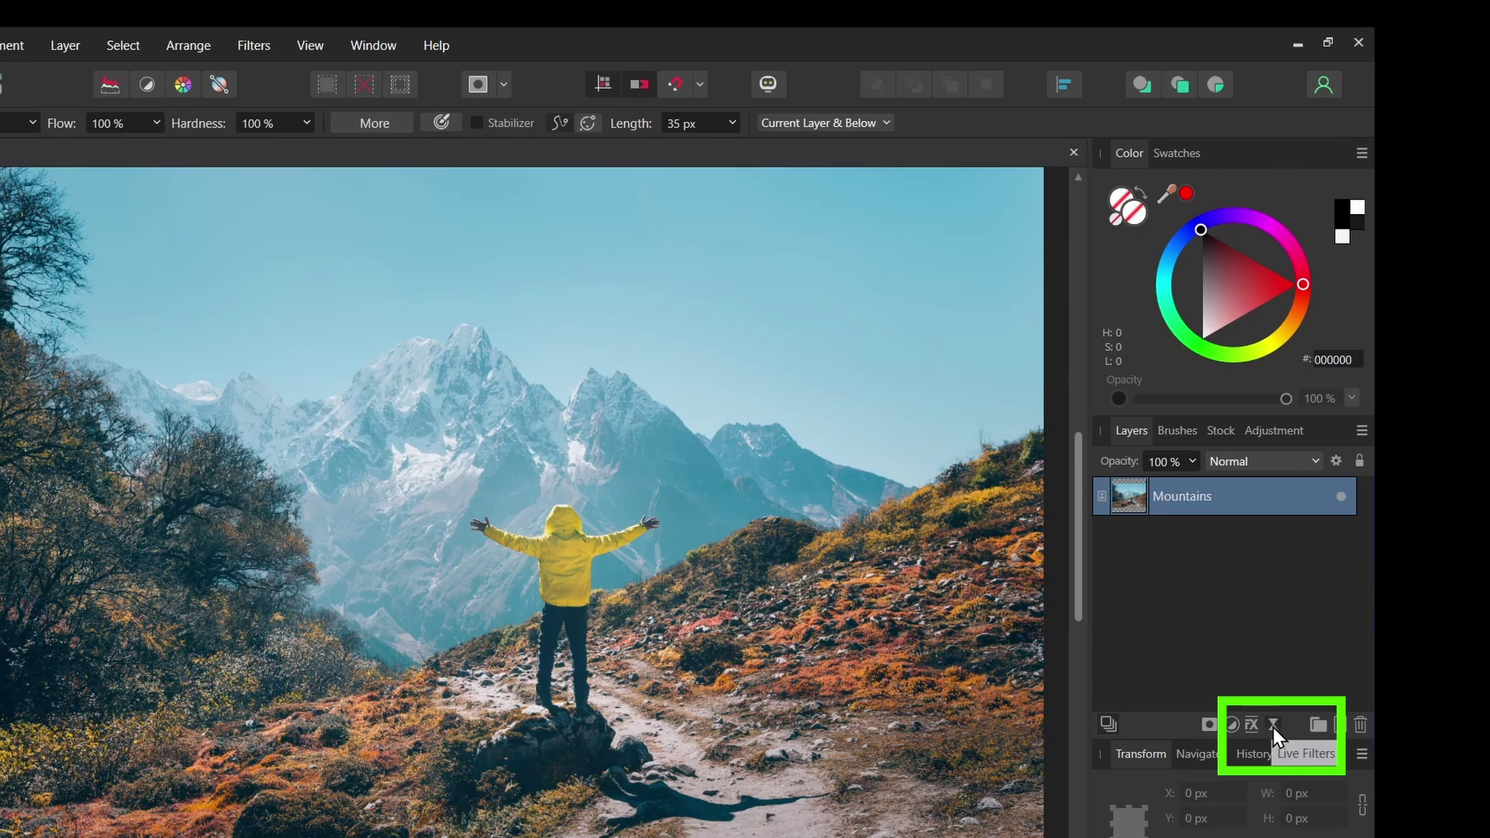
- Add a live Gaussian Blur filter to the Mountains layer with a 38.5 px radius
{"action": "left_click", "coordinate": [1273, 726]}
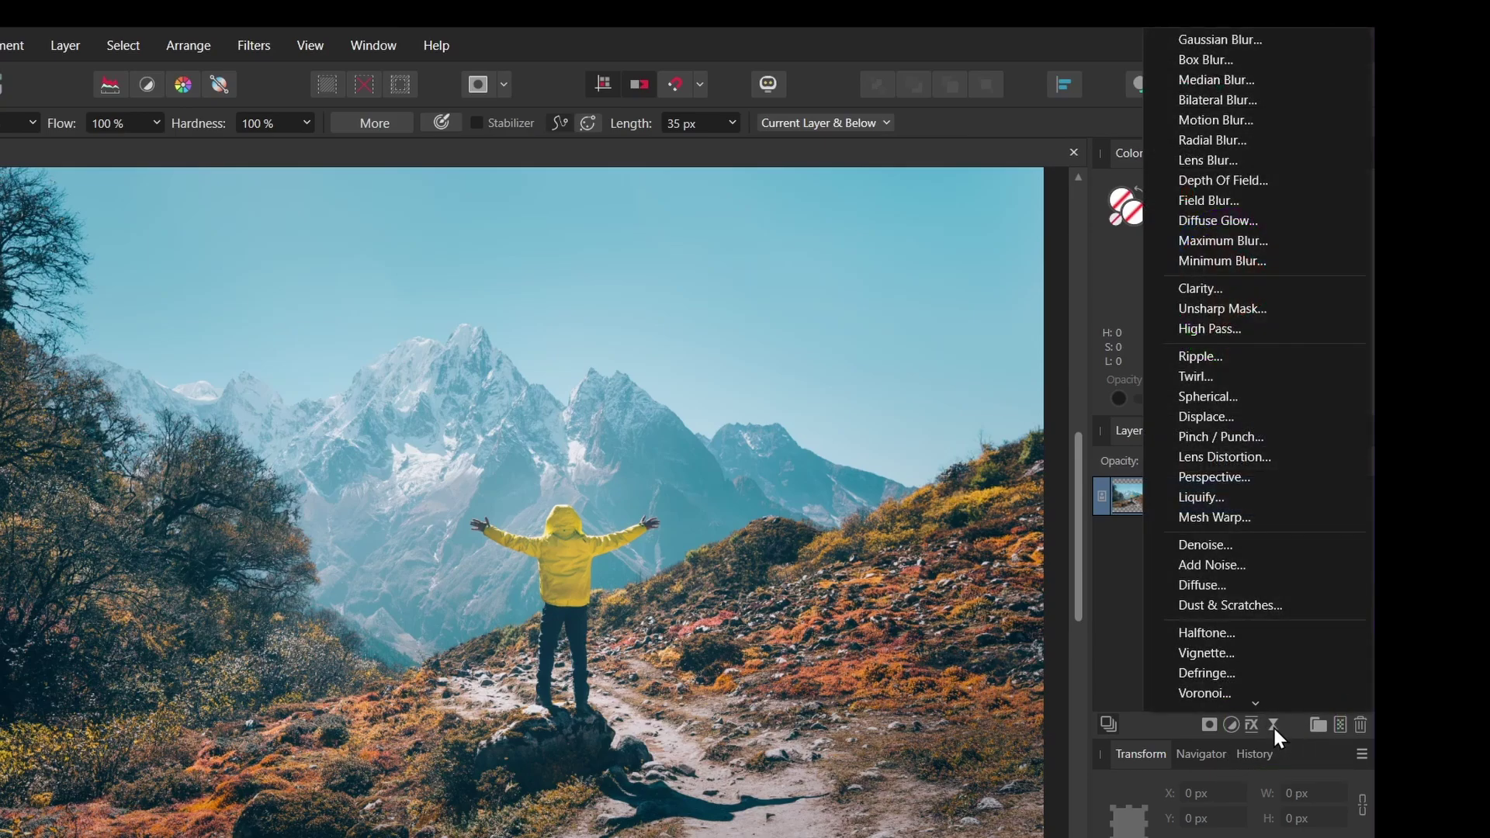
{"action": "left_click", "coordinate": [1217, 50]}
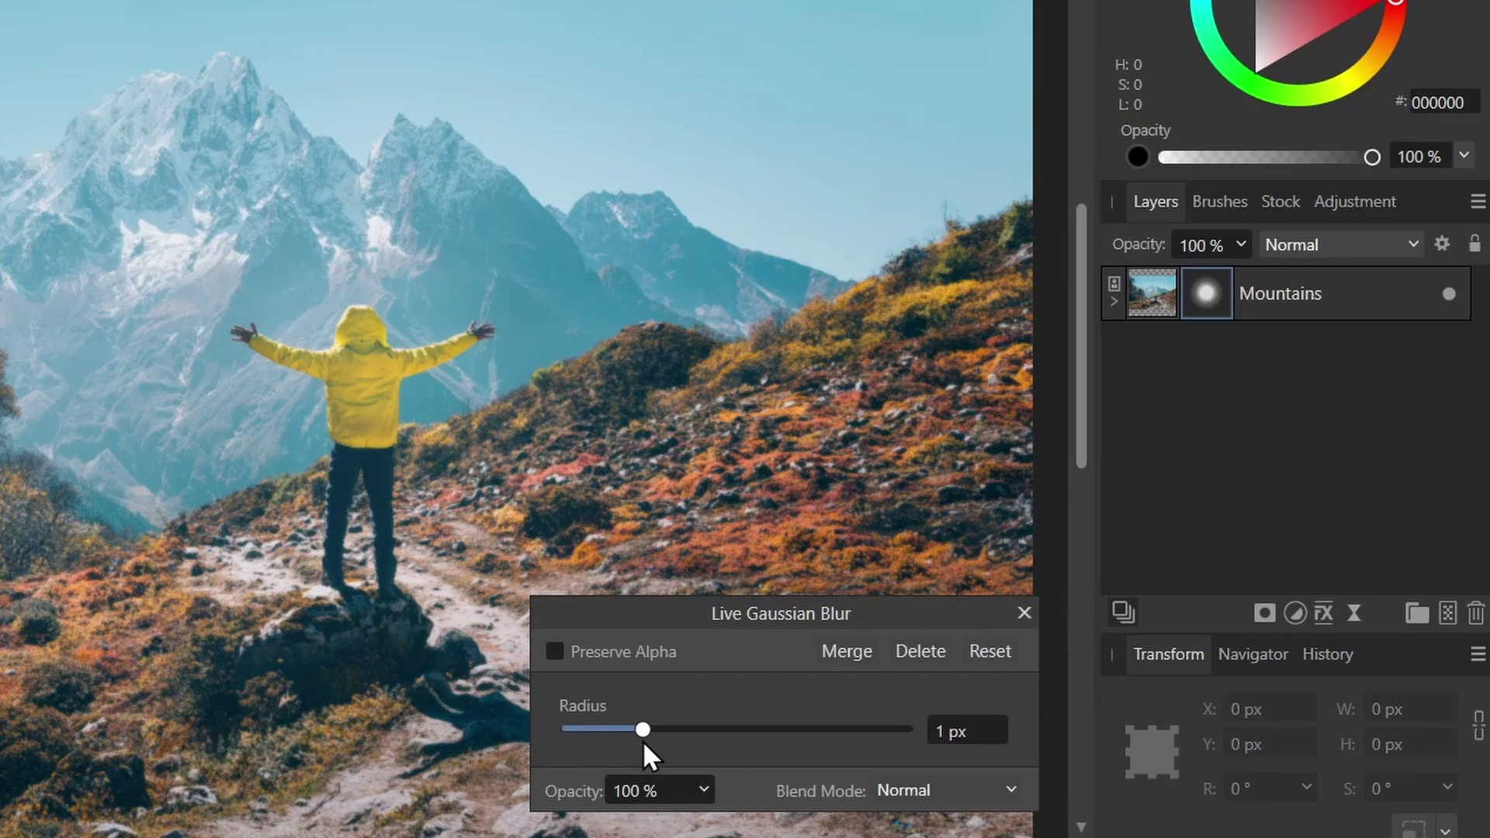
{"action": "left_click_drag", "start_coordinate": [642, 729], "coordinate": [814, 729]}
{"action": "left_click", "coordinate": [1114, 301]}
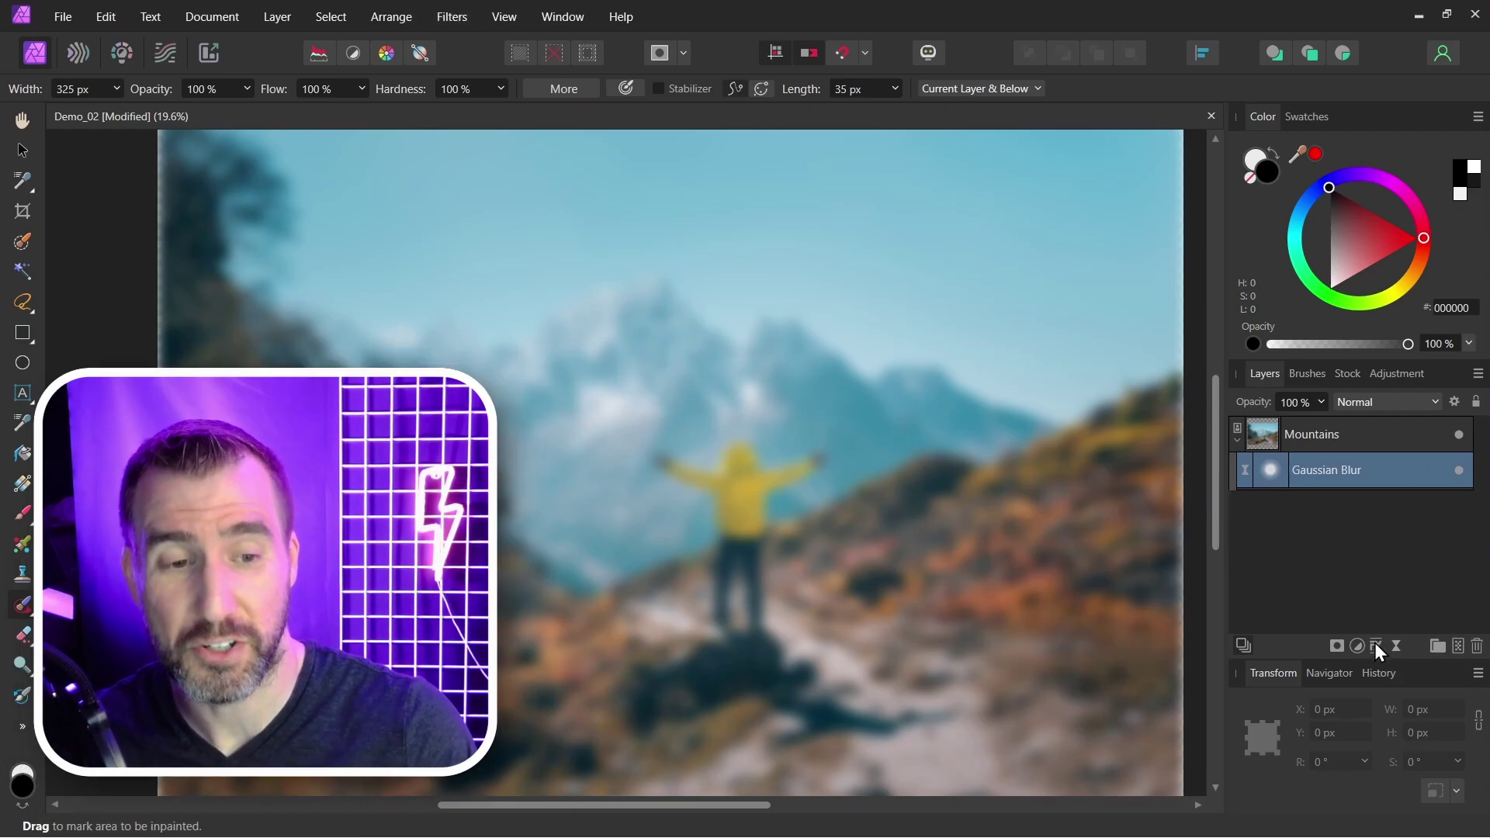
{"action": "left_click", "coordinate": [1396, 646]}
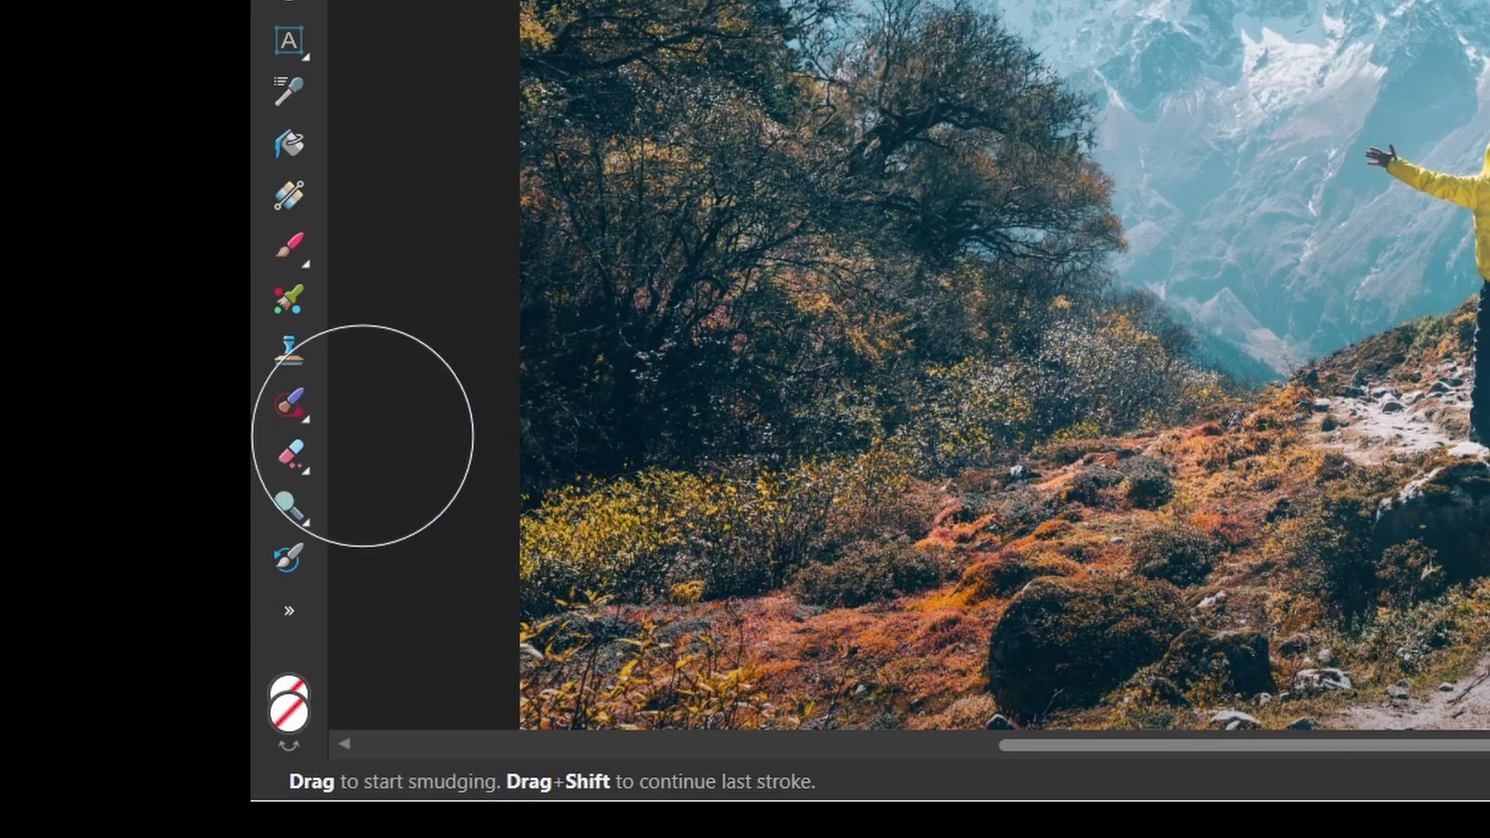
- Duplicate the Mountains layer and rename the lower copy 'Mountains Original'
{"action": "left_click", "coordinate": [288, 611]}
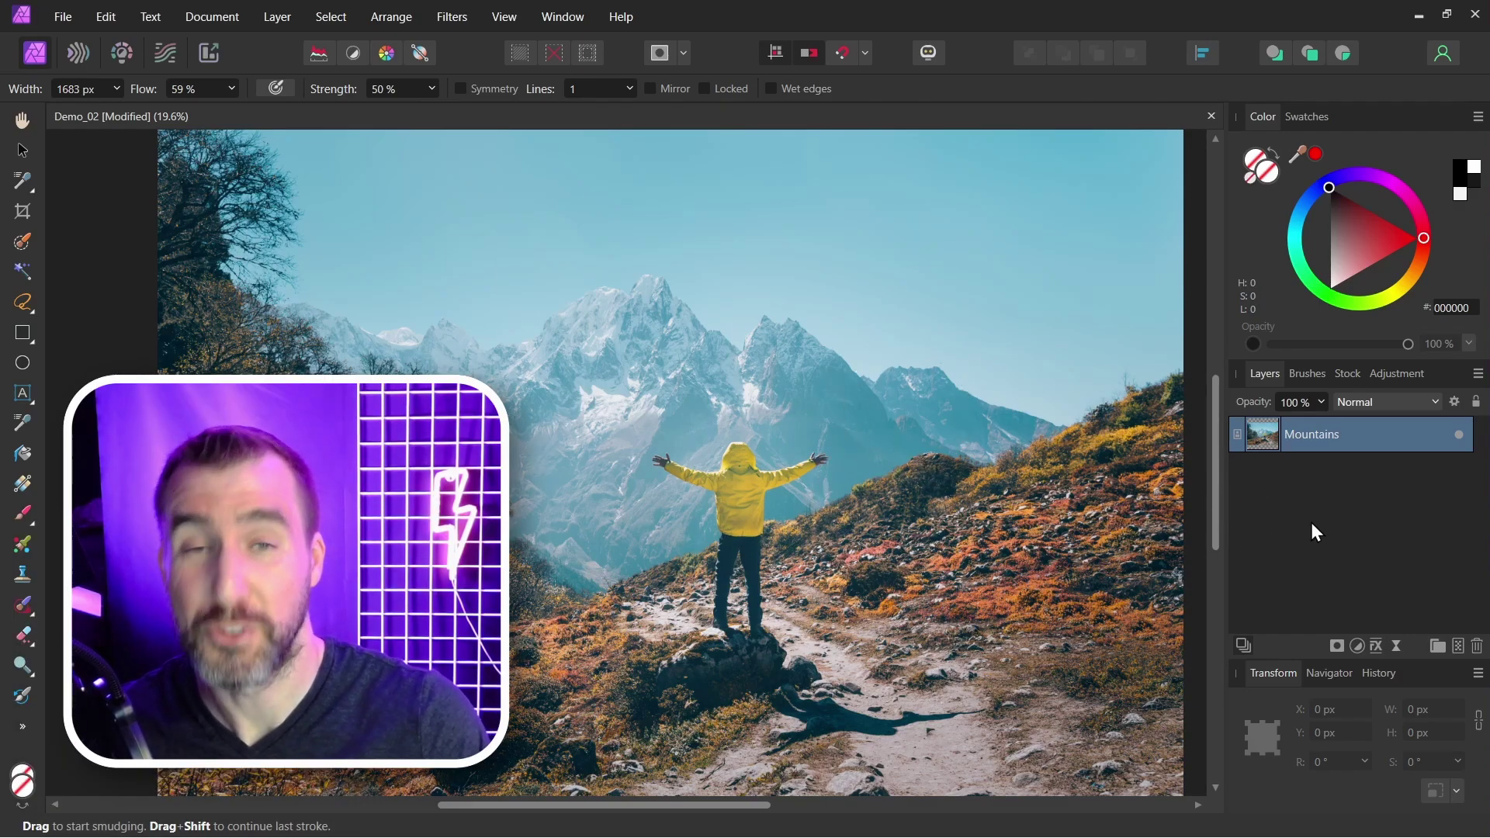
{"action": "right_click", "coordinate": [1310, 548]}
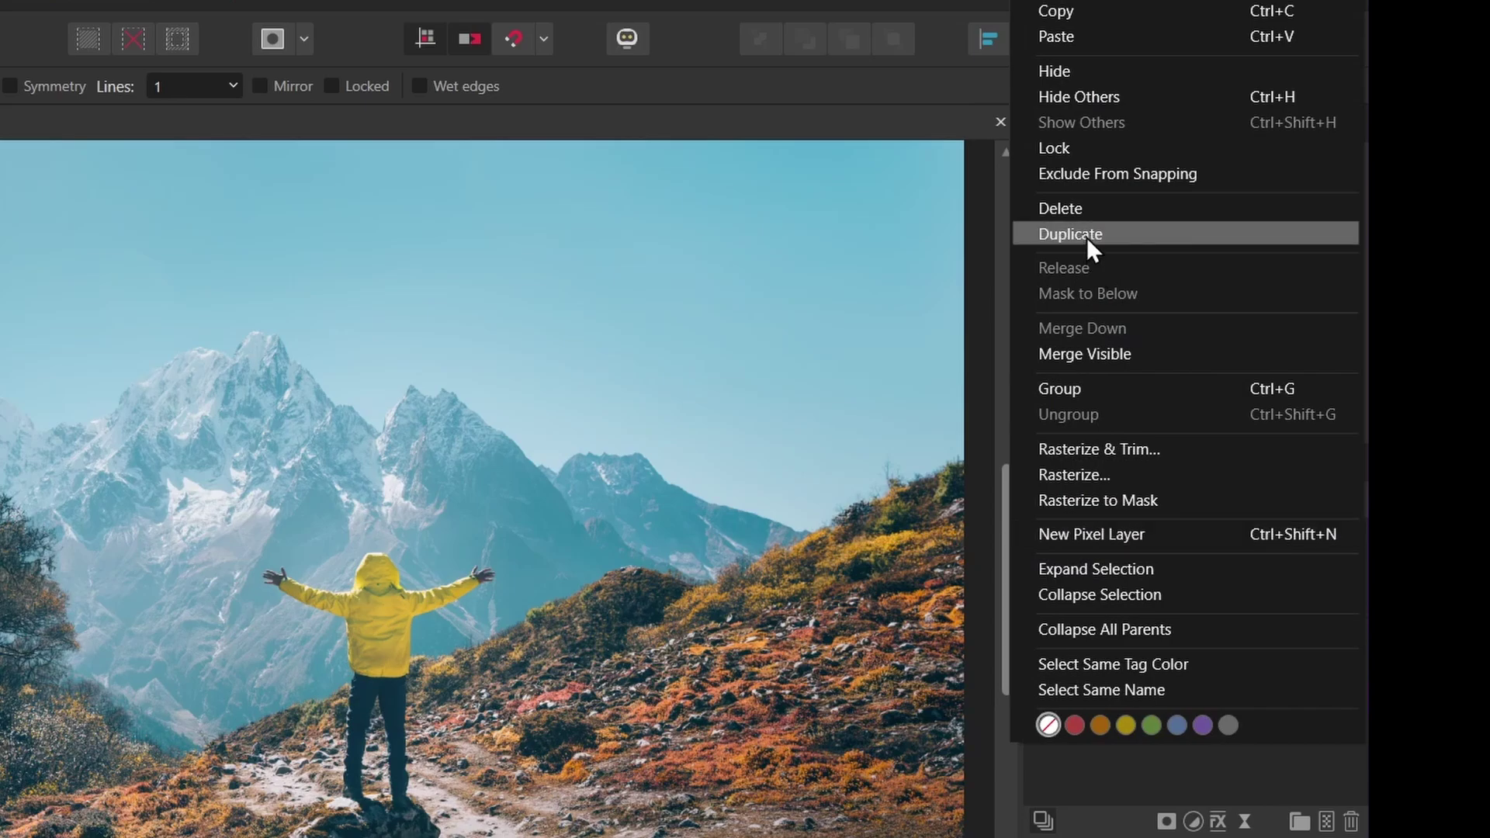
{"action": "left_click", "coordinate": [1086, 236]}
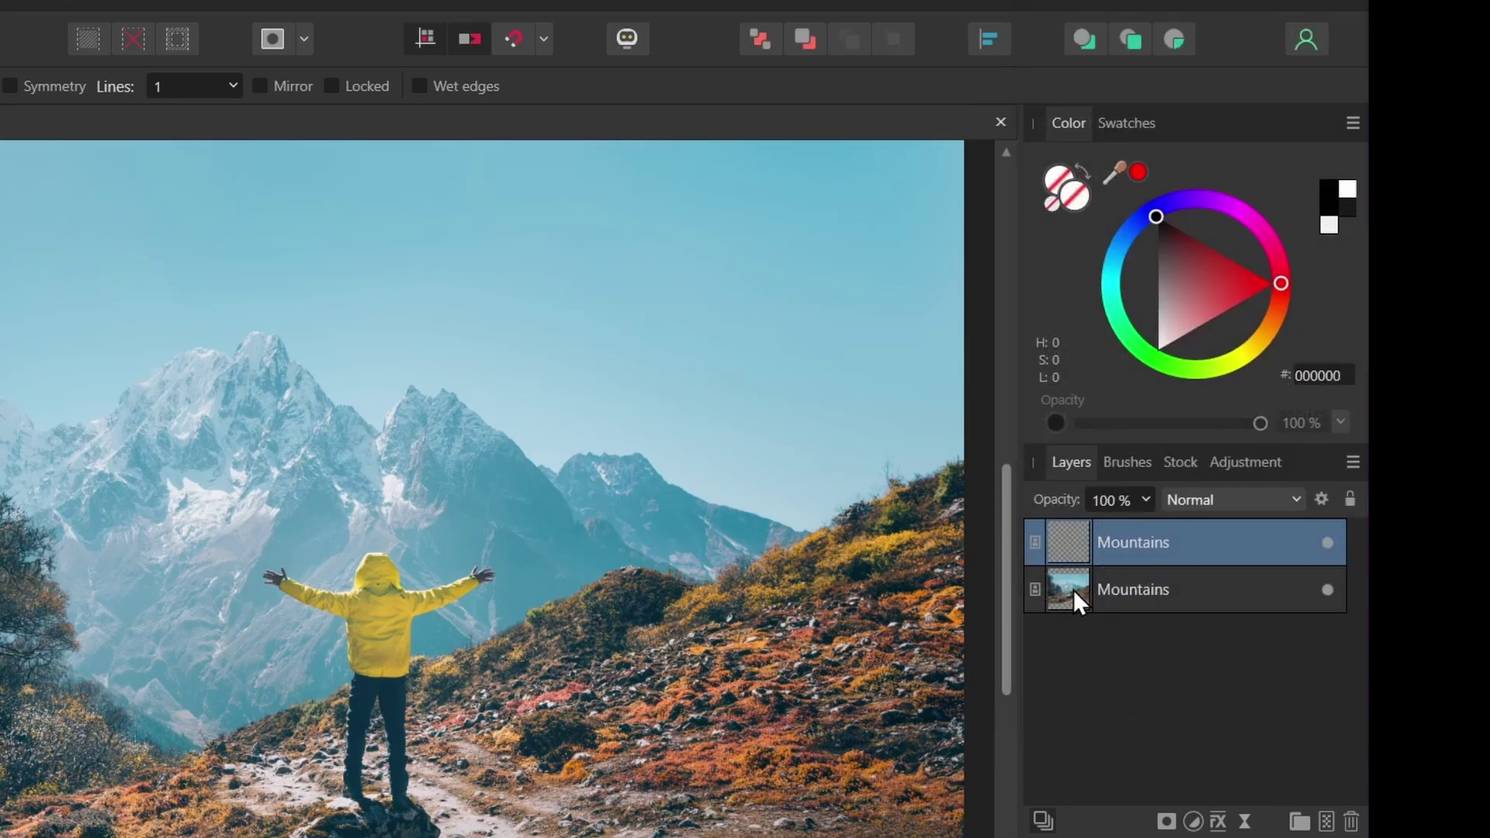
{"action": "double_click", "coordinate": [1186, 590]}
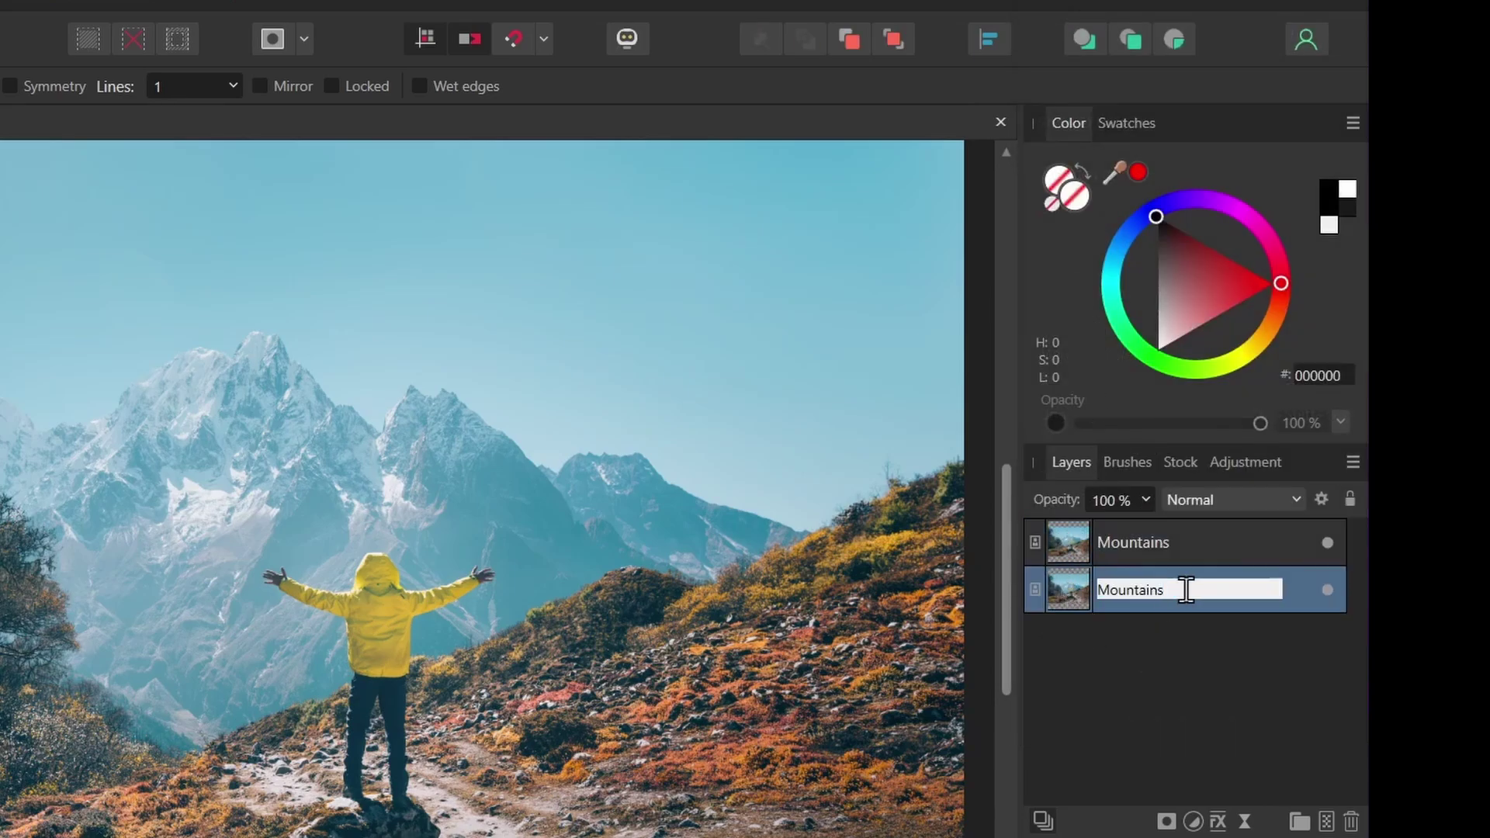
- Smudge the hillside beside the hiker on the top Mountains copy
{"action": "left_click", "coordinate": [1161, 538]}
{"action": "scroll", "coordinate": [482, 505], "scroll_direction": "up", "scroll_amount": 3}
{"action": "mouse_move", "coordinate": [612, 501]}
{"action": "left_mouse_down"}
{"action": "mouse_move", "coordinate": [570, 546]}
{"action": "mouse_move", "coordinate": [561, 504]}
{"action": "mouse_move", "coordinate": [543, 539]}
{"action": "mouse_move", "coordinate": [526, 529]}
{"action": "mouse_move", "coordinate": [529, 555]}
{"action": "mouse_move", "coordinate": [487, 558]}
{"action": "mouse_move", "coordinate": [465, 616]}
{"action": "mouse_move", "coordinate": [450, 566]}
{"action": "mouse_move", "coordinate": [418, 558]}
{"action": "mouse_move", "coordinate": [256, 667]}
{"action": "left_mouse_up"}
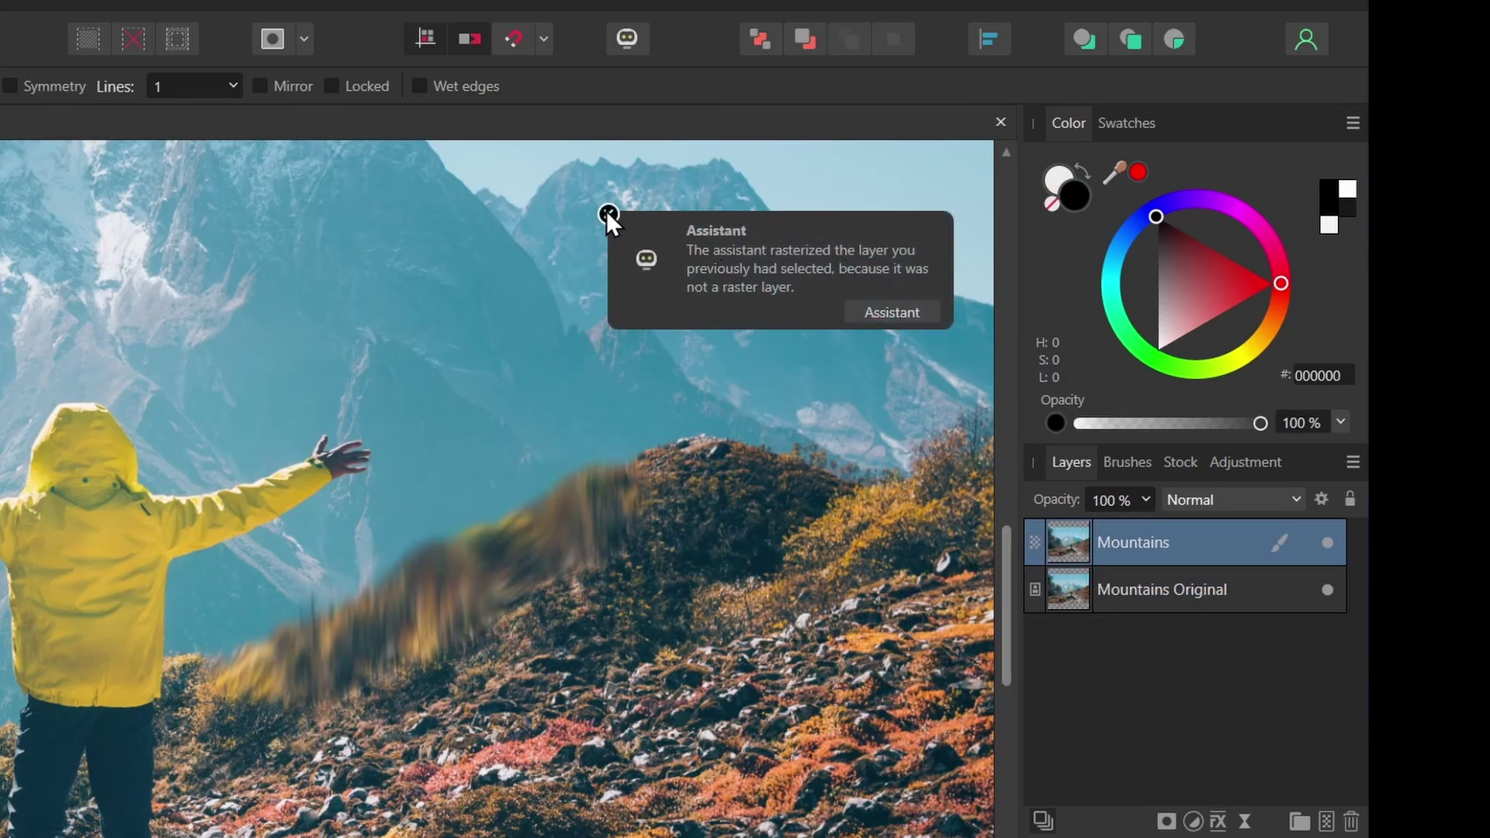